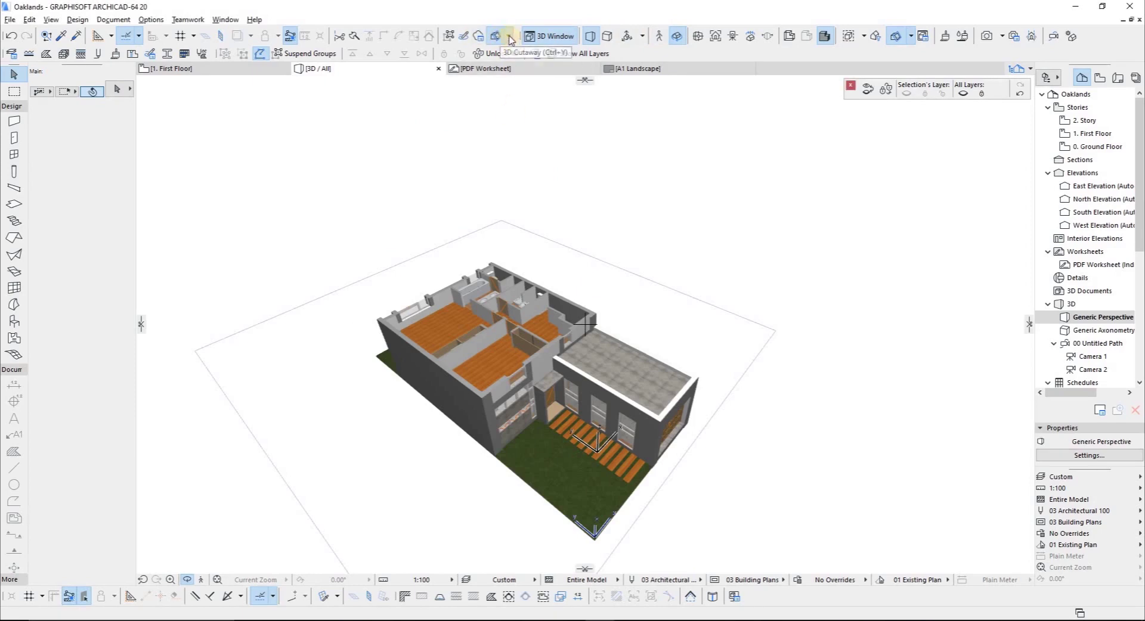
Step: Delete all cutting planes so the 3D model of the house is uncut
{"action": "left_click", "coordinate": [510, 37]}
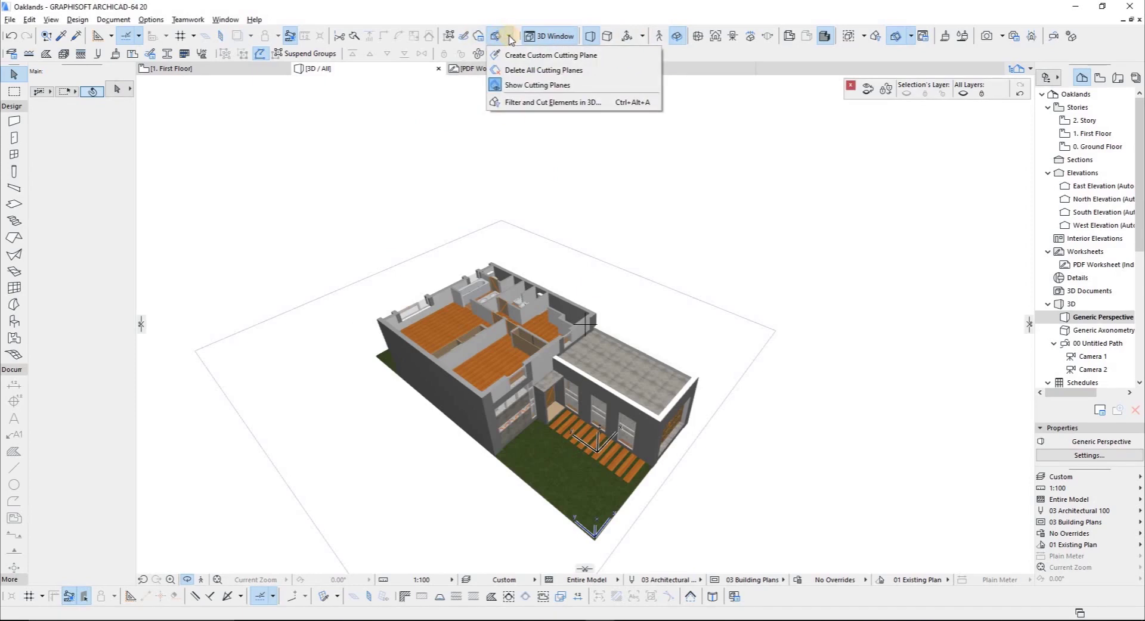
{"action": "left_click", "coordinate": [525, 86]}
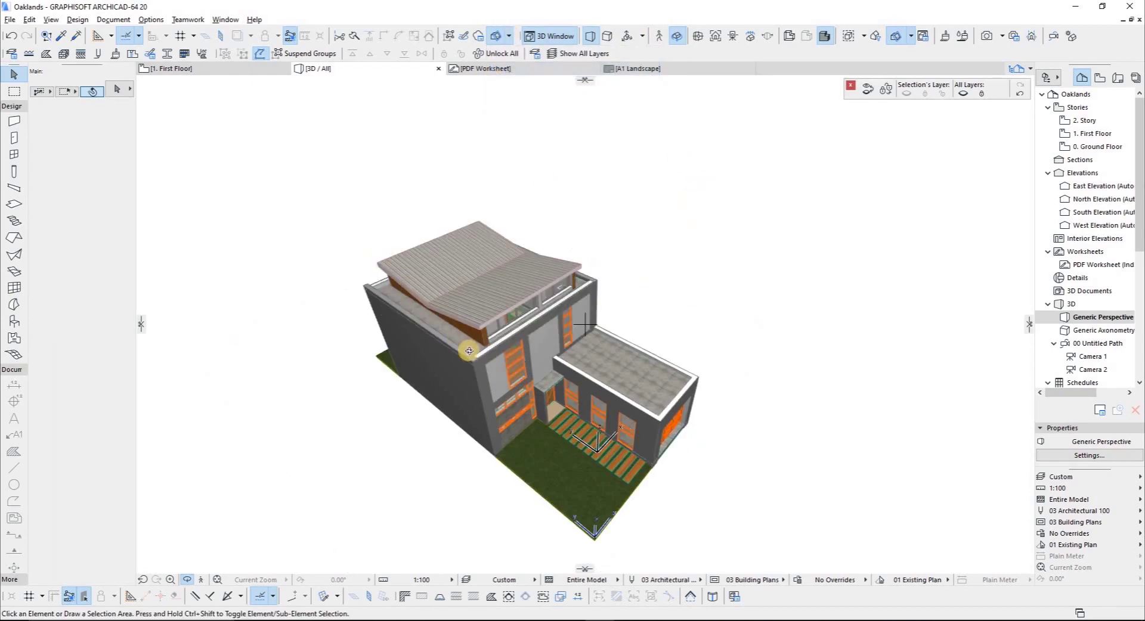
{"action": "left_click_drag", "start_coordinate": [468, 350], "coordinate": [619, 288]}
{"action": "left_click_drag", "start_coordinate": [436, 295], "coordinate": [82, 102]}
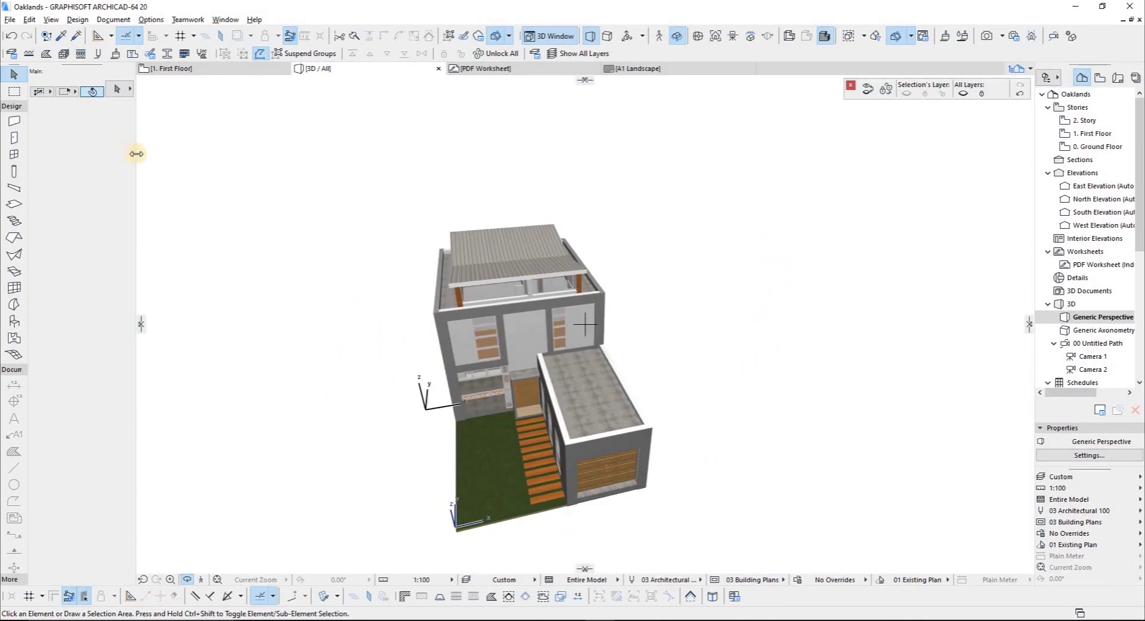
Step: Switch to the First Floor plan and toggle the 3D Cutaway there, with the whole floor in view
{"action": "key", "text": "F2"}
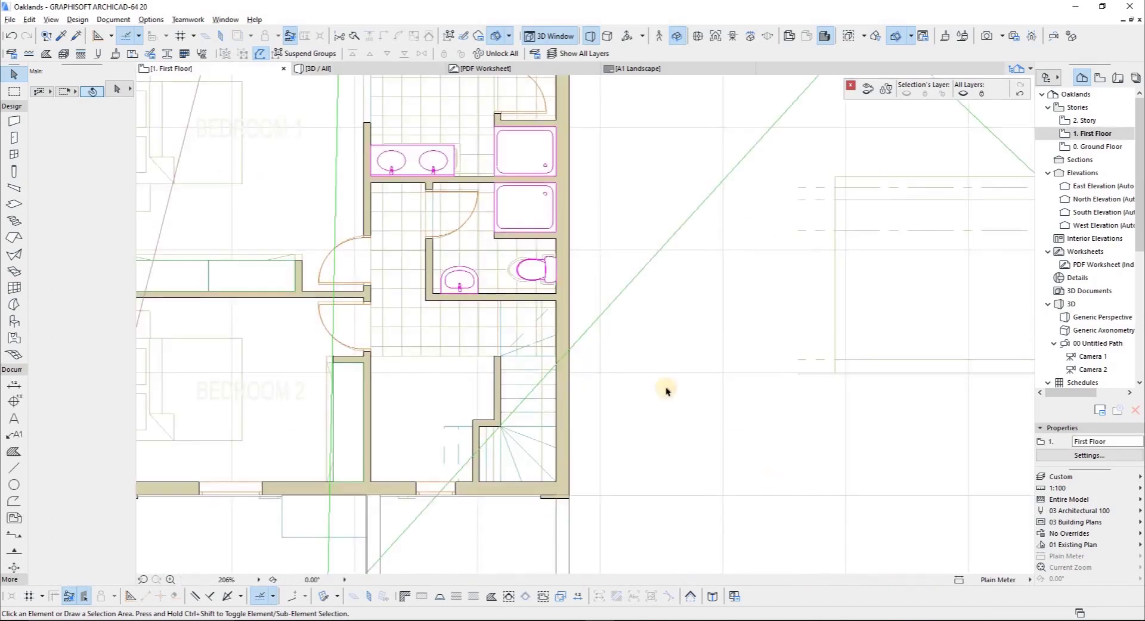
{"action": "scroll", "coordinate": [522, 289], "scroll_direction": "down", "scroll_amount": 2}
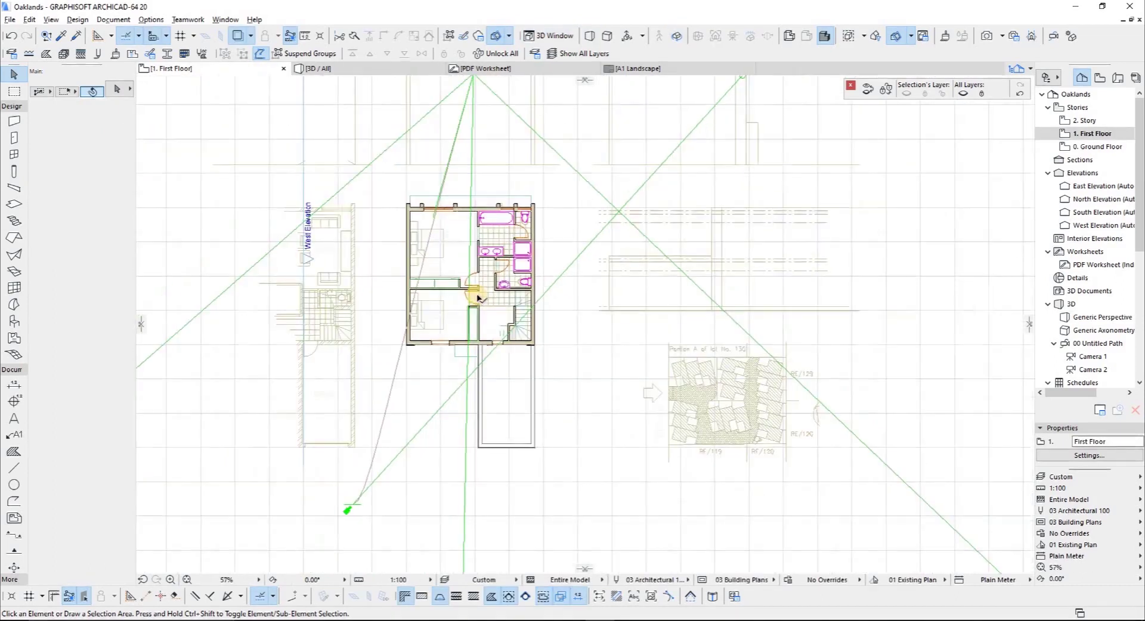
{"action": "scroll", "coordinate": [483, 387], "scroll_direction": "up", "scroll_amount": 4}
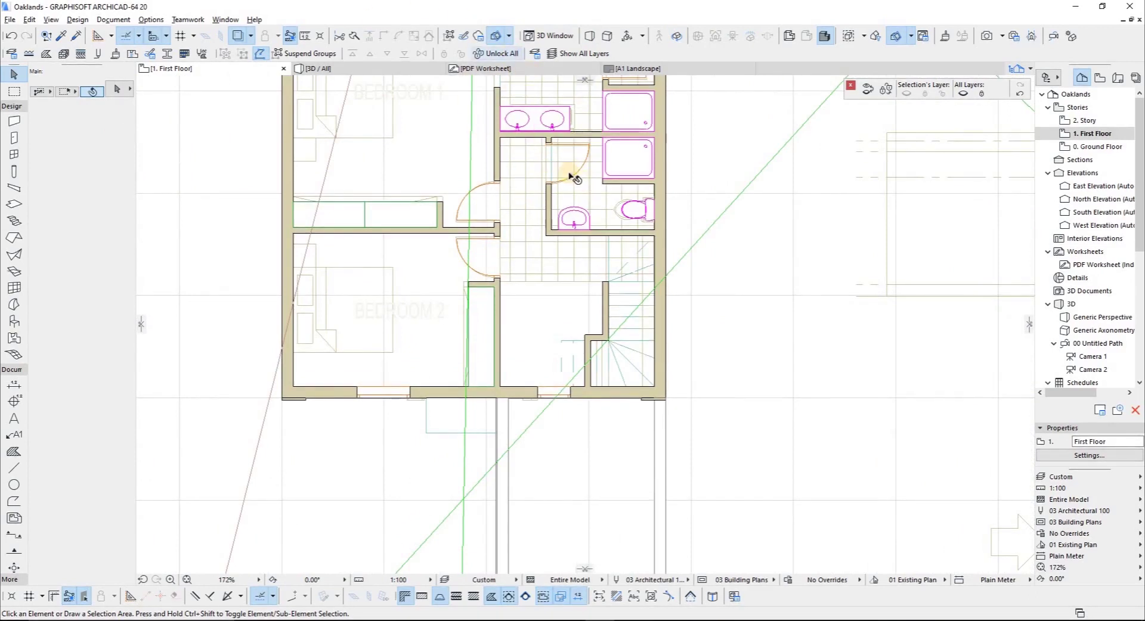
{"action": "left_click", "coordinate": [498, 37]}
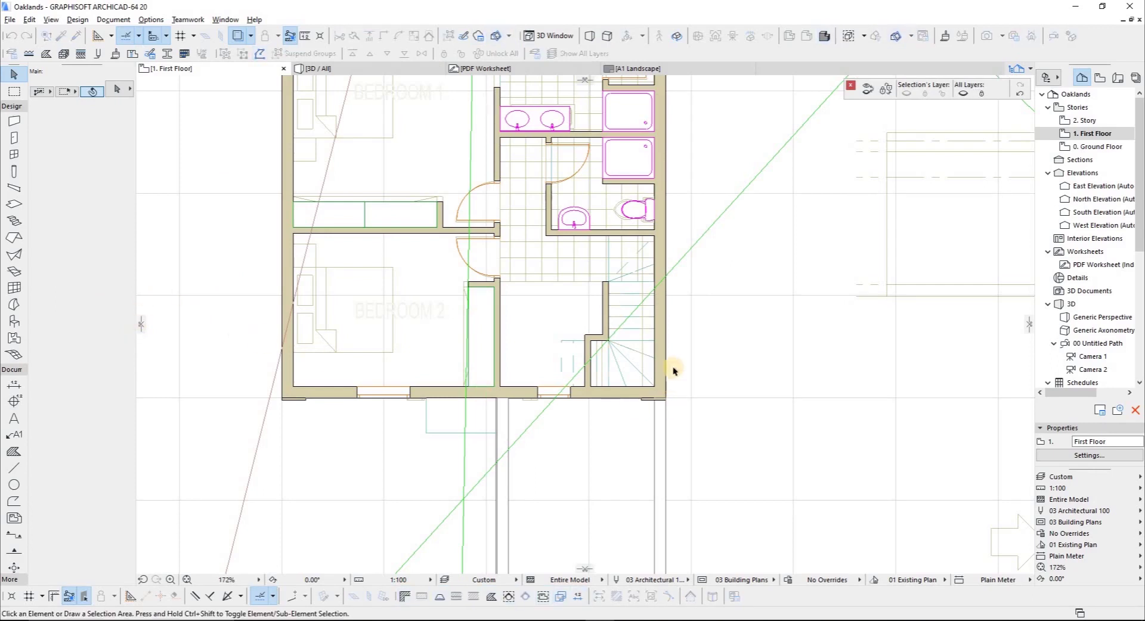
{"action": "scroll", "coordinate": [672, 376], "scroll_direction": "down", "scroll_amount": 3}
{"action": "scroll", "coordinate": [563, 130], "scroll_direction": "down", "scroll_amount": 2}
{"action": "scroll", "coordinate": [536, 155], "scroll_direction": "up", "scroll_amount": 3}
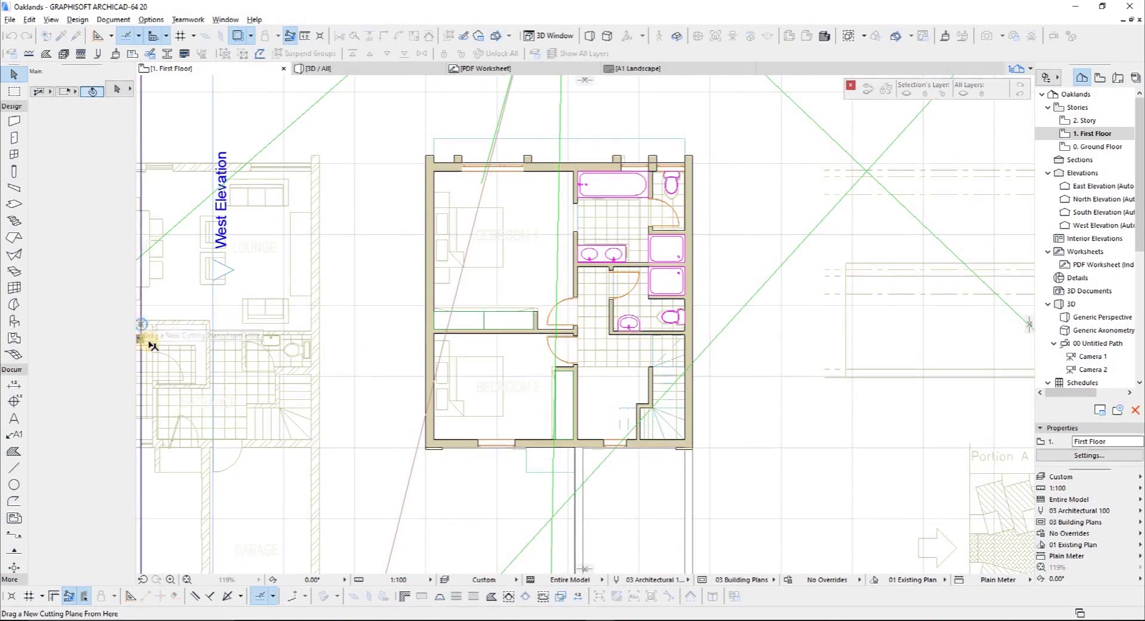
Step: Place a vertical cutting plane on the First Floor plan through the bathrooms and landing, keeping the staircase side
{"action": "left_click_drag", "start_coordinate": [338, 343], "coordinate": [605, 370]}
{"action": "scroll", "coordinate": [604, 367], "scroll_direction": "up", "scroll_amount": 3}
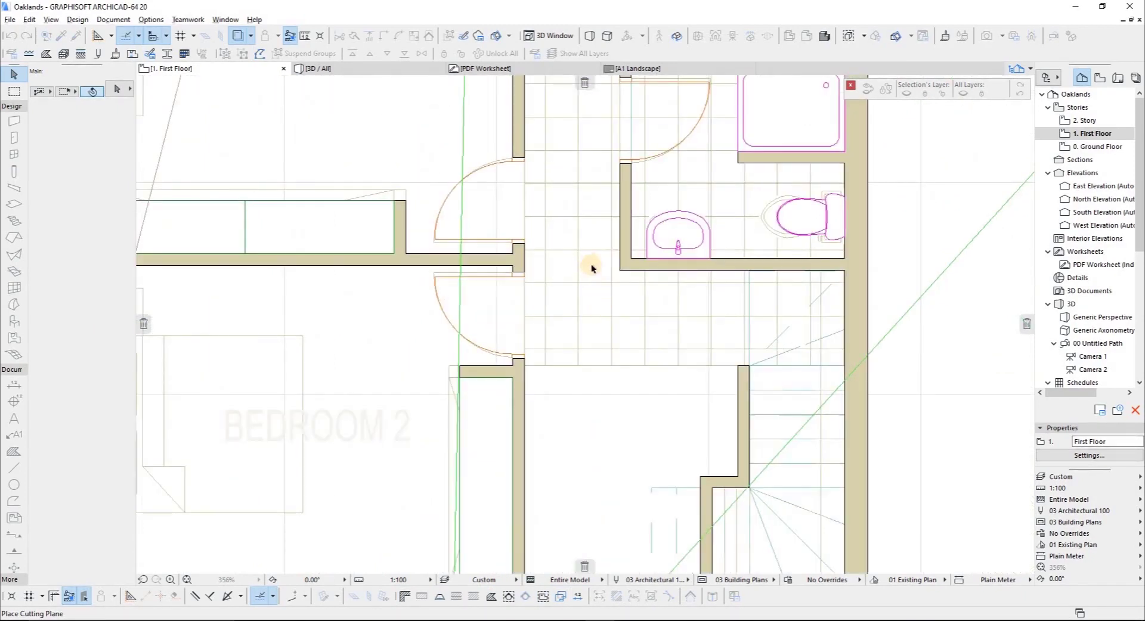
{"action": "scroll", "coordinate": [592, 268], "scroll_direction": "down", "scroll_amount": 1}
{"action": "left_click_drag", "start_coordinate": [630, 289], "coordinate": [631, 290]}
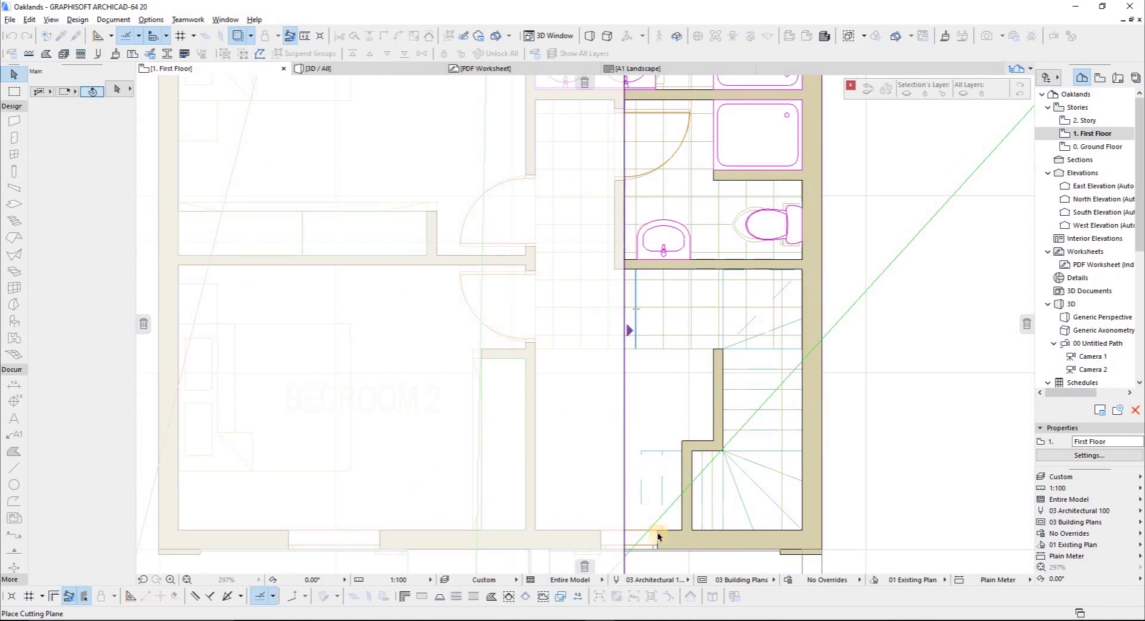
{"action": "scroll", "coordinate": [609, 154], "scroll_direction": "down", "scroll_amount": 5}
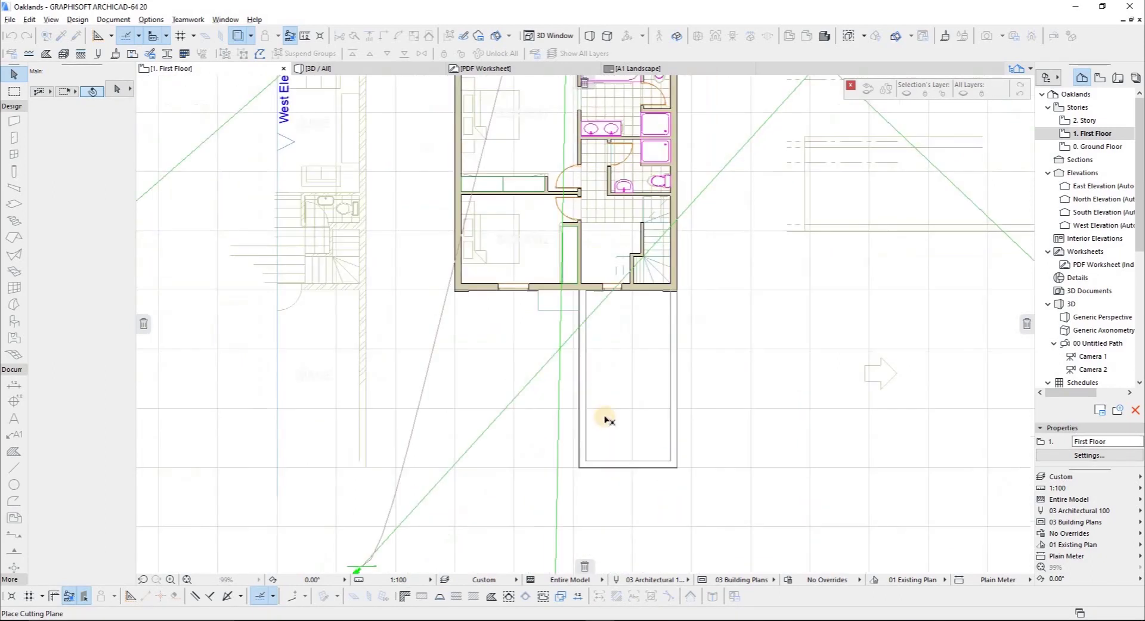
{"action": "scroll", "coordinate": [608, 458], "scroll_direction": "up", "scroll_amount": 4}
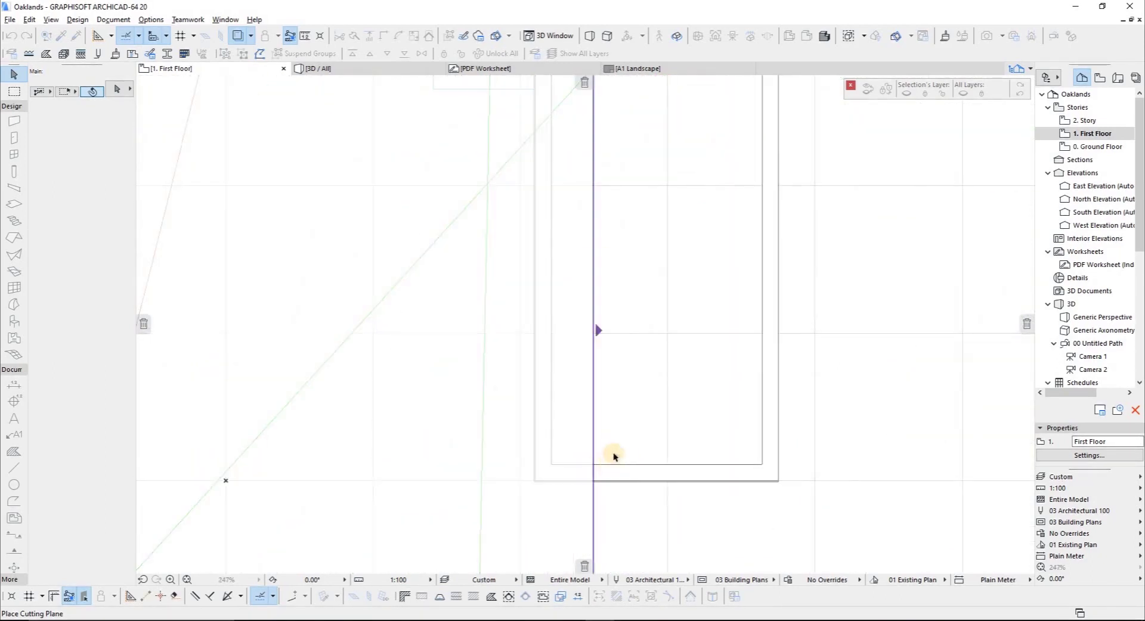
{"action": "scroll", "coordinate": [624, 135], "scroll_direction": "down", "scroll_amount": 5}
{"action": "scroll", "coordinate": [605, 217], "scroll_direction": "up", "scroll_amount": 5}
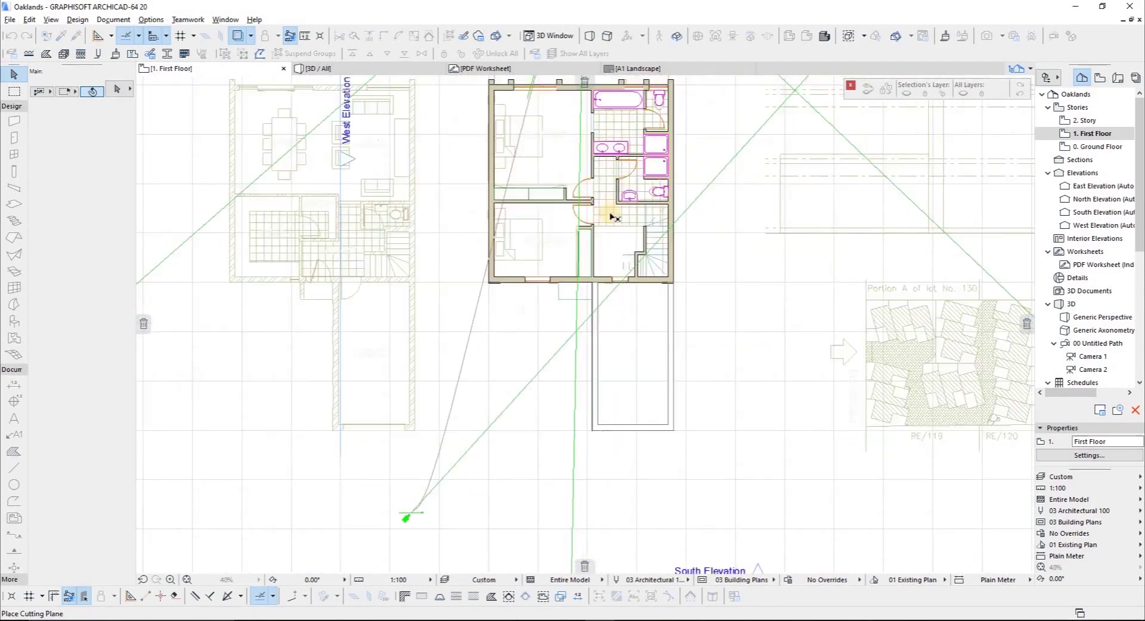
{"action": "scroll", "coordinate": [630, 230], "scroll_direction": "up", "scroll_amount": 1}
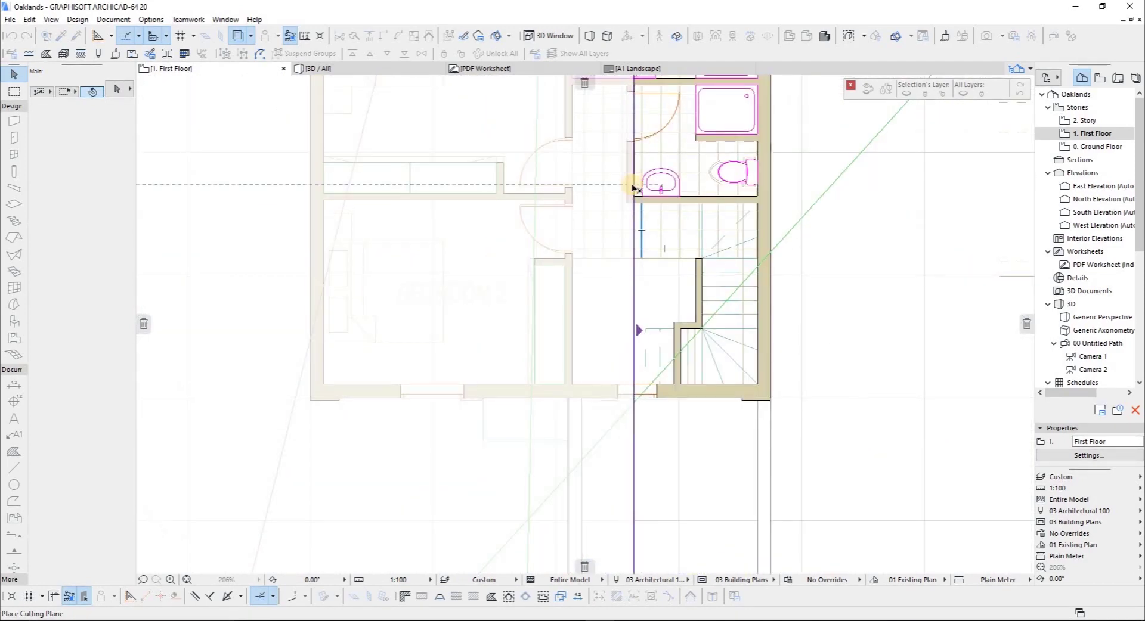
{"action": "scroll", "coordinate": [627, 191], "scroll_direction": "up", "scroll_amount": 3}
{"action": "scroll", "coordinate": [626, 196], "scroll_direction": "down", "scroll_amount": 5}
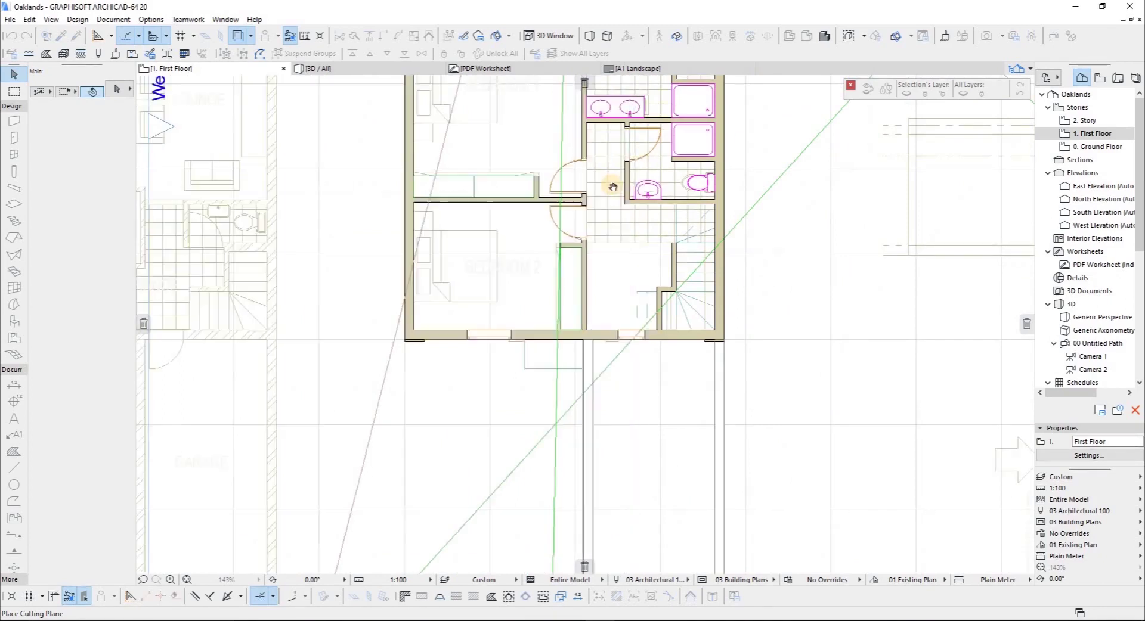
{"action": "scroll", "coordinate": [617, 192], "scroll_direction": "up", "scroll_amount": 1}
{"action": "left_click", "coordinate": [620, 194]}
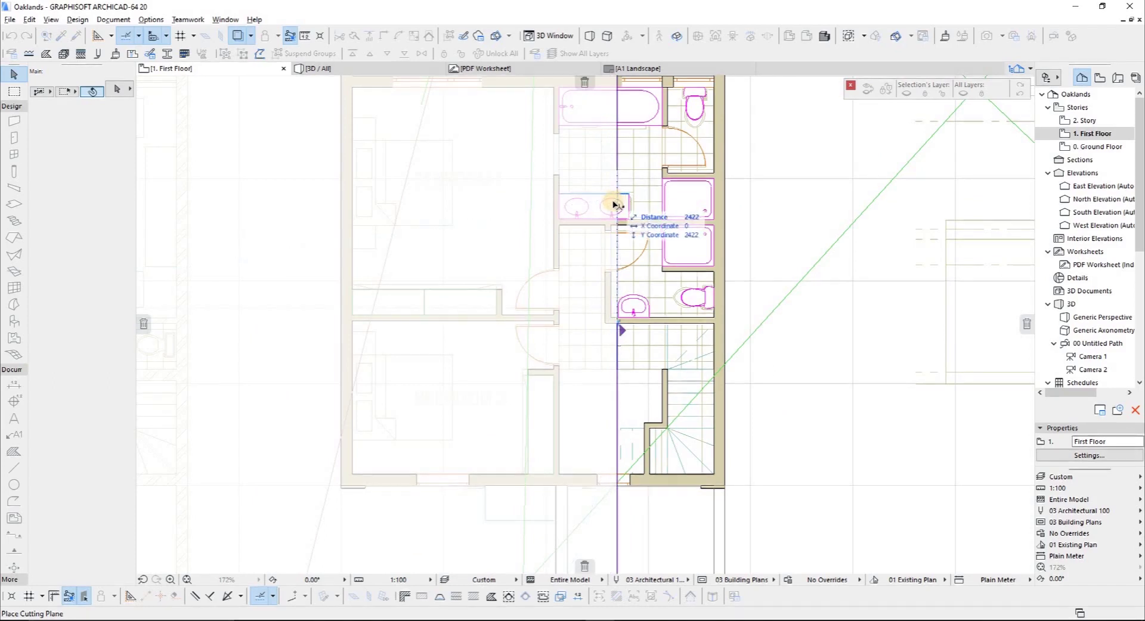
{"action": "left_click", "coordinate": [614, 204]}
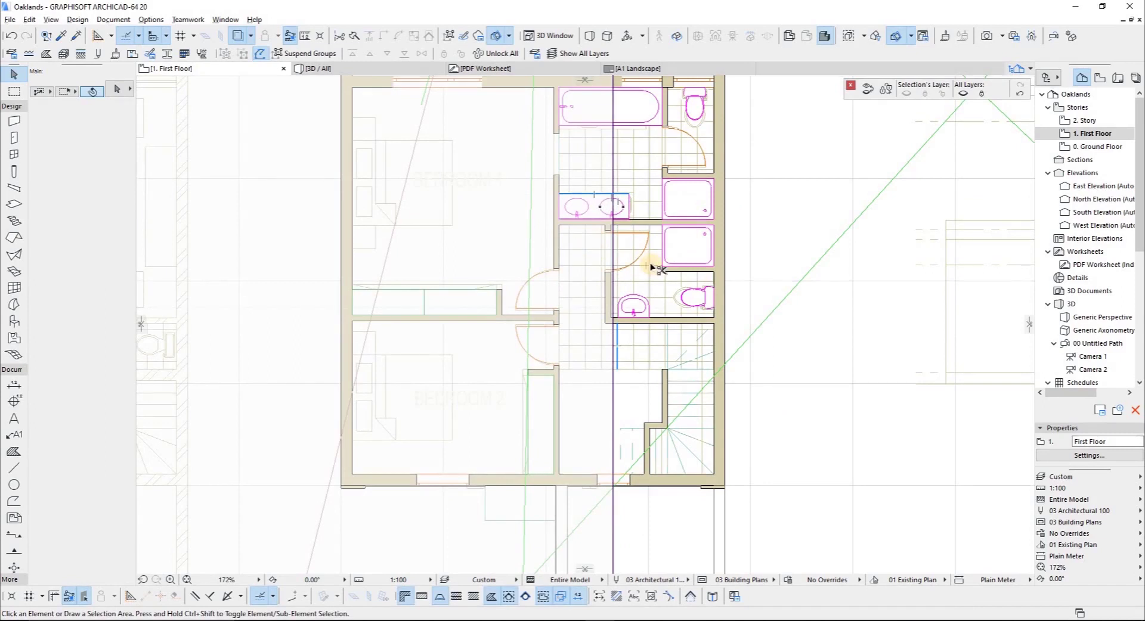
Step: Go down to the Ground Floor plan and examine where the cutting plane runs along the toilet wall
{"action": "key", "text": "ctrl+Down"}
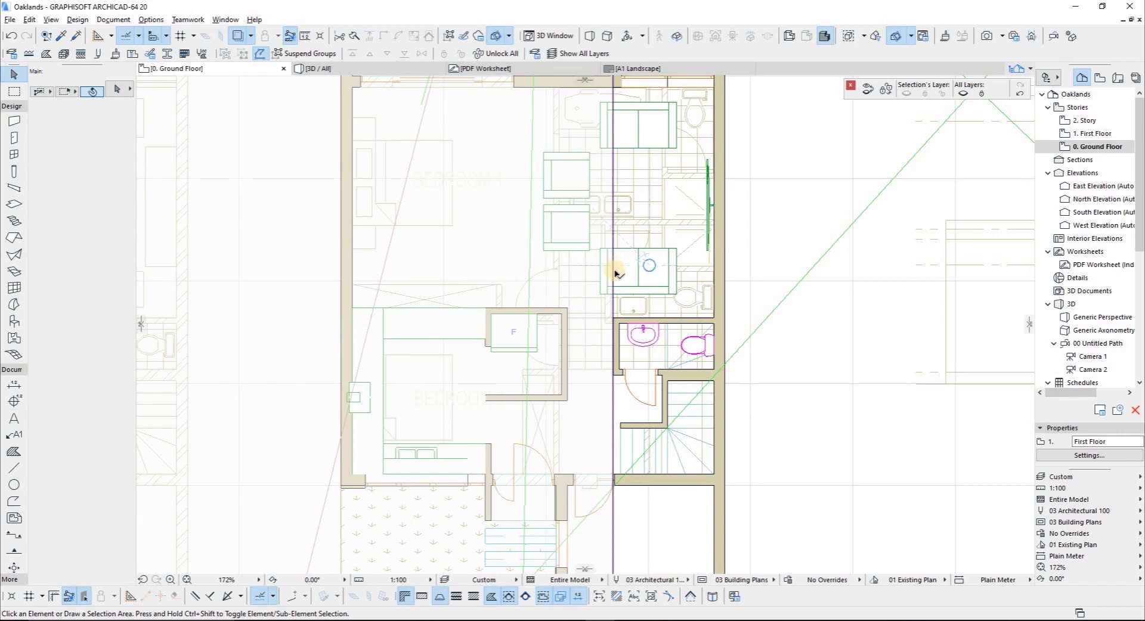
{"action": "scroll", "coordinate": [611, 326], "scroll_direction": "up", "scroll_amount": 6}
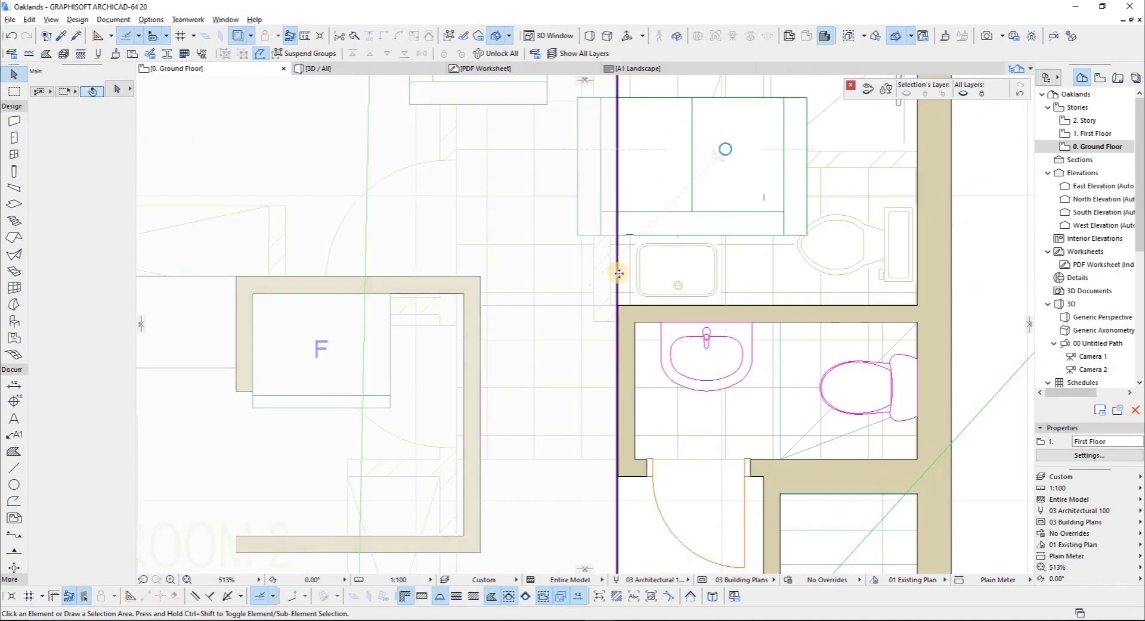
{"action": "scroll", "coordinate": [617, 274], "scroll_direction": "down", "scroll_amount": 4}
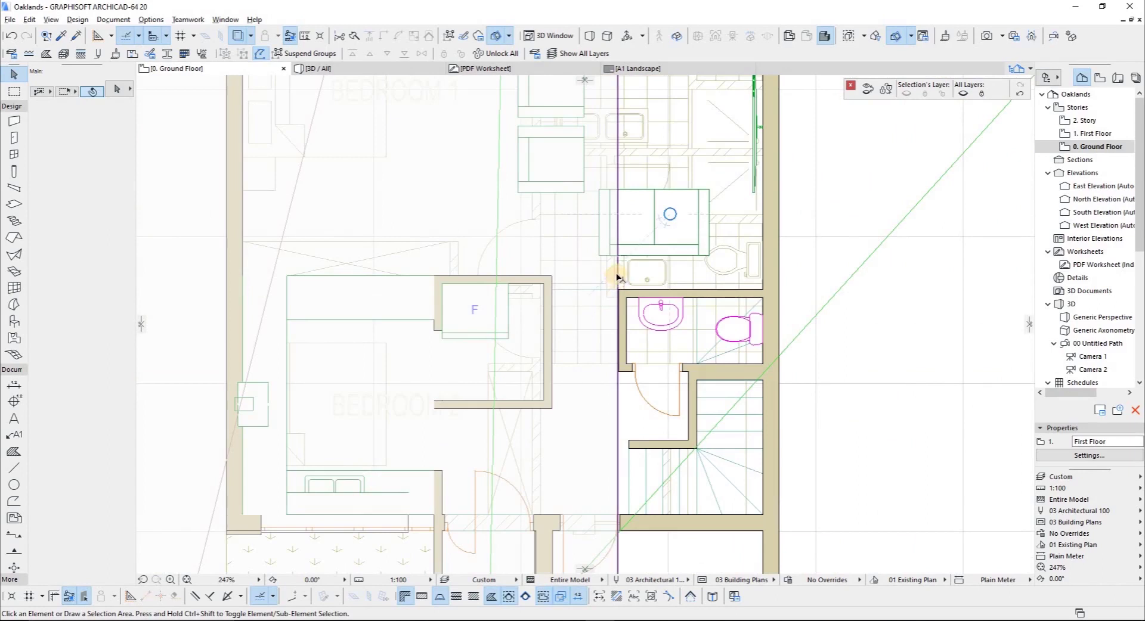
{"action": "left_click", "coordinate": [614, 272]}
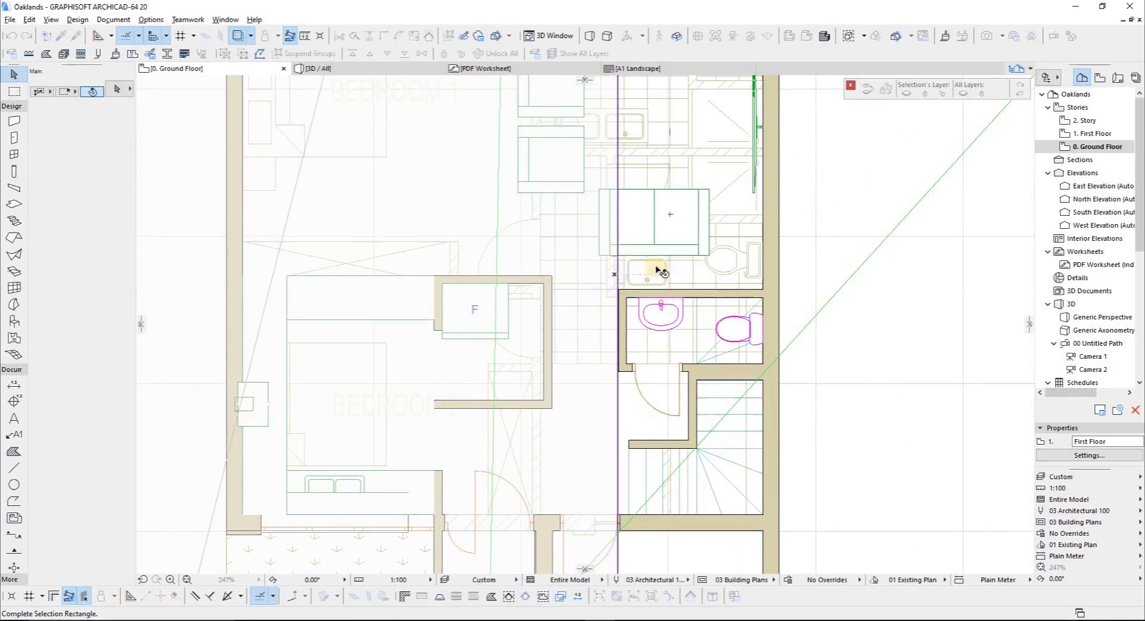
{"action": "left_click", "coordinate": [629, 265]}
{"action": "scroll", "coordinate": [626, 266], "scroll_direction": "up", "scroll_amount": 5}
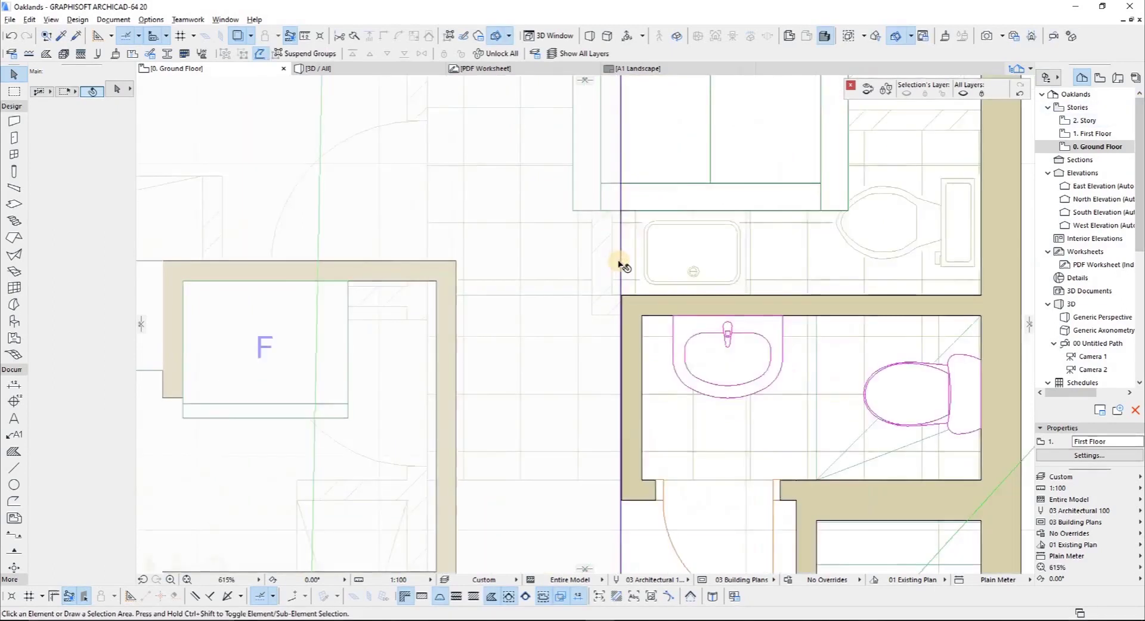
{"action": "left_click_drag", "start_coordinate": [614, 262], "coordinate": [613, 222]}
Step: Examine the cutting plane's course on the Ground Floor from the entrance and garage to the rear wall
{"action": "scroll", "coordinate": [626, 427], "scroll_direction": "down", "scroll_amount": 10}
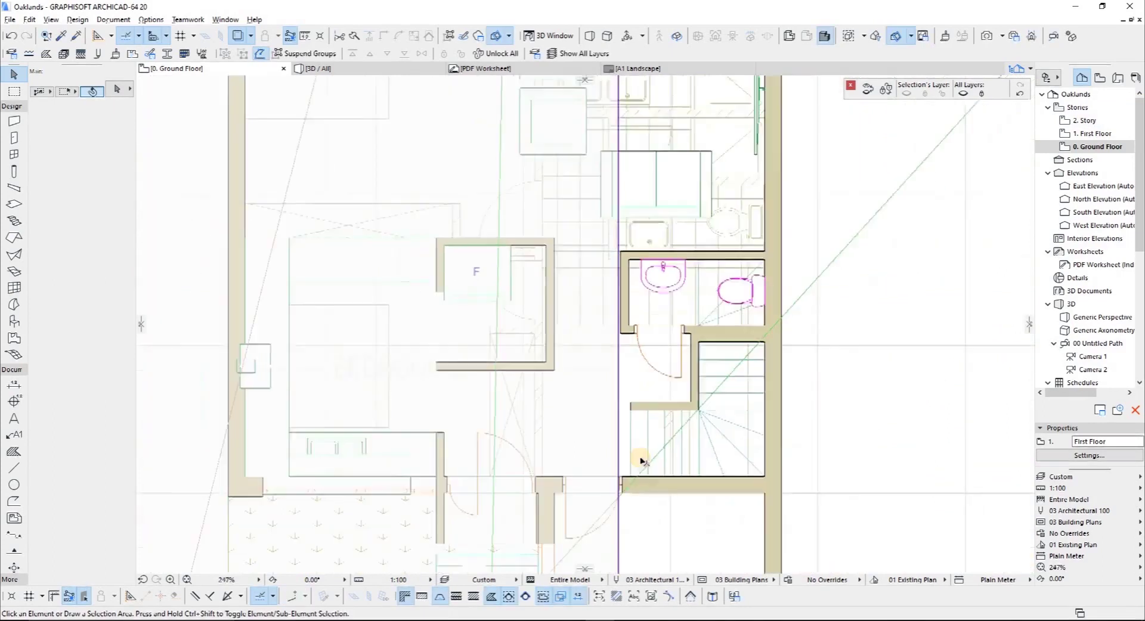
{"action": "scroll", "coordinate": [624, 420], "scroll_direction": "up", "scroll_amount": 9}
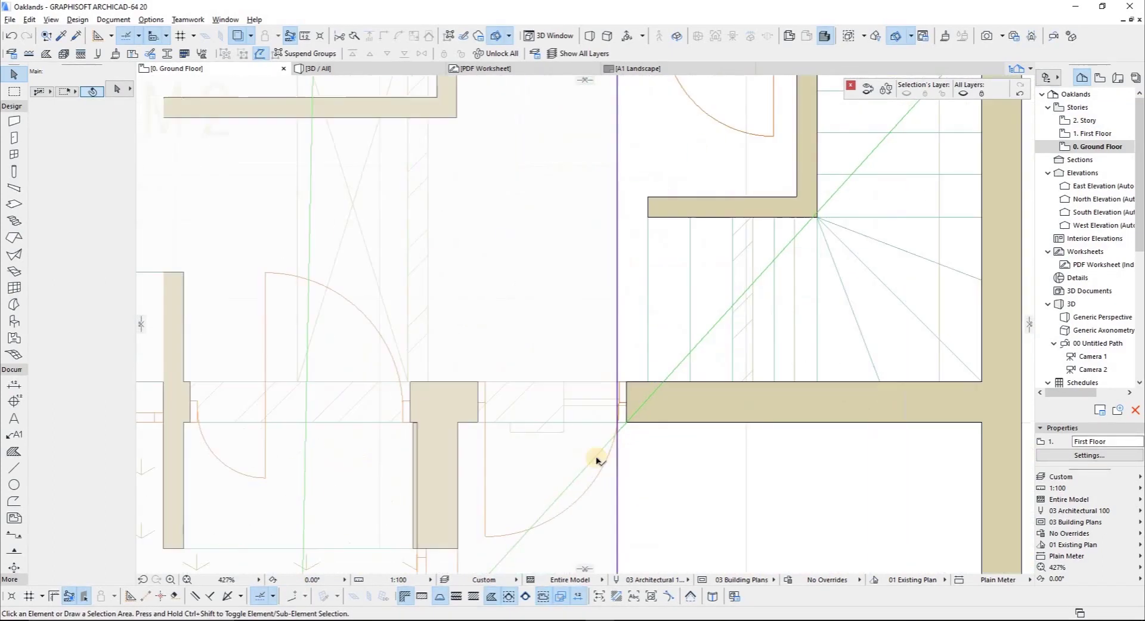
{"action": "scroll", "coordinate": [546, 266], "scroll_direction": "down", "scroll_amount": 11}
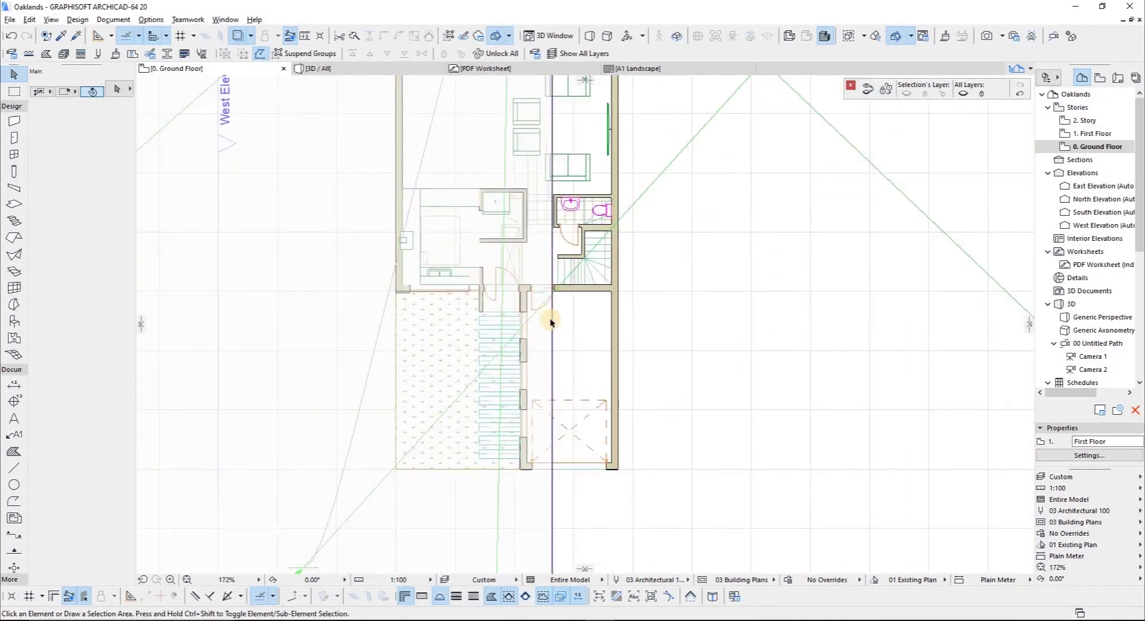
{"action": "scroll", "coordinate": [520, 218], "scroll_direction": "up", "scroll_amount": 3}
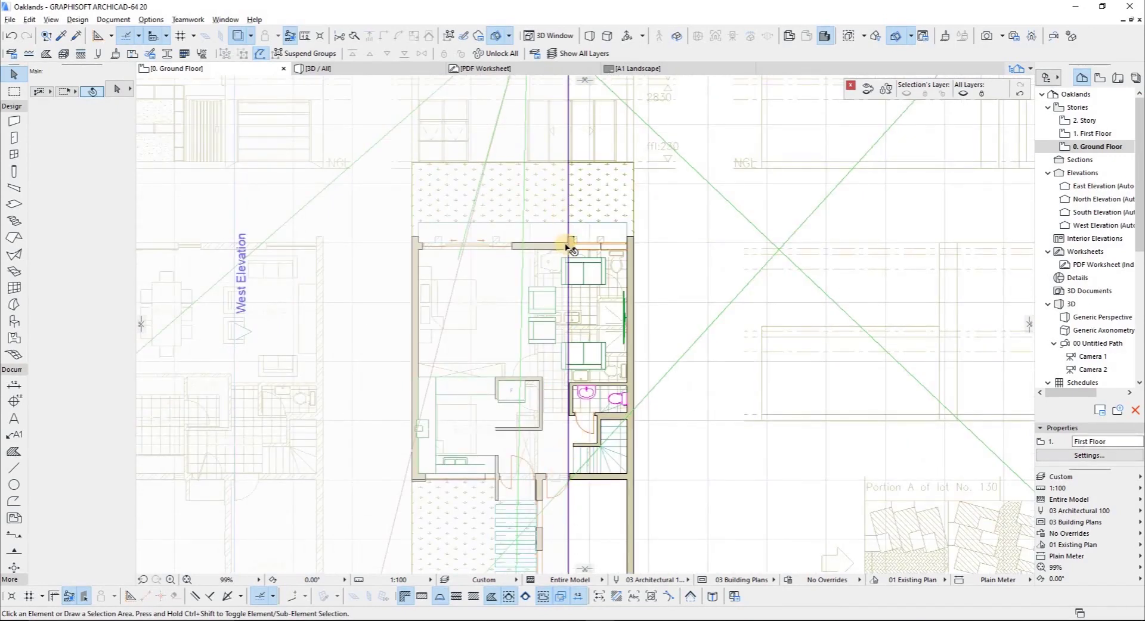
{"action": "scroll", "coordinate": [562, 248], "scroll_direction": "up", "scroll_amount": 7}
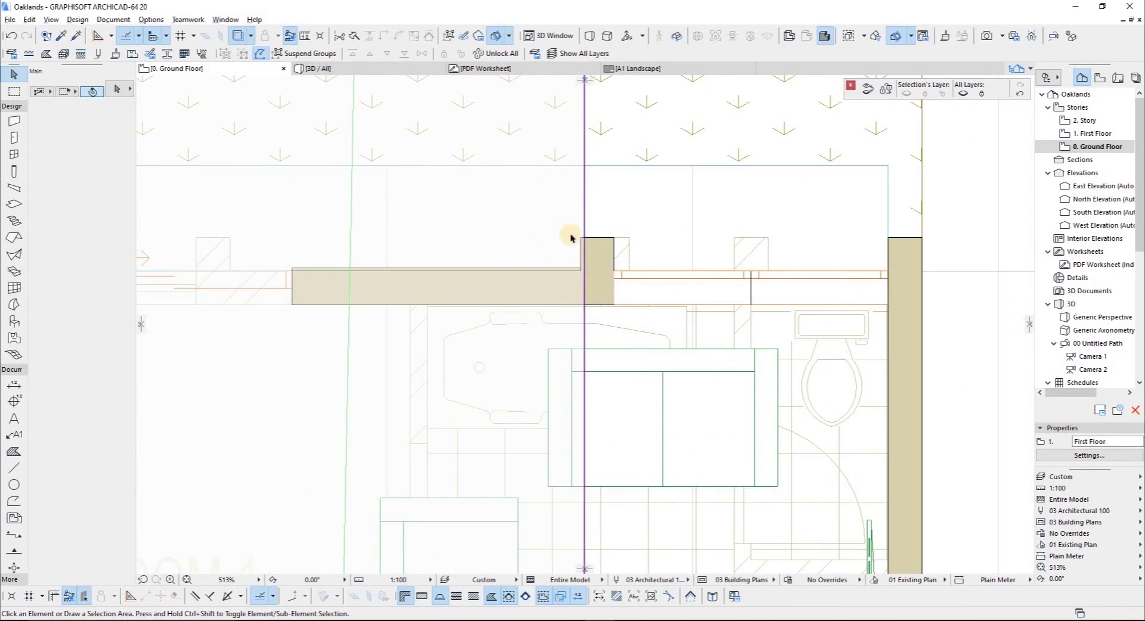
{"action": "scroll", "coordinate": [566, 218], "scroll_direction": "down", "scroll_amount": 8}
{"action": "scroll", "coordinate": [511, 280], "scroll_direction": "up", "scroll_amount": 6}
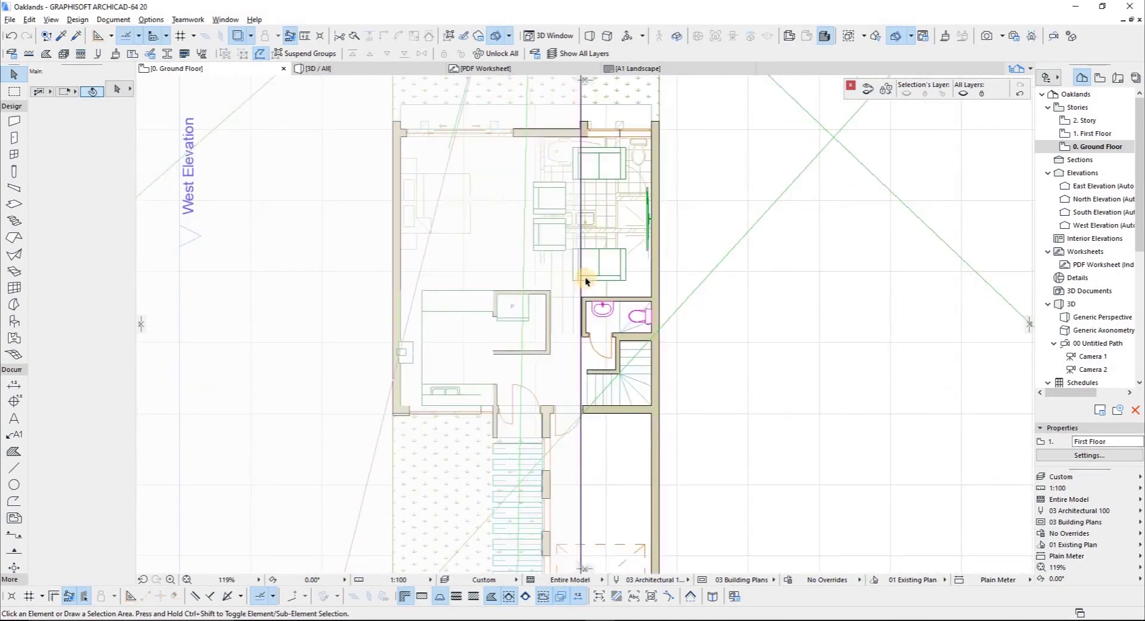
{"action": "middle_click_drag", "start_coordinate": [511, 280], "coordinate": [563, 280]}
{"action": "scroll", "coordinate": [561, 277], "scroll_direction": "down", "scroll_amount": 8}
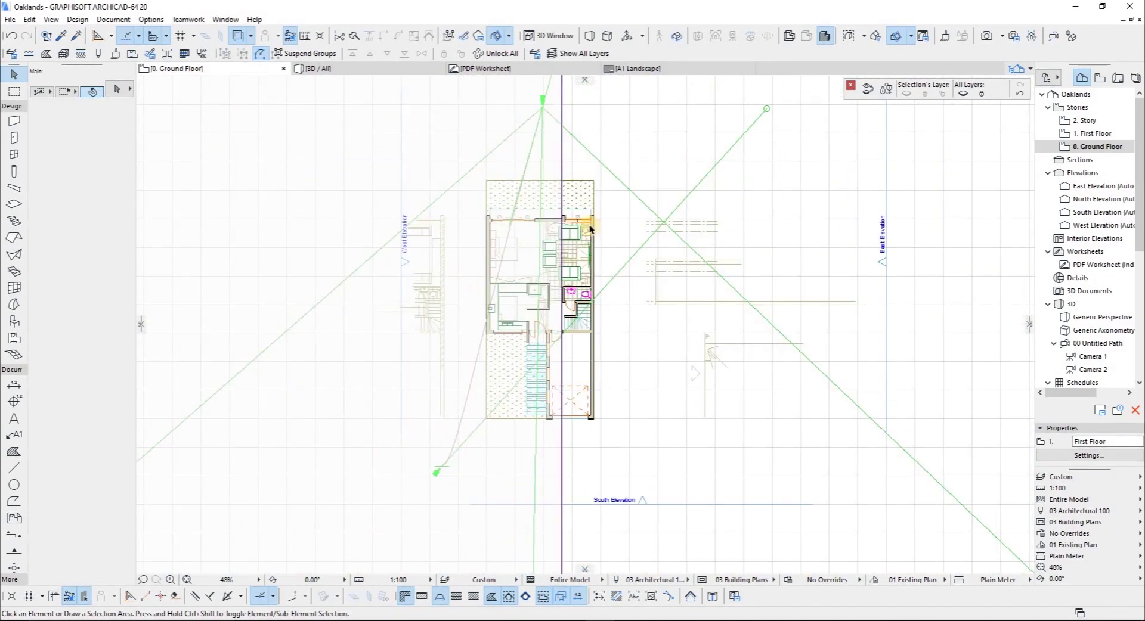
{"action": "scroll", "coordinate": [563, 251], "scroll_direction": "up", "scroll_amount": 3}
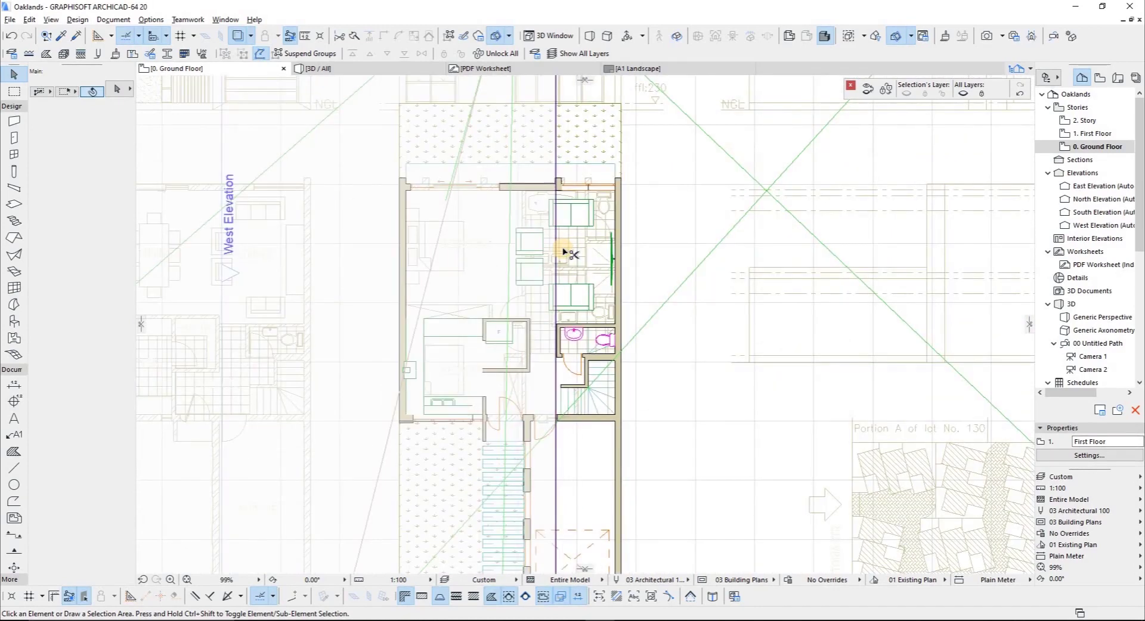
Step: Check the cutting plane on the 2. Story plan, and view the house in the 3D window
{"action": "key", "text": "ctrl+Up"}
{"action": "key", "text": "ctrl+Up"}
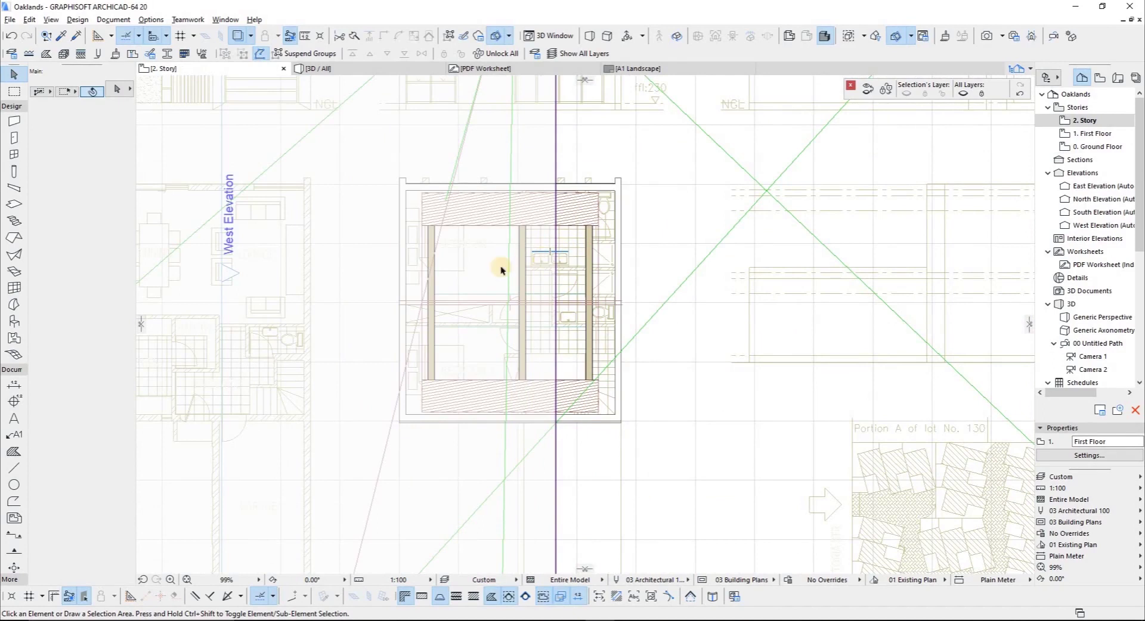
{"action": "key", "text": "F3"}
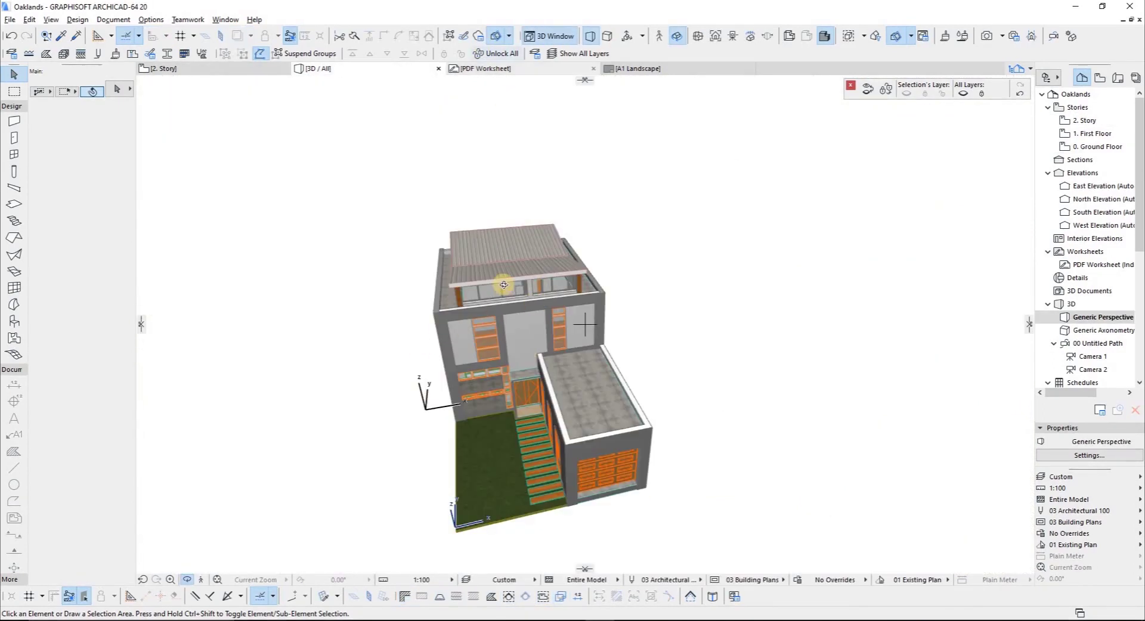
{"action": "middle_click_drag", "start_coordinate": [385, 272], "coordinate": [394, 303], "text": "shift"}
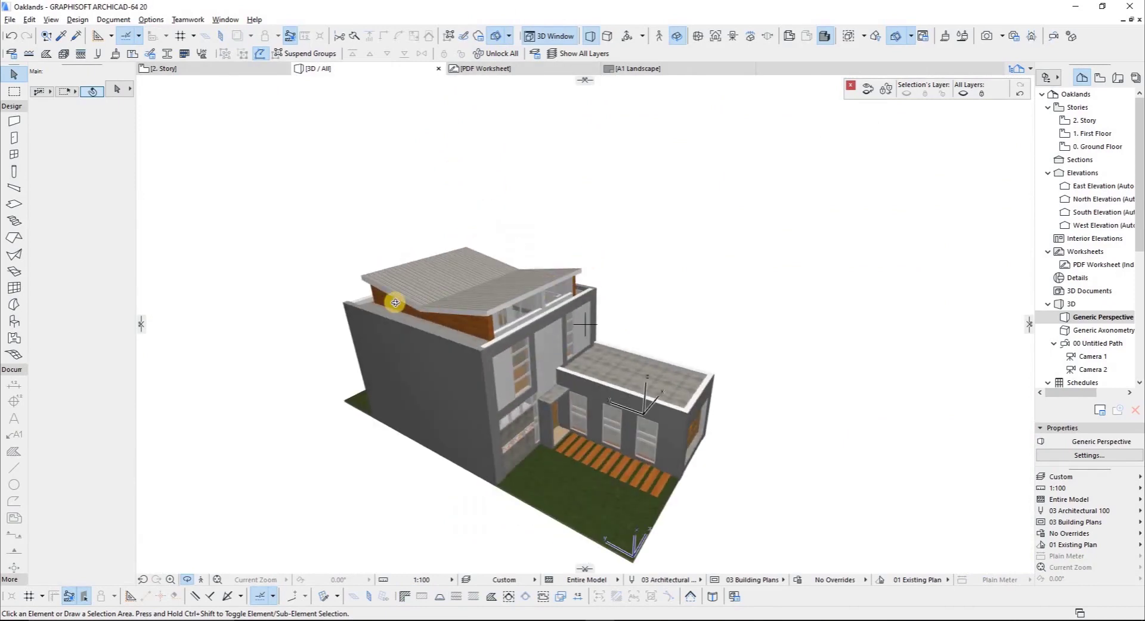
Step: Place a vertical cutting plane on the First Floor plan along the small bathroom's side wall, keeping the staircase side
{"action": "key", "text": "F2"}
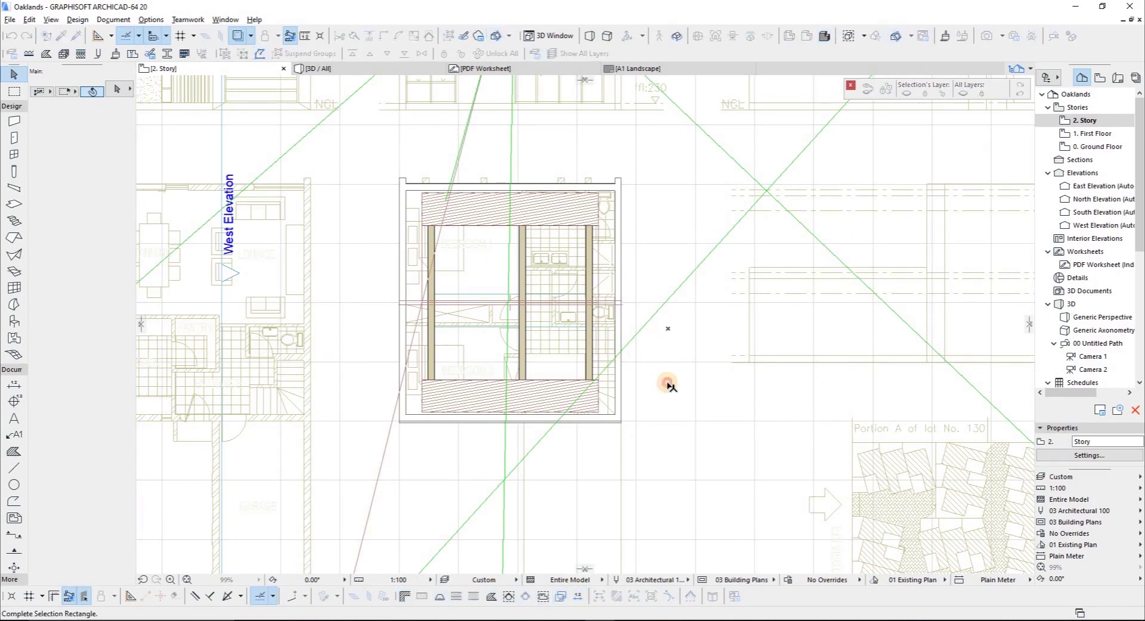
{"action": "key", "text": "ctrl+Down"}
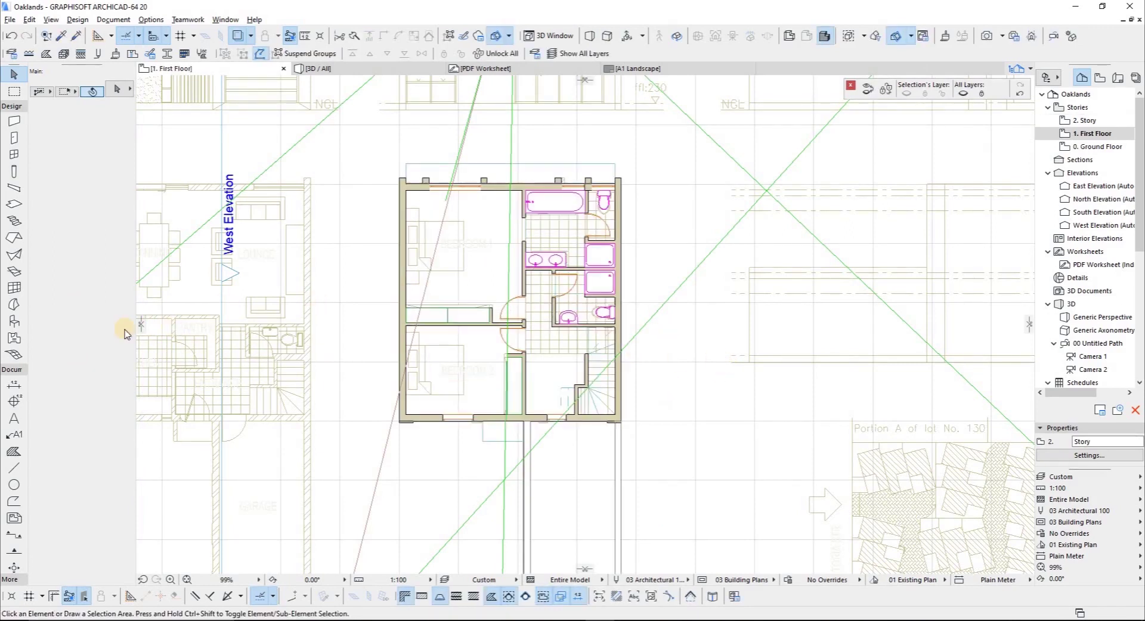
{"action": "scroll", "coordinate": [554, 369], "scroll_direction": "up", "scroll_amount": 4}
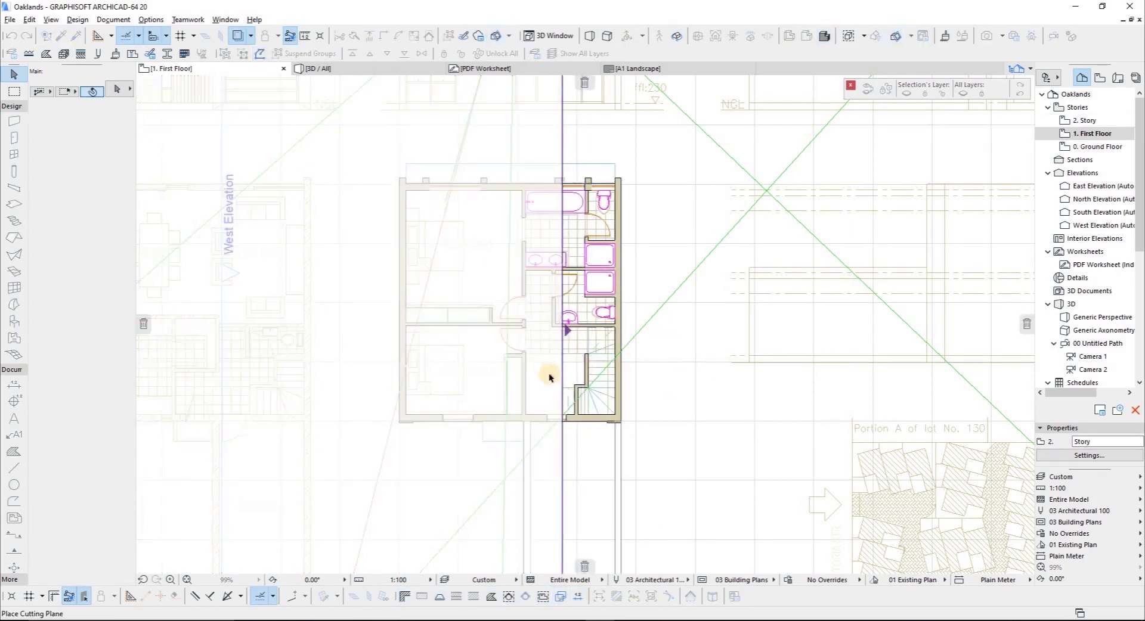
{"action": "scroll", "coordinate": [552, 369], "scroll_direction": "up", "scroll_amount": 3}
{"action": "left_click", "coordinate": [552, 359]}
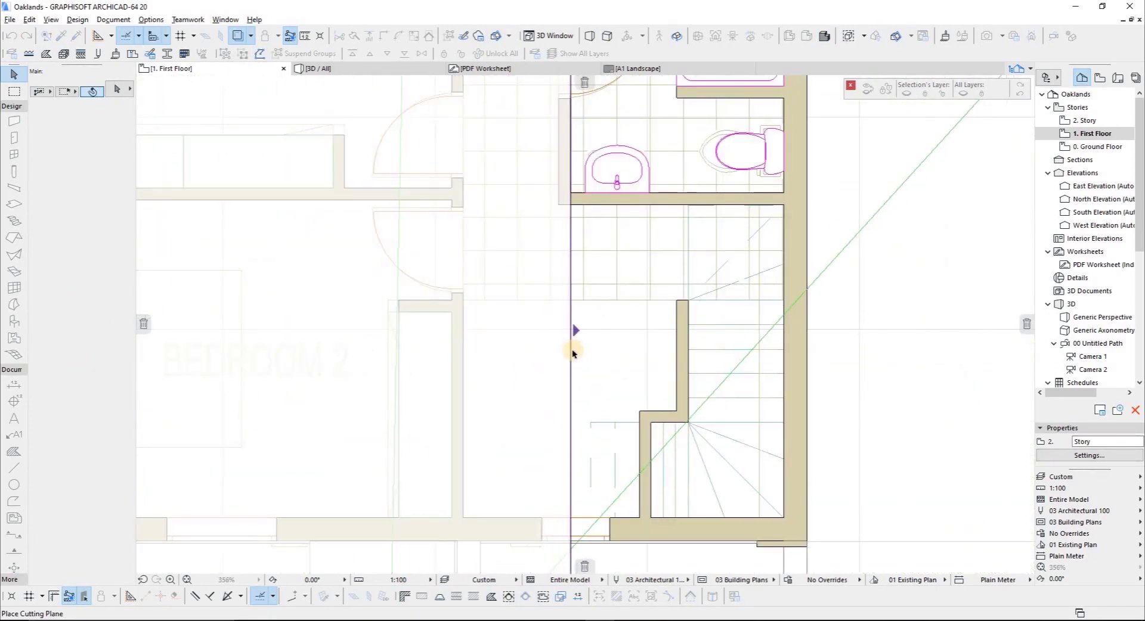
{"action": "scroll", "coordinate": [567, 190], "scroll_direction": "up", "scroll_amount": 11}
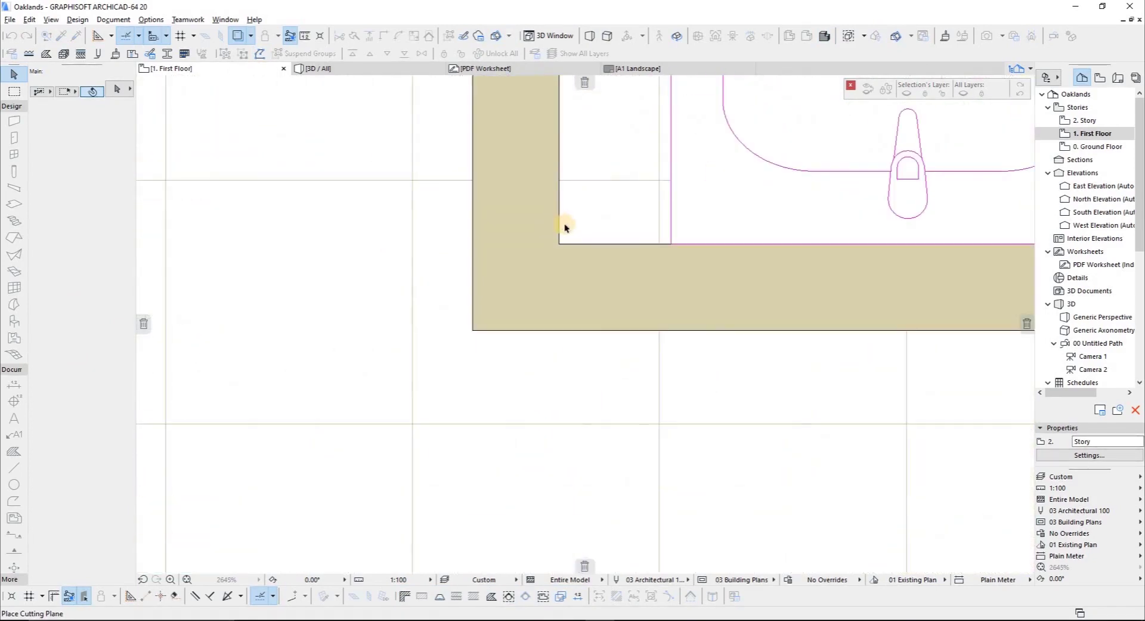
{"action": "left_click", "coordinate": [561, 182]}
{"action": "scroll", "coordinate": [571, 167], "scroll_direction": "down", "scroll_amount": 15}
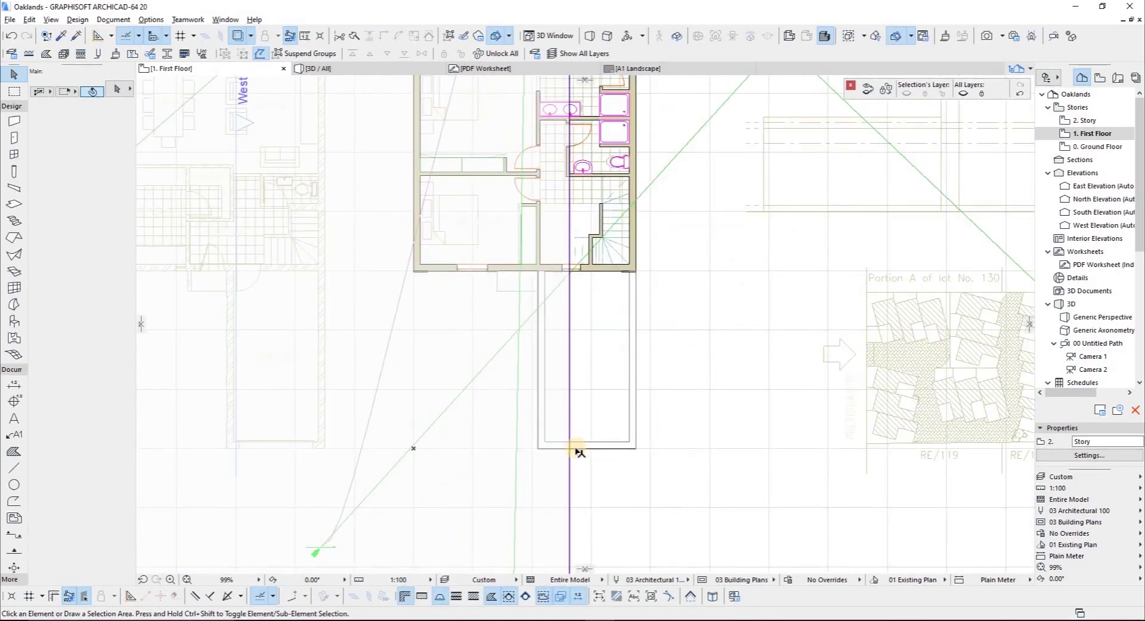
Step: Examine where the cutting plane runs on the Ground Floor plan, from the toilet wall to the rear wall
{"action": "key", "text": "ctrl+Down"}
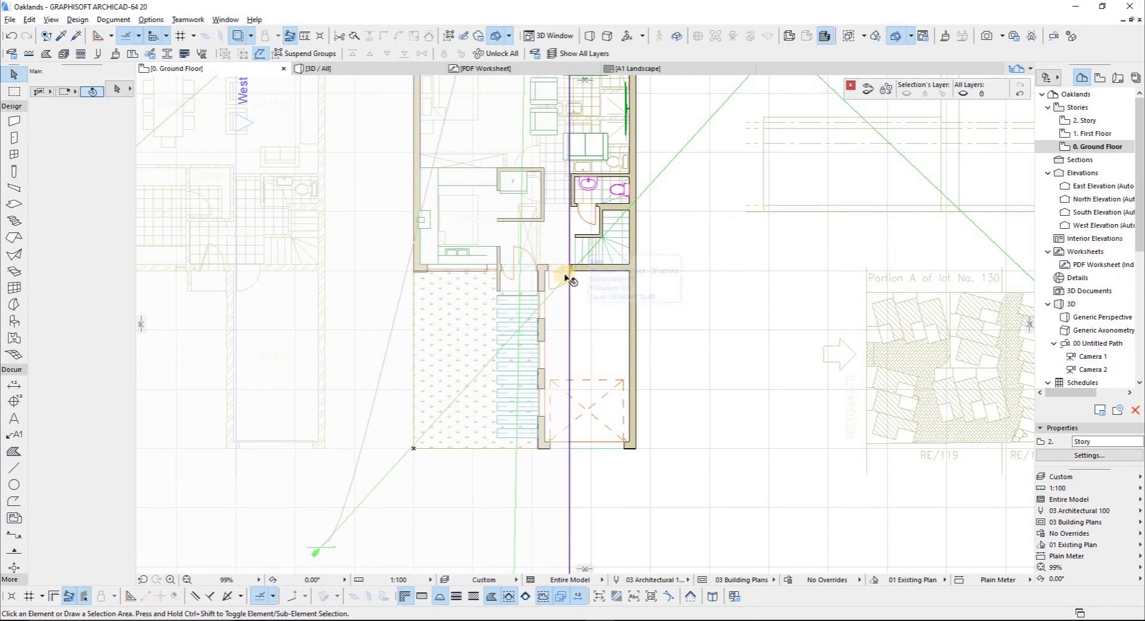
{"action": "scroll", "coordinate": [560, 285], "scroll_direction": "up", "scroll_amount": 9}
{"action": "scroll", "coordinate": [561, 285], "scroll_direction": "down", "scroll_amount": 6}
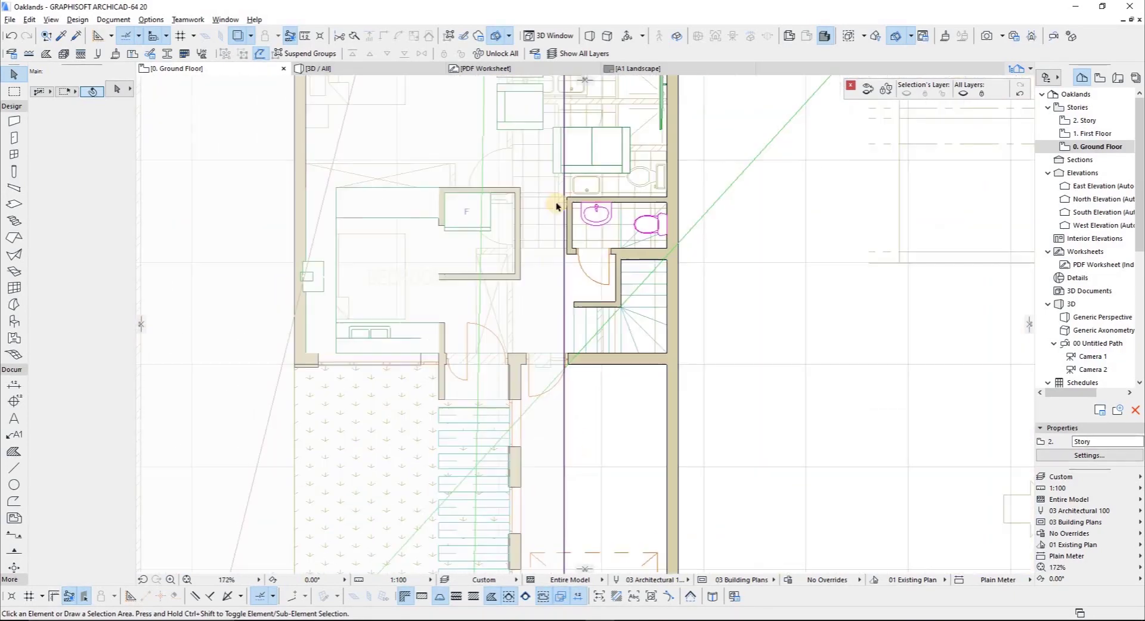
{"action": "scroll", "coordinate": [543, 179], "scroll_direction": "down", "scroll_amount": 4}
{"action": "scroll", "coordinate": [529, 184], "scroll_direction": "up", "scroll_amount": 12}
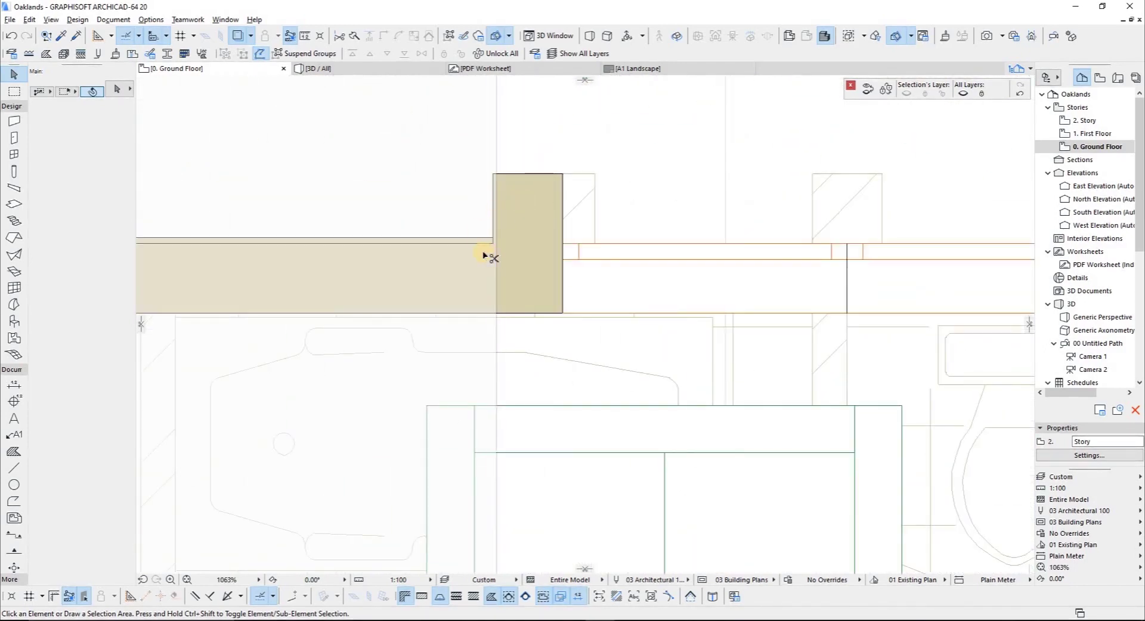
Step: Check the cutting plane's course through the bathrooms on the First Floor plan, and view the house from the garage end in the 3D window
{"action": "key", "text": "ctrl+Up"}
{"action": "scroll", "coordinate": [469, 195], "scroll_direction": "down", "scroll_amount": 4}
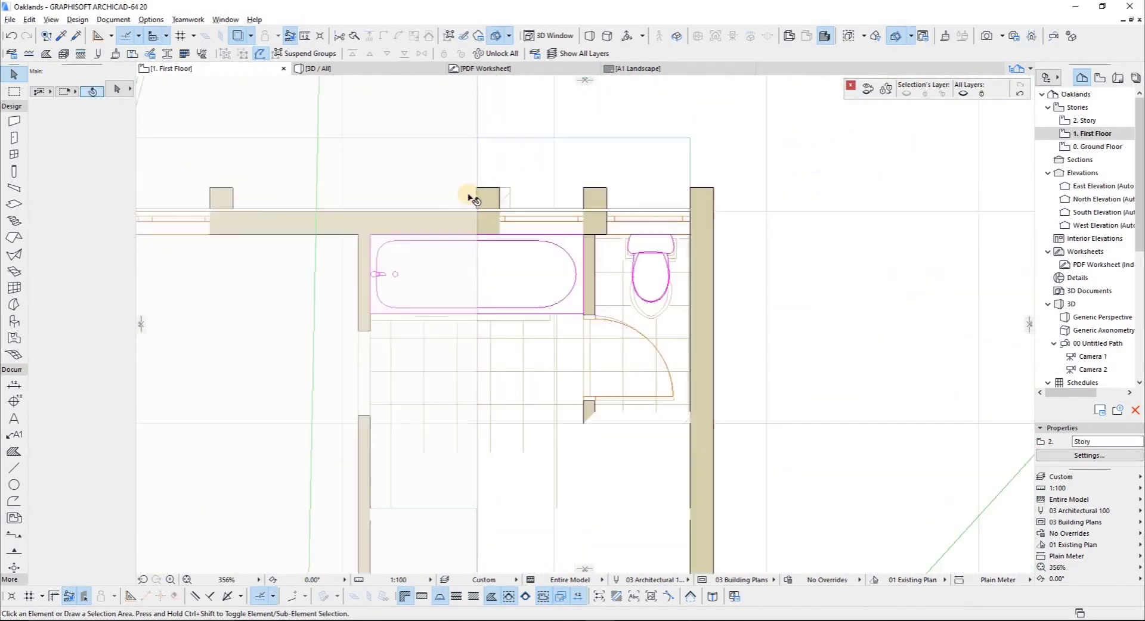
{"action": "scroll", "coordinate": [469, 197], "scroll_direction": "down", "scroll_amount": 8}
{"action": "scroll", "coordinate": [417, 323], "scroll_direction": "up", "scroll_amount": 4}
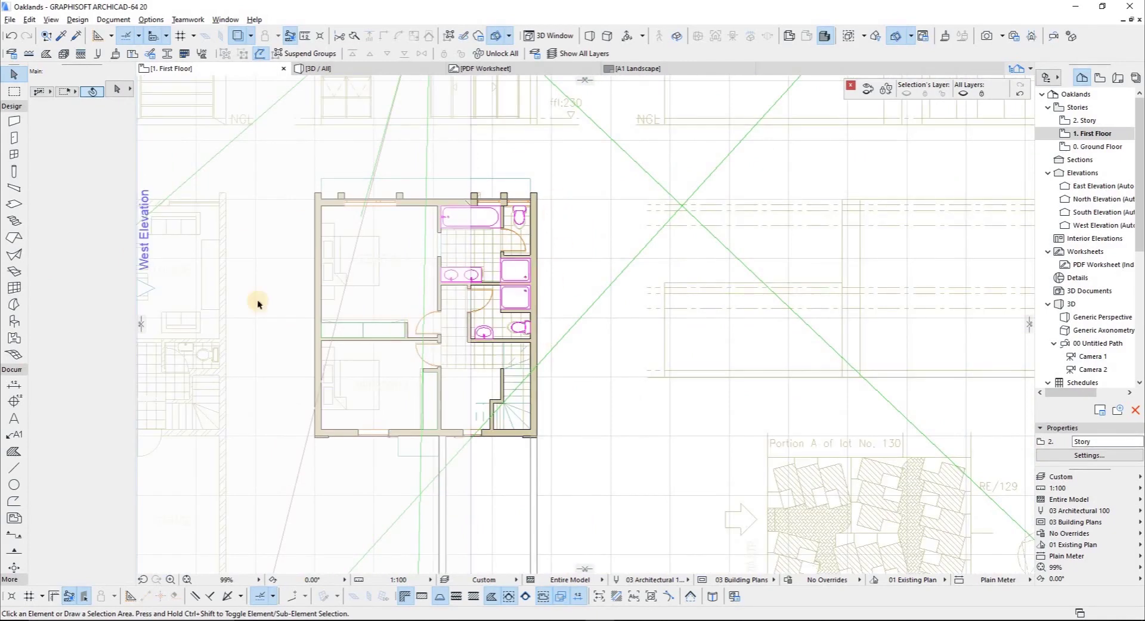
{"action": "scroll", "coordinate": [474, 246], "scroll_direction": "up", "scroll_amount": 3}
{"action": "scroll", "coordinate": [537, 262], "scroll_direction": "down", "scroll_amount": 3}
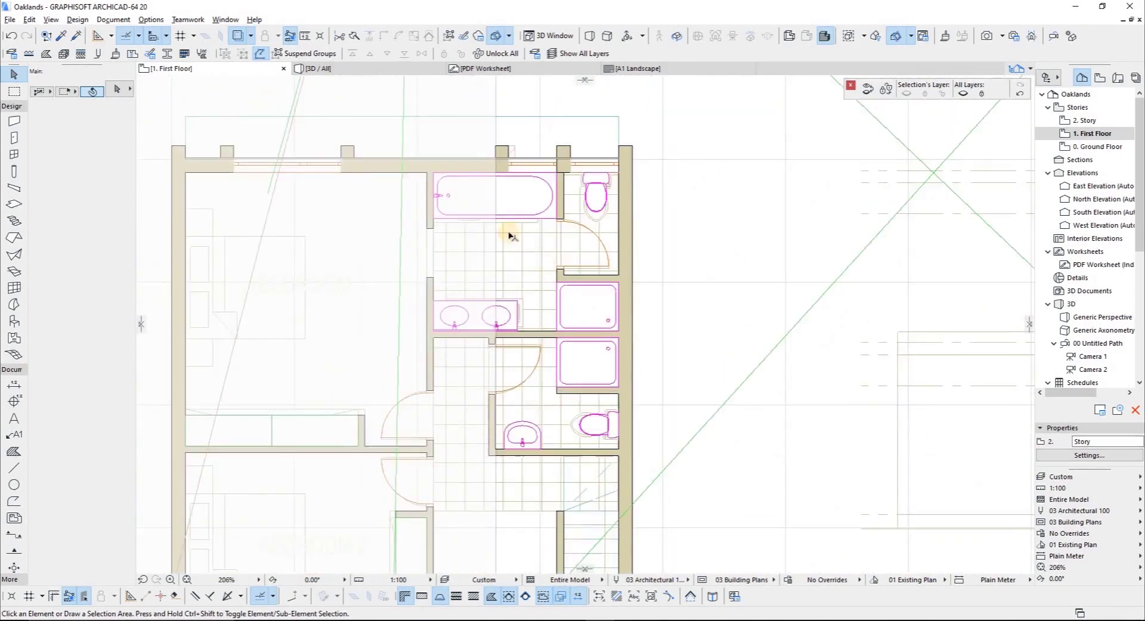
{"action": "scroll", "coordinate": [477, 98], "scroll_direction": "down", "scroll_amount": 3}
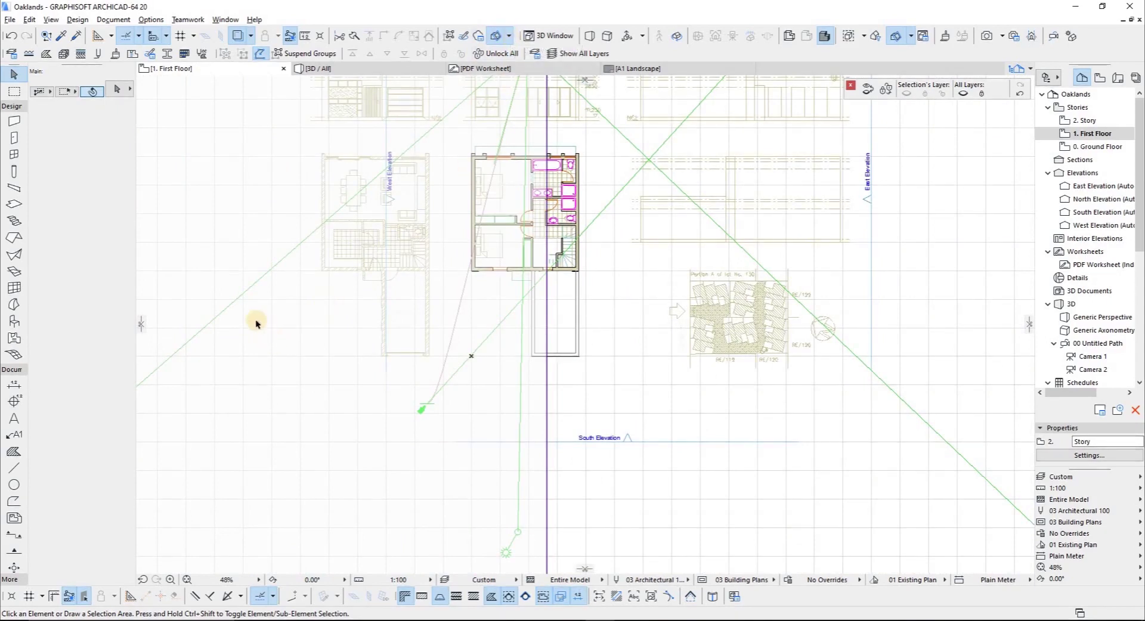
{"action": "key", "text": "F3"}
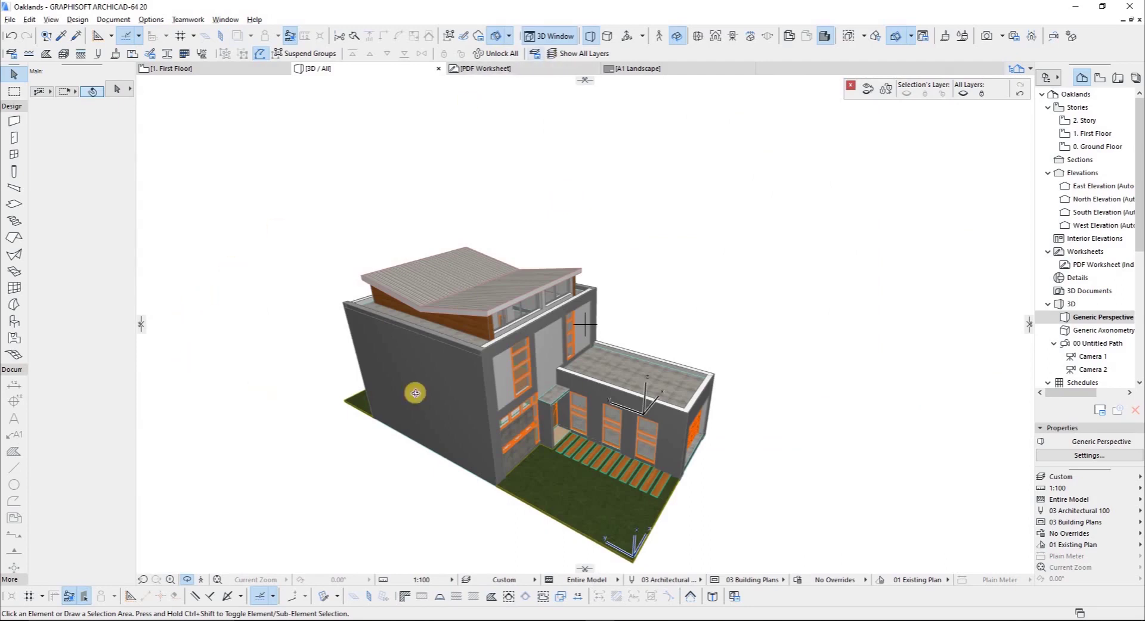
{"action": "left_click_drag", "start_coordinate": [410, 440], "coordinate": [337, 410]}
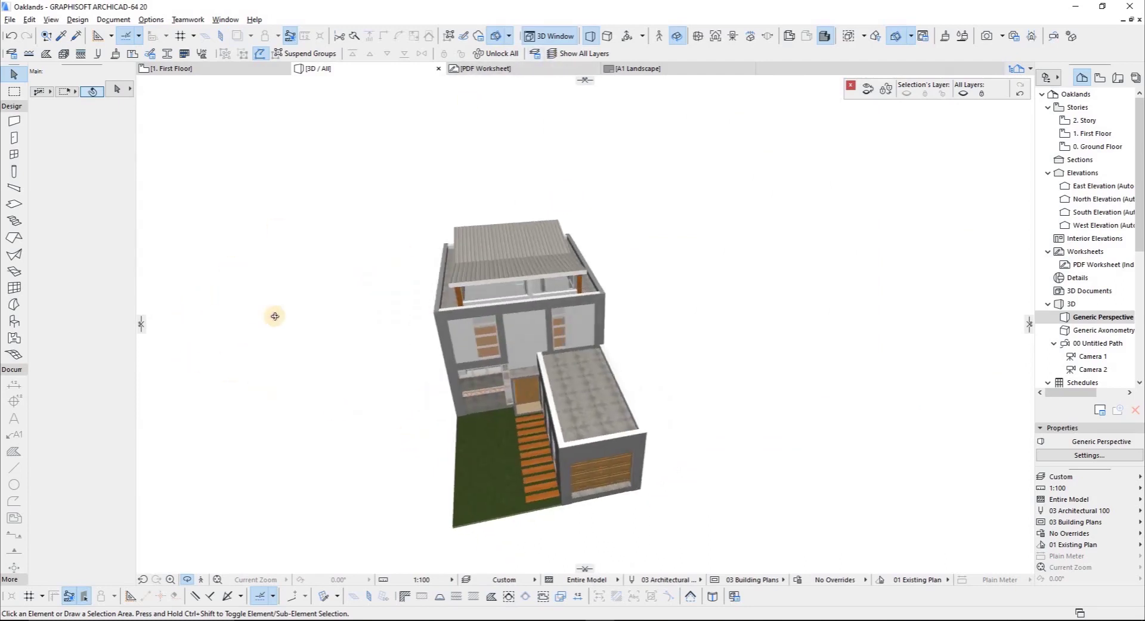
{"action": "left_click_drag", "start_coordinate": [142, 324], "coordinate": [534, 344]}
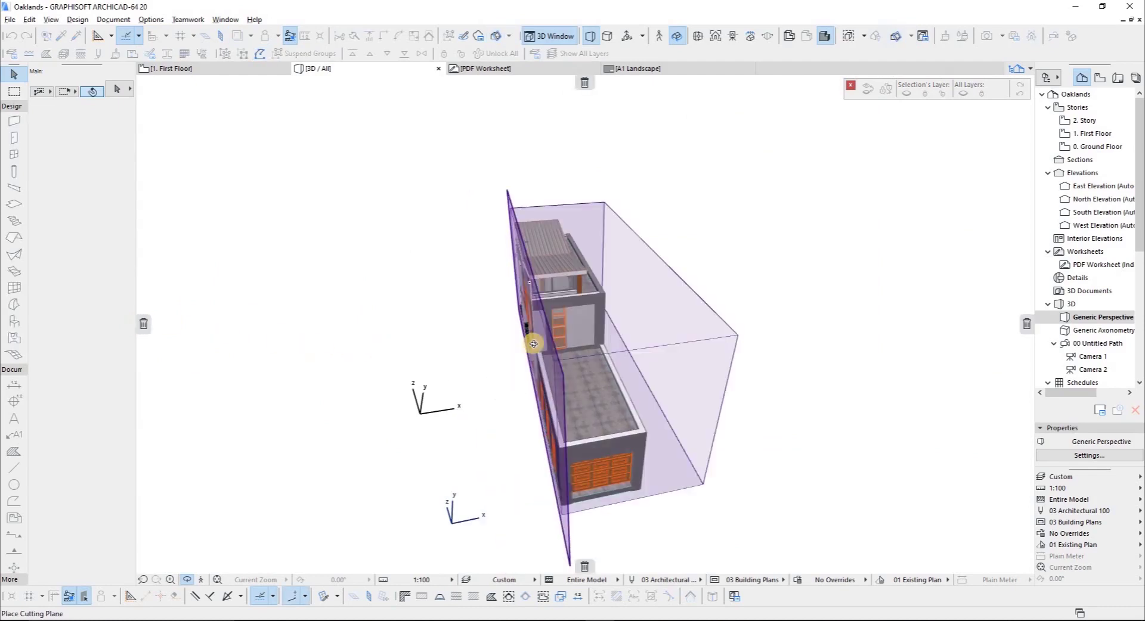
{"action": "scroll", "coordinate": [526, 361], "scroll_direction": "up", "scroll_amount": 2}
{"action": "left_click_drag", "start_coordinate": [571, 405], "coordinate": [649, 409]}
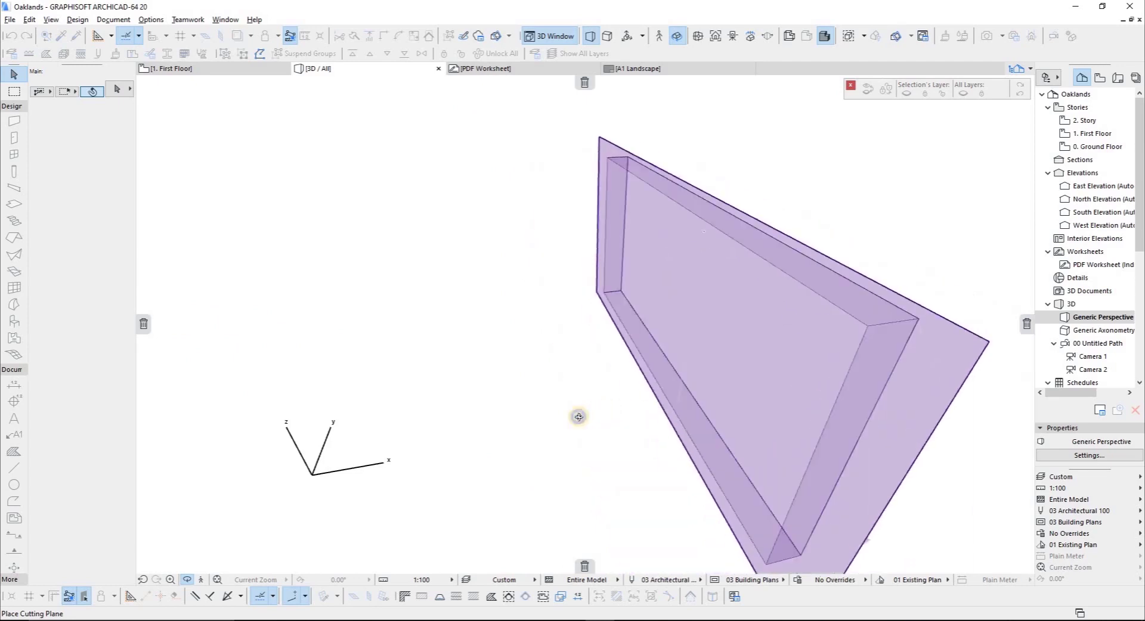
{"action": "right_click", "coordinate": [567, 424]}
{"action": "left_click", "coordinate": [622, 422]}
{"action": "left_click", "coordinate": [511, 414]}
{"action": "left_click_drag", "start_coordinate": [640, 405], "coordinate": [612, 370]}
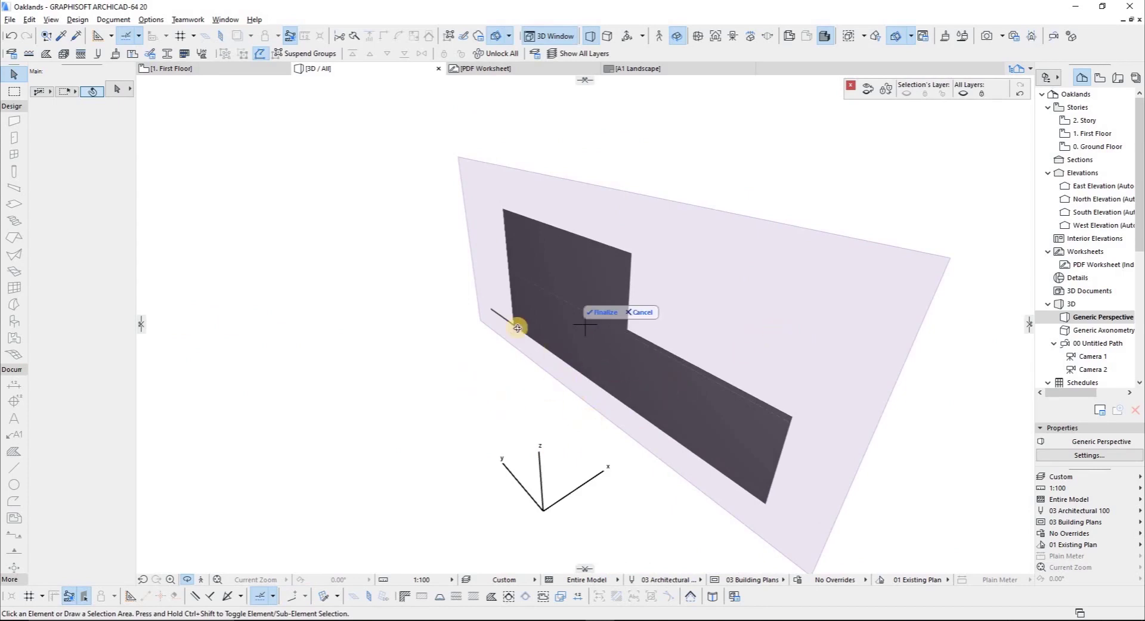
{"action": "key", "text": "Escape"}
Step: Try to cut the house lengthwise in the 3D window with a vertical plane through the living area, keeping the staircase and garage side
{"action": "mouse_move", "coordinate": [141, 328]}
{"action": "left_mouse_down"}
{"action": "mouse_move", "coordinate": [527, 392]}
{"action": "mouse_move", "coordinate": [565, 369]}
{"action": "mouse_move", "coordinate": [564, 402]}
{"action": "mouse_move", "coordinate": [505, 393]}
{"action": "mouse_move", "coordinate": [624, 401]}
{"action": "mouse_move", "coordinate": [595, 399]}
{"action": "mouse_move", "coordinate": [576, 419]}
{"action": "left_mouse_up"}
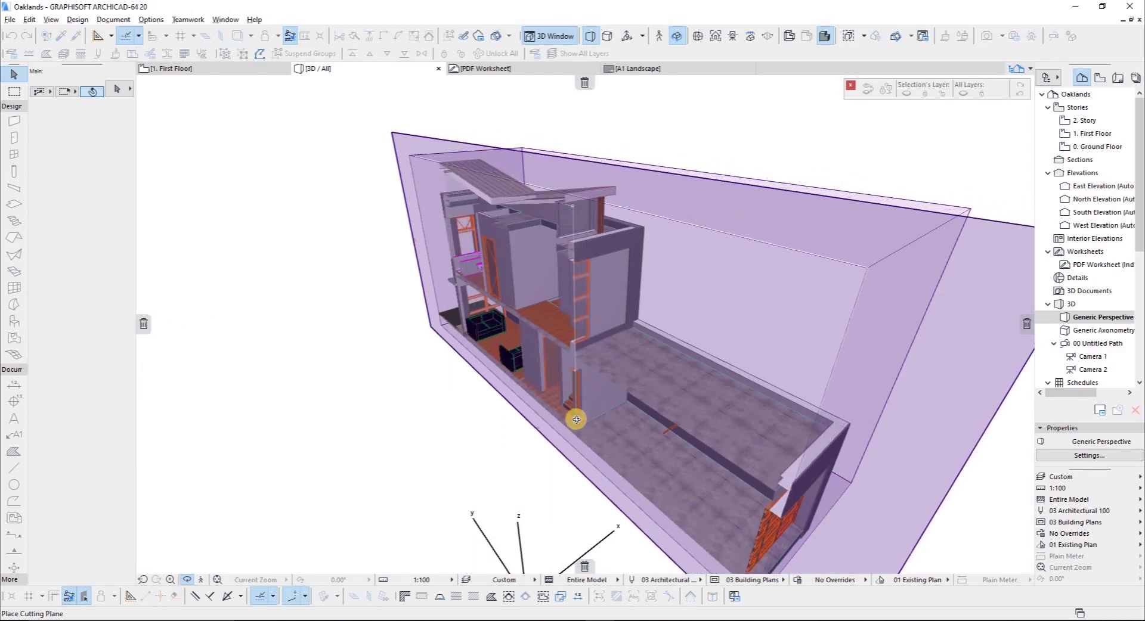
{"action": "left_click_drag", "start_coordinate": [578, 419], "coordinate": [580, 419]}
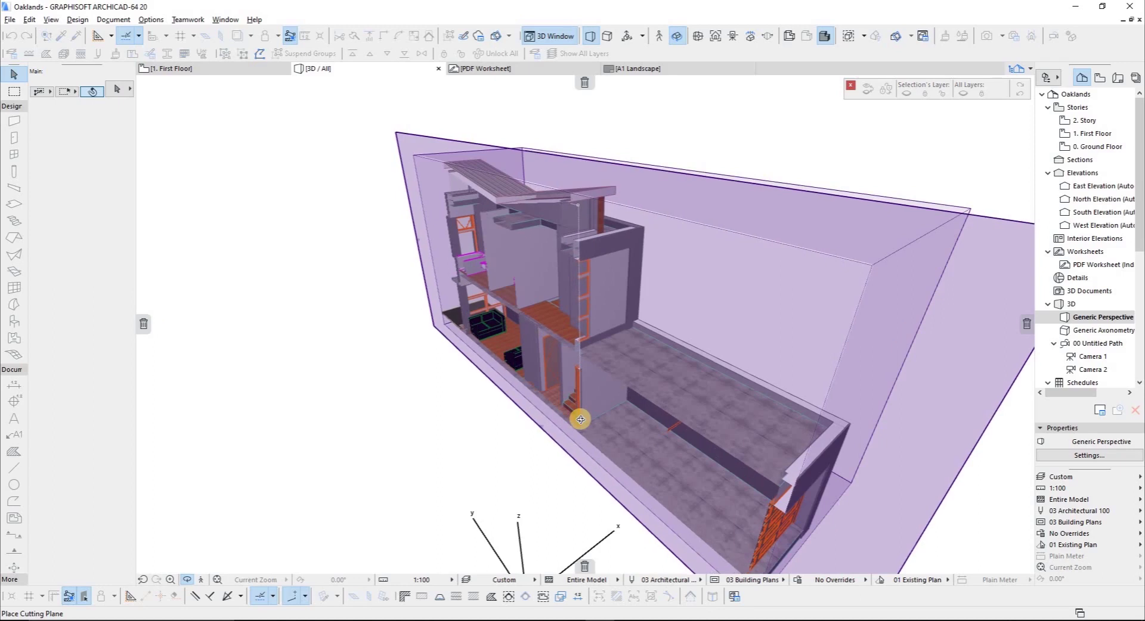
{"action": "mouse_move", "coordinate": [580, 419]}
{"action": "left_mouse_down"}
{"action": "mouse_move", "coordinate": [324, 342]}
{"action": "mouse_move", "coordinate": [576, 429]}
{"action": "left_mouse_up"}
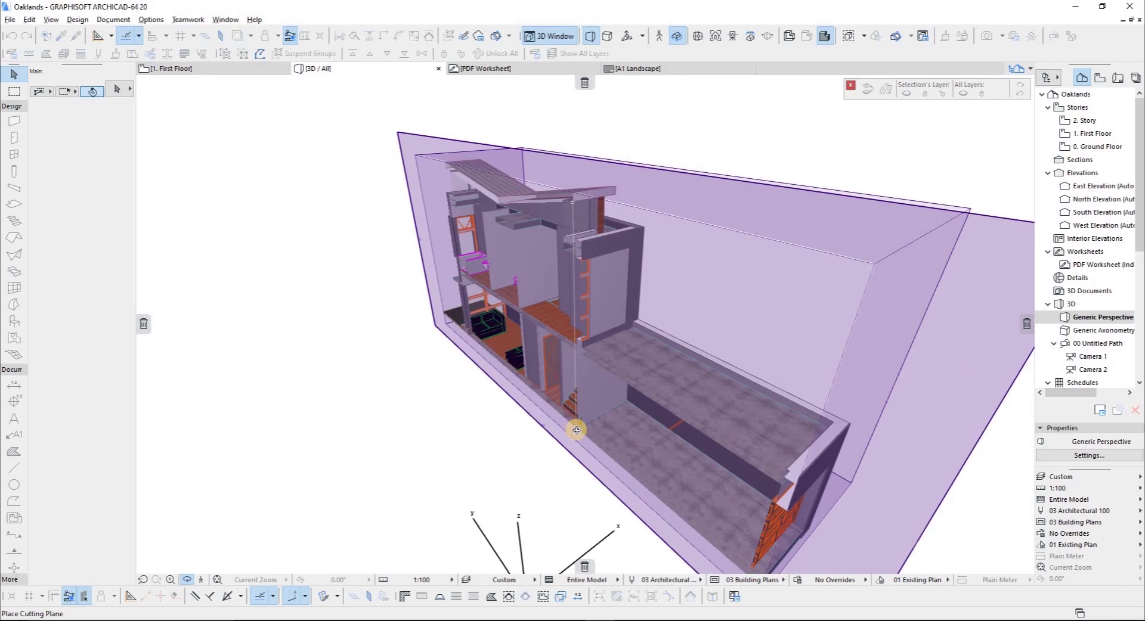
{"action": "left_click_drag", "start_coordinate": [576, 430], "coordinate": [576, 430]}
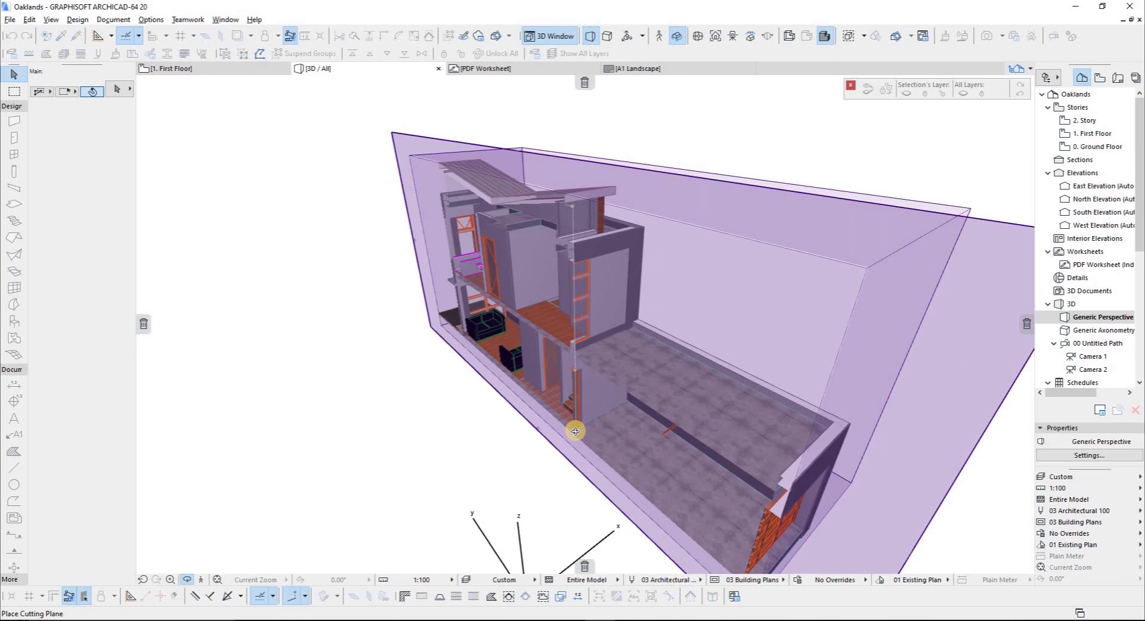
{"action": "left_click_drag", "start_coordinate": [554, 437], "coordinate": [585, 434]}
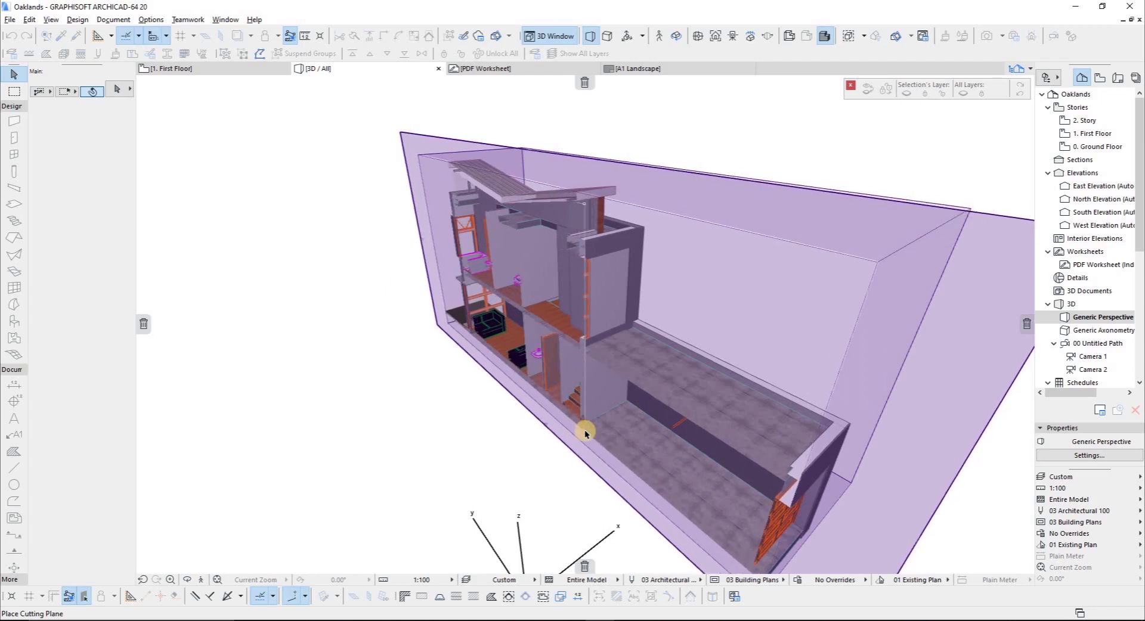
{"action": "mouse_move", "coordinate": [583, 434]}
{"action": "left_mouse_down"}
{"action": "mouse_move", "coordinate": [541, 449]}
{"action": "mouse_move", "coordinate": [587, 441]}
{"action": "left_mouse_up"}
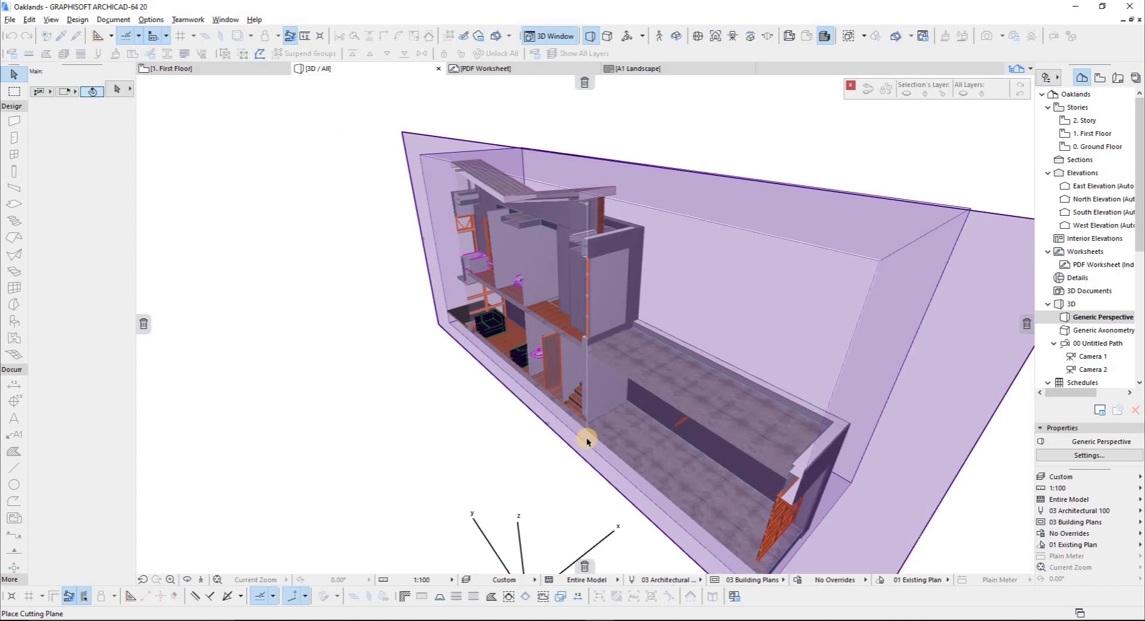
{"action": "left_click", "coordinate": [619, 419]}
{"action": "right_click", "coordinate": [398, 413]}
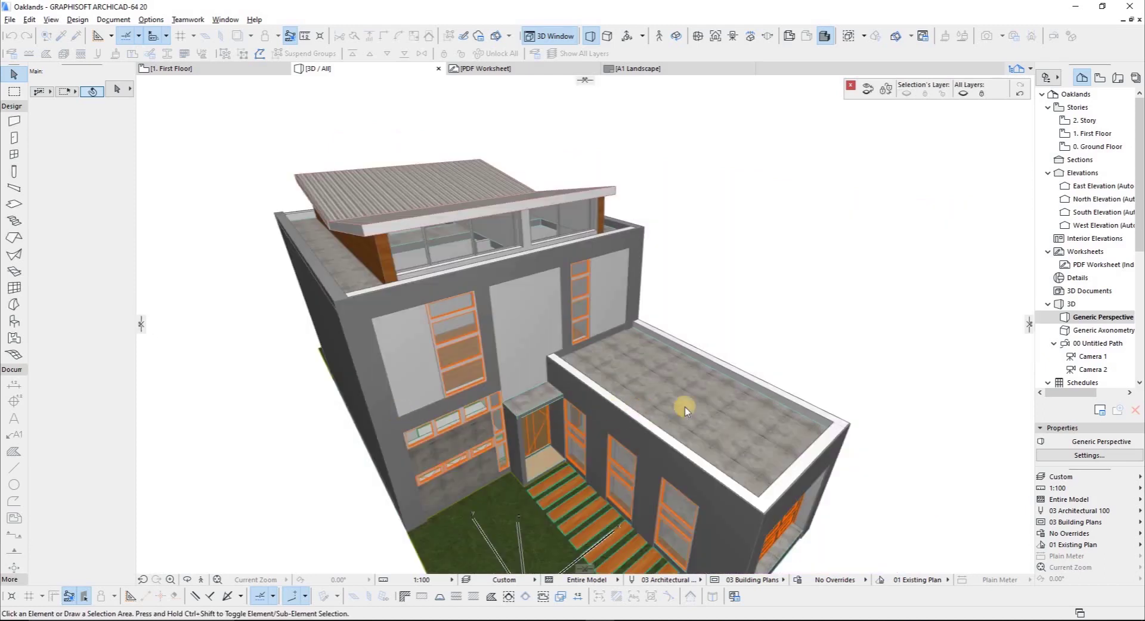
{"action": "left_click", "coordinate": [826, 355]}
Step: Cut the house lengthwise in the 3D window with a vertical plane from the garage's outer side wall, keeping the entrance side, and finalize it
{"action": "middle_click_drag", "start_coordinate": [806, 346], "coordinate": [417, 340], "text": "shift"}
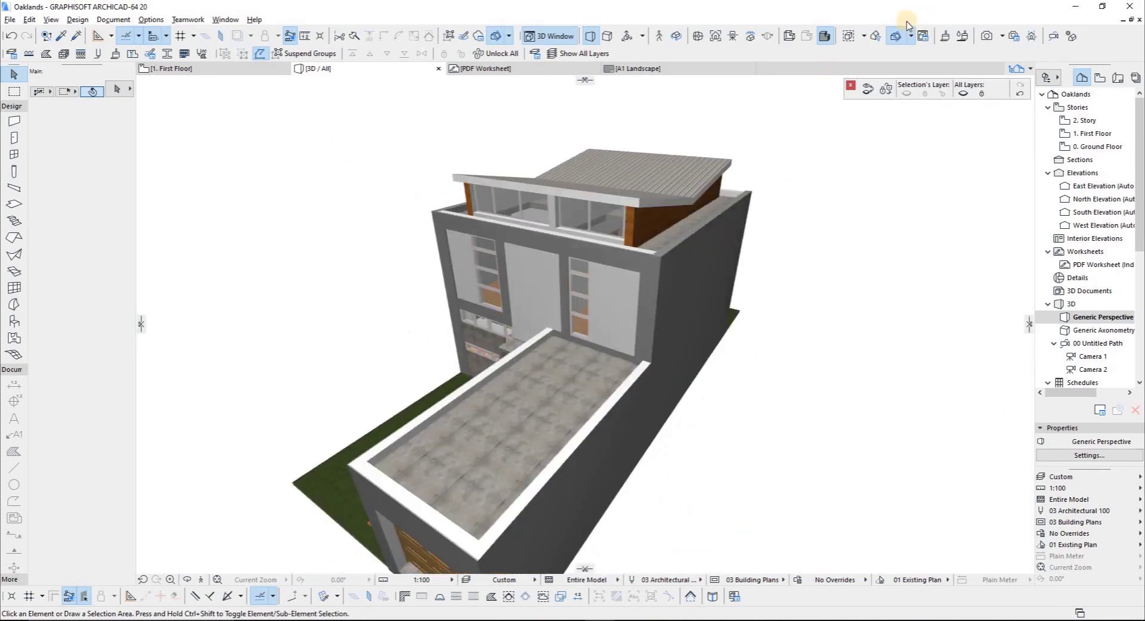
{"action": "double_click", "coordinate": [1049, 319]}
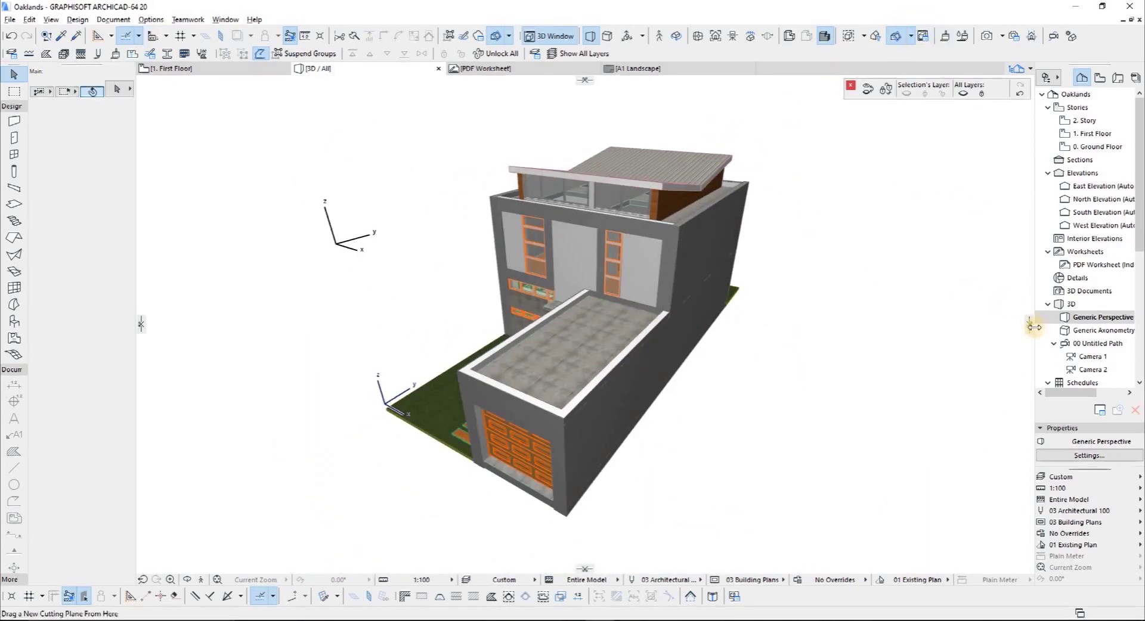
{"action": "key", "text": "ctrl+shift+k"}
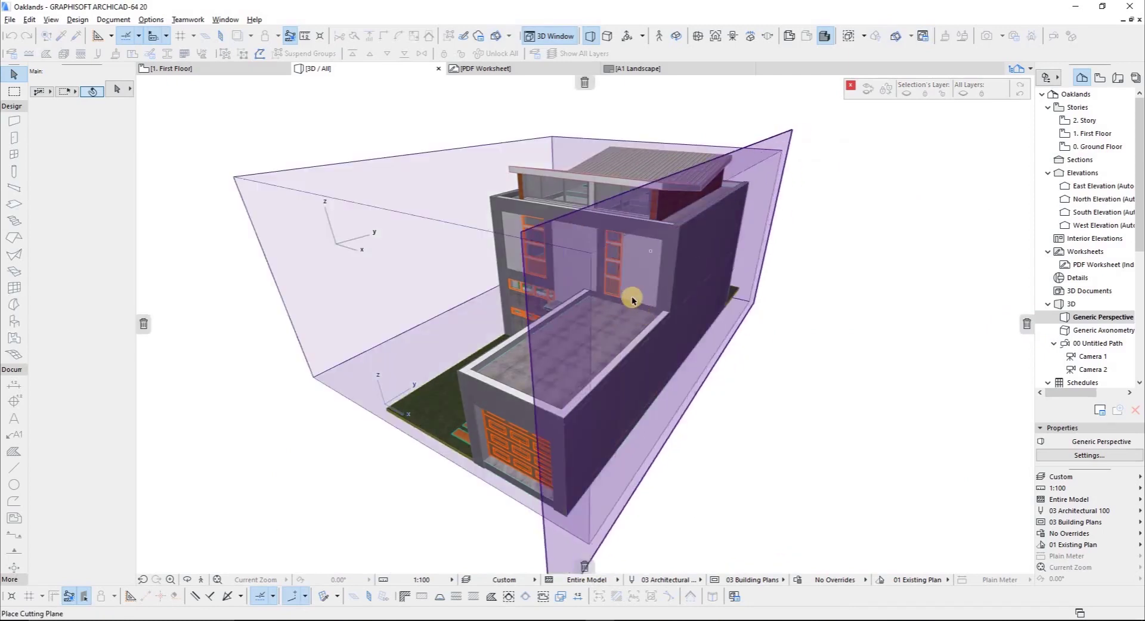
{"action": "scroll", "coordinate": [631, 295], "scroll_direction": "up", "scroll_amount": 3}
{"action": "scroll", "coordinate": [631, 299], "scroll_direction": "up", "scroll_amount": 1}
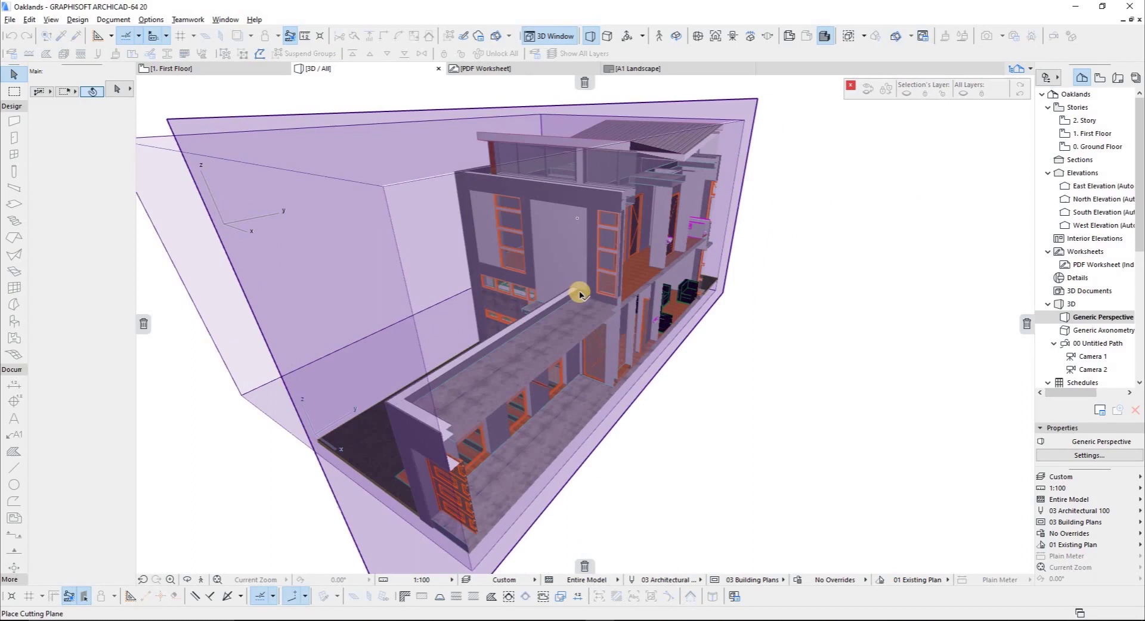
{"action": "scroll", "coordinate": [580, 312], "scroll_direction": "up", "scroll_amount": 3}
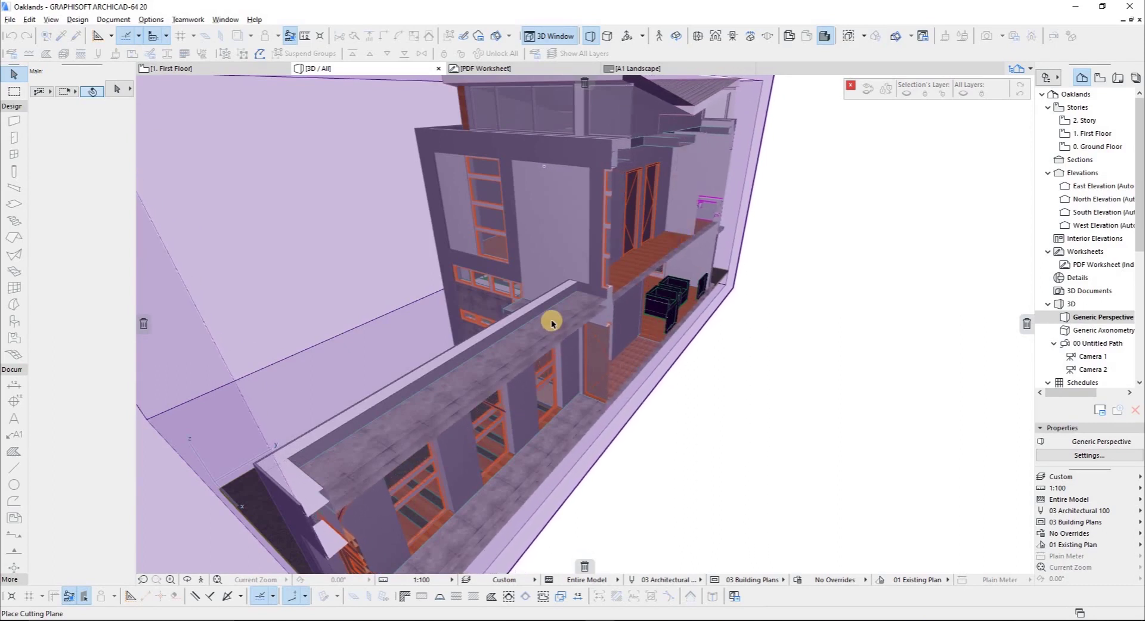
{"action": "left_click", "coordinate": [547, 321]}
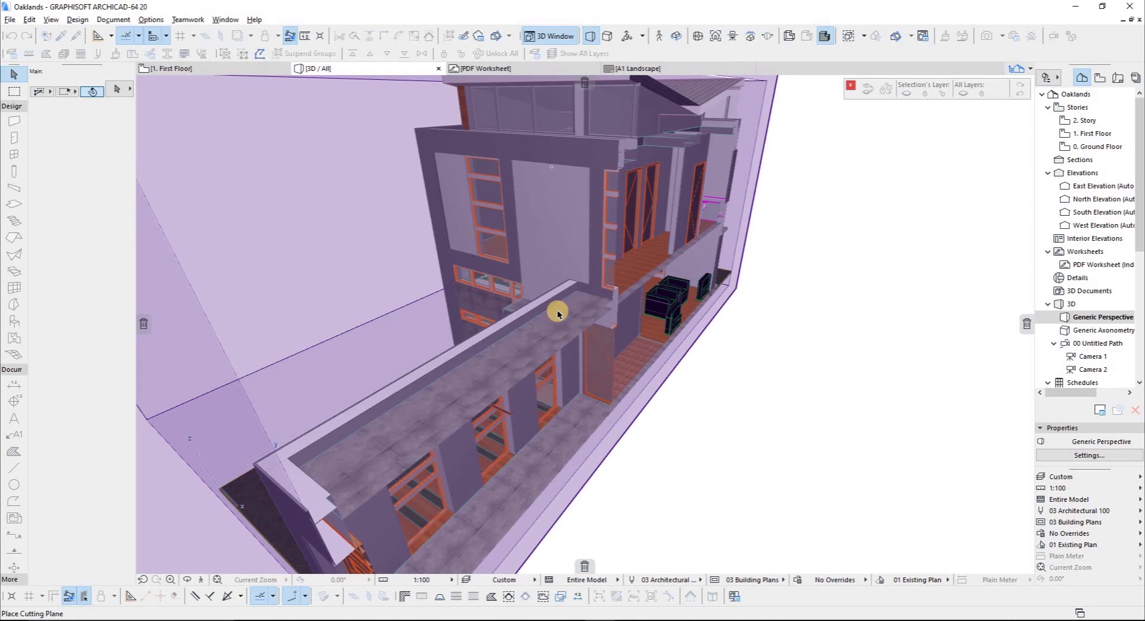
{"action": "left_click", "coordinate": [560, 312]}
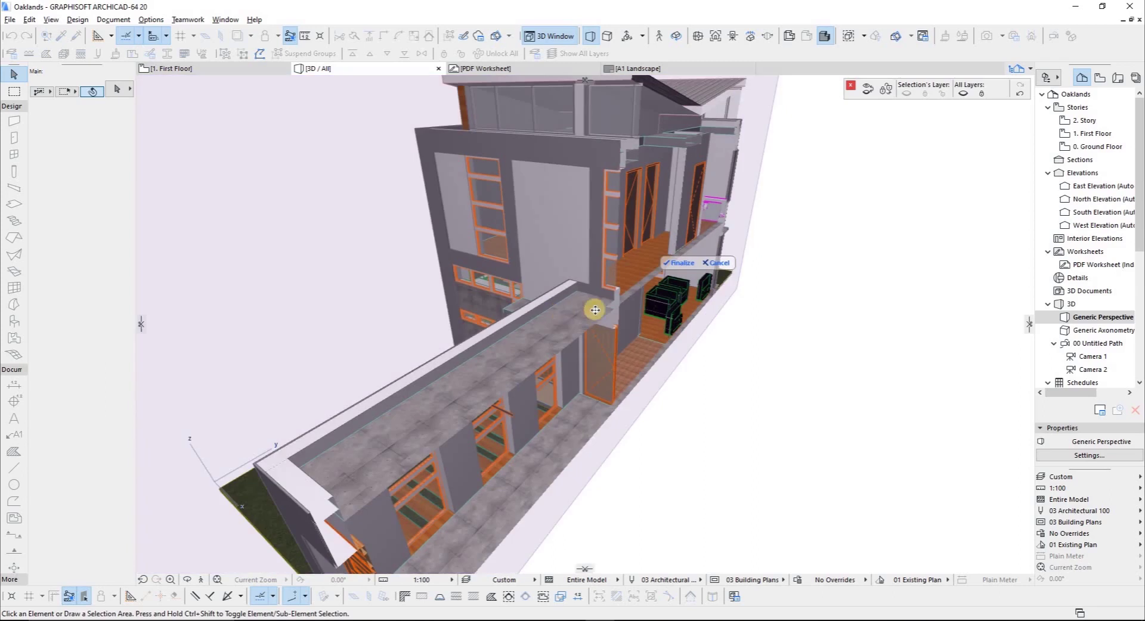
{"action": "left_click", "coordinate": [682, 264]}
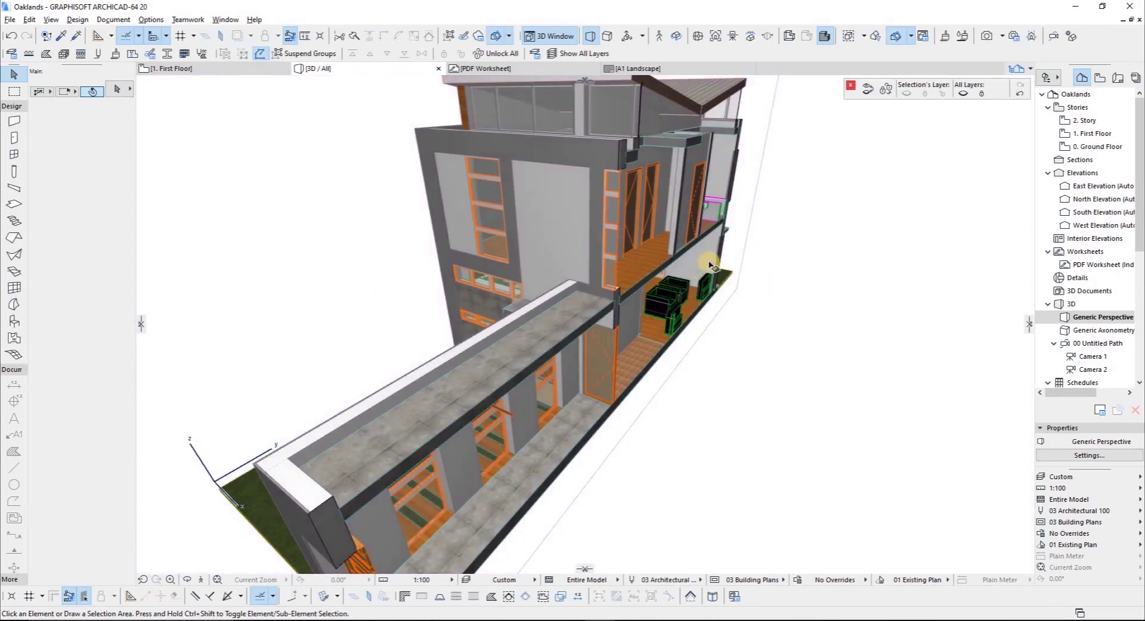
Step: Examine the sectioned house from its cut side, including the garage, the living area and the upper floor
{"action": "scroll", "coordinate": [626, 271], "scroll_direction": "down", "scroll_amount": 5}
{"action": "scroll", "coordinate": [646, 270], "scroll_direction": "up", "scroll_amount": 2}
{"action": "middle_click_drag", "start_coordinate": [563, 247], "coordinate": [499, 269], "text": "shift"}
{"action": "scroll", "coordinate": [539, 258], "scroll_direction": "up", "scroll_amount": 5}
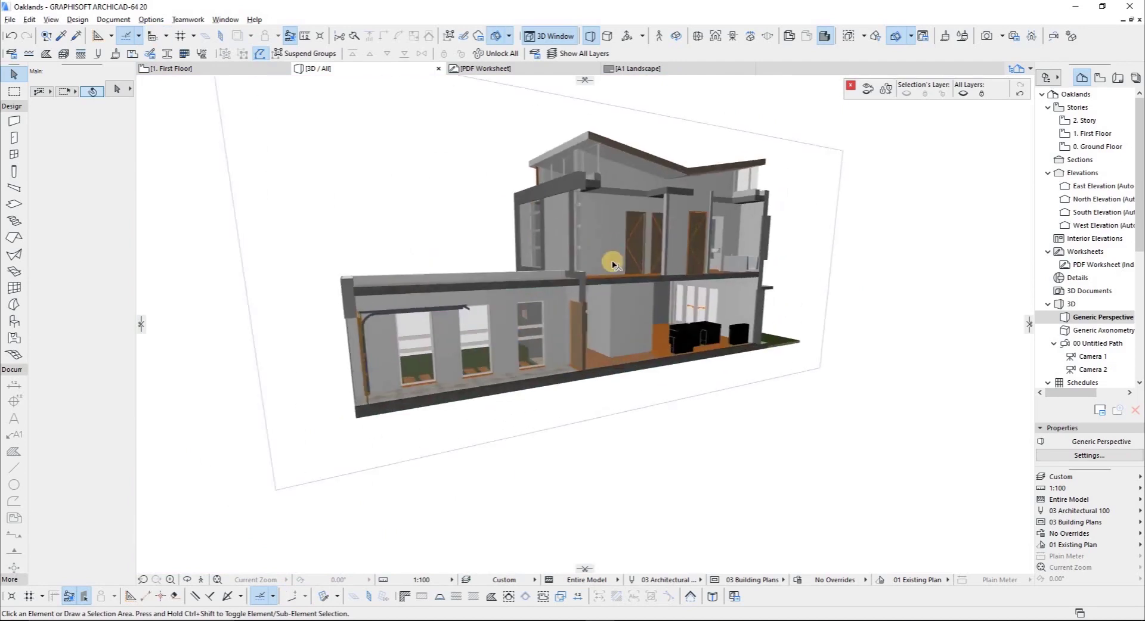
{"action": "scroll", "coordinate": [467, 271], "scroll_direction": "down", "scroll_amount": 5}
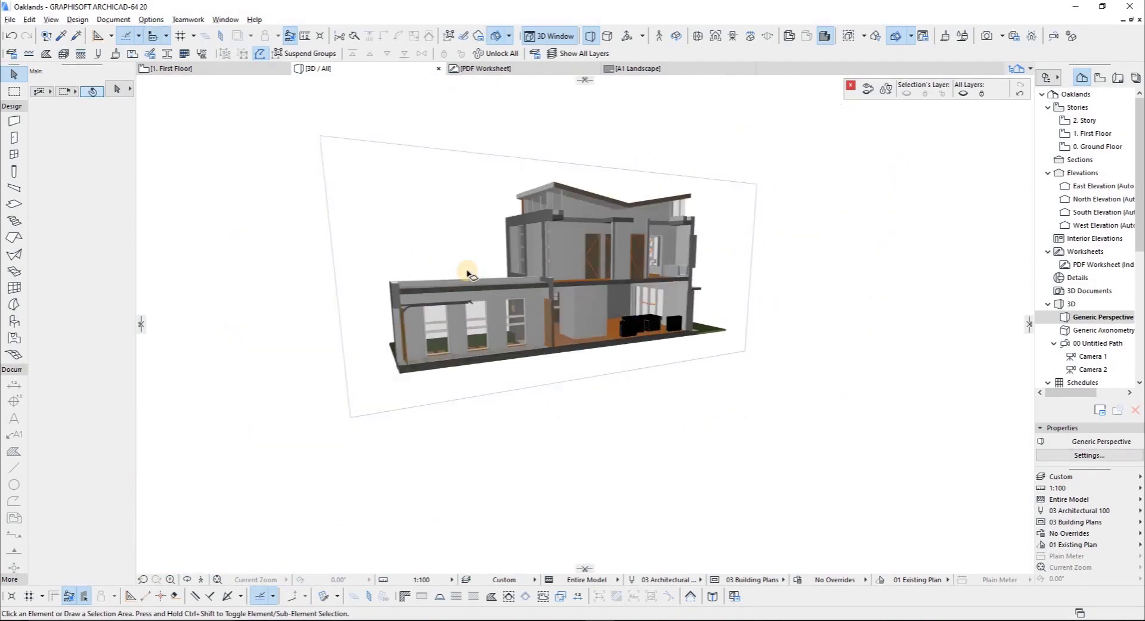
Step: Check the lengthwise cutting plane's course through the house and garage on the First Floor plan, and return to the 3D window
{"action": "key", "text": "F2"}
{"action": "scroll", "coordinate": [539, 243], "scroll_direction": "down", "scroll_amount": 2}
{"action": "scroll", "coordinate": [468, 185], "scroll_direction": "up", "scroll_amount": 4}
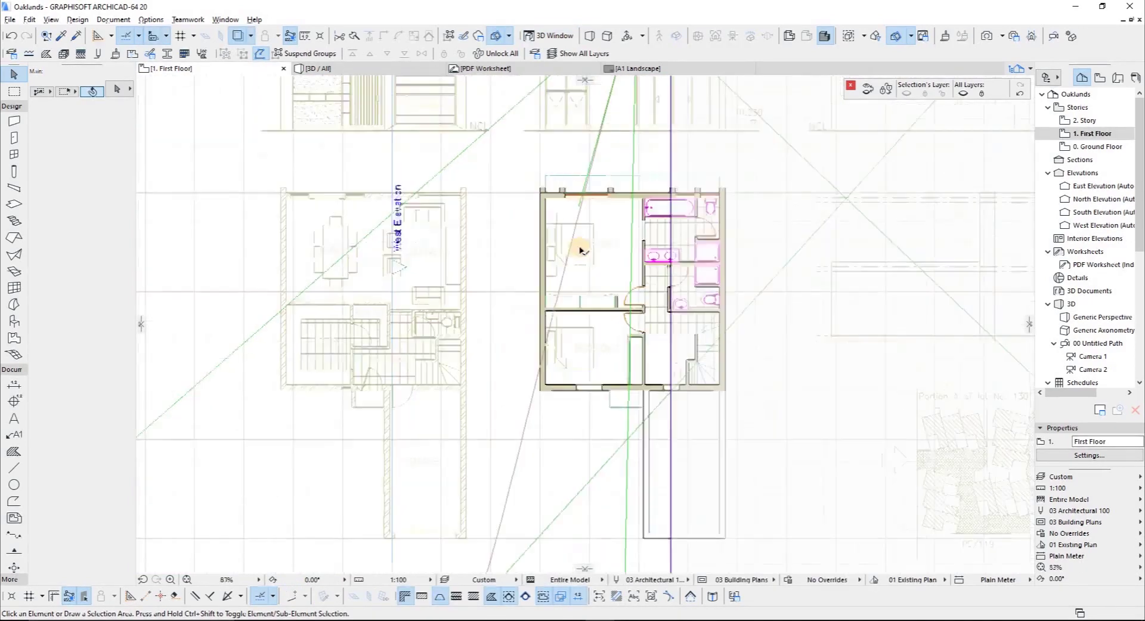
{"action": "scroll", "coordinate": [570, 252], "scroll_direction": "down", "scroll_amount": 2}
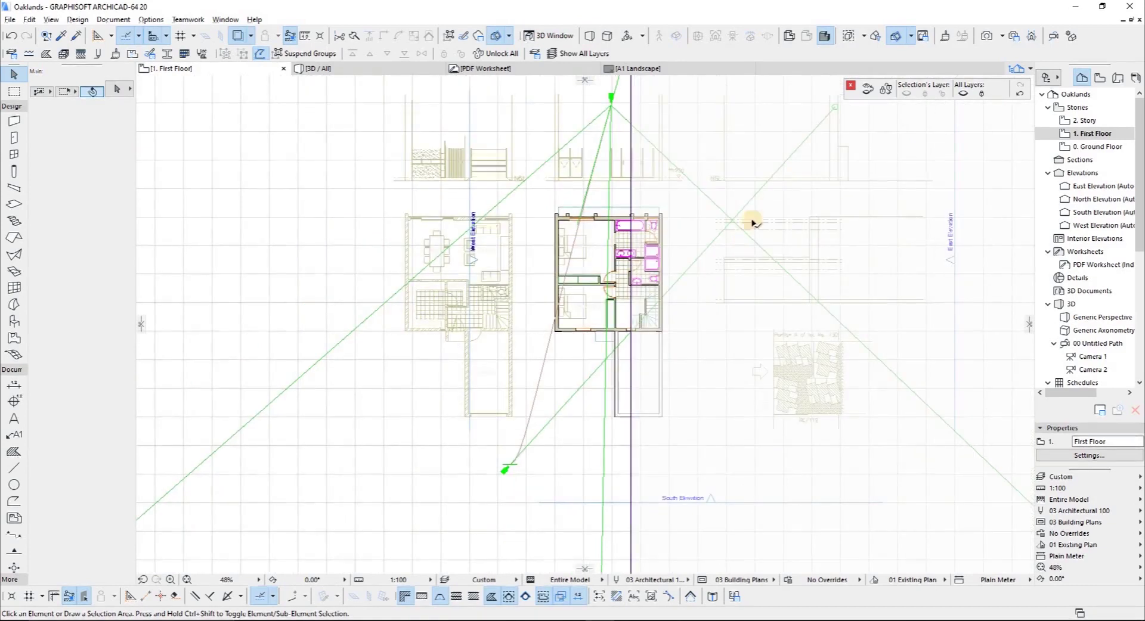
{"action": "left_click", "coordinate": [632, 197]}
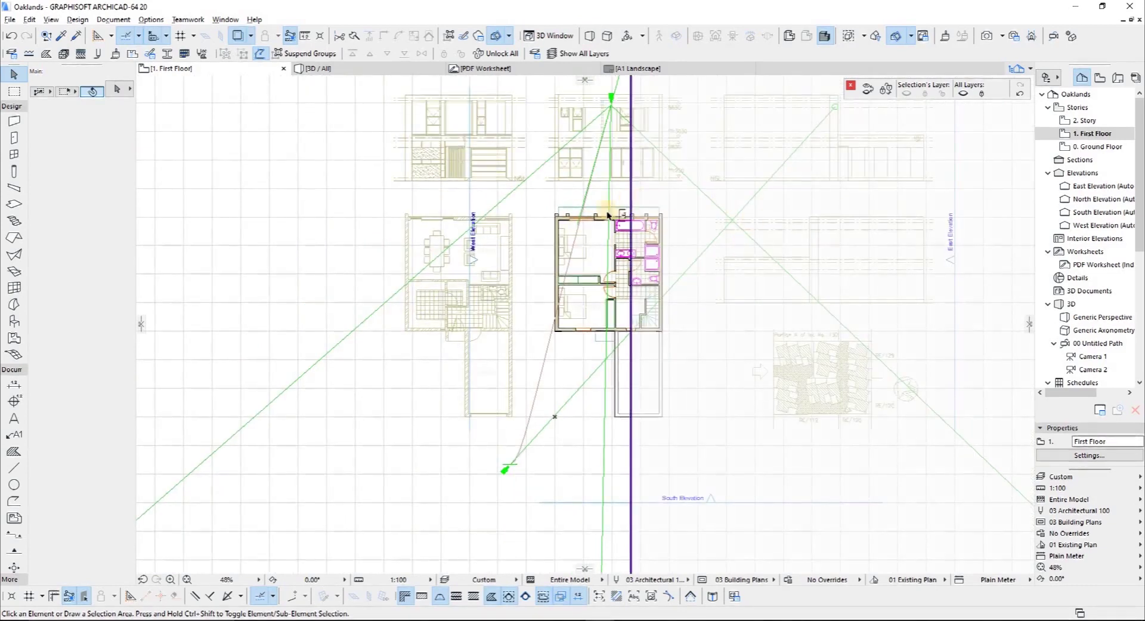
{"action": "left_click", "coordinate": [144, 323]}
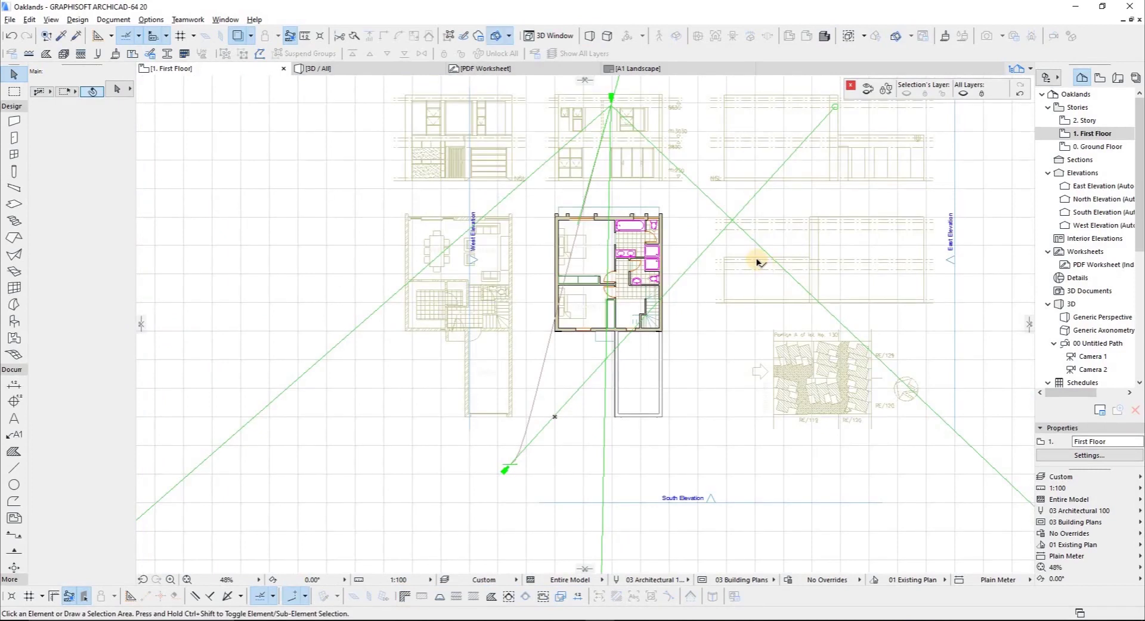
{"action": "key", "text": "F3"}
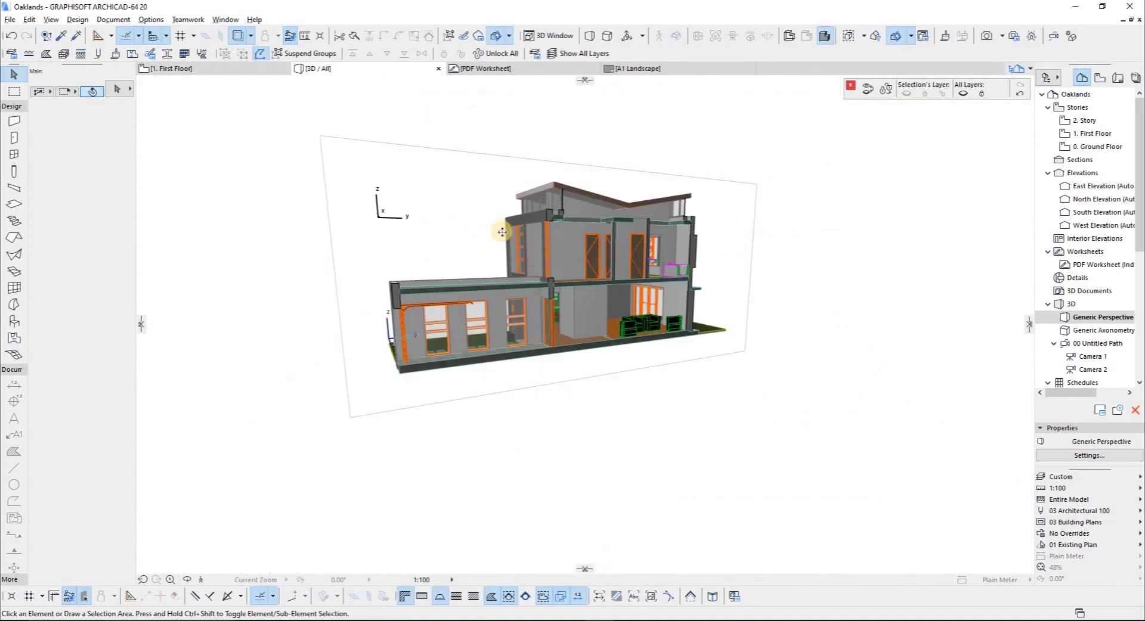
Step: Move the sun in the 3D window's perspective settings to an azimuth of 347.06° to light the house's cut side
{"action": "scroll", "coordinate": [540, 280], "scroll_direction": "up", "scroll_amount": 3}
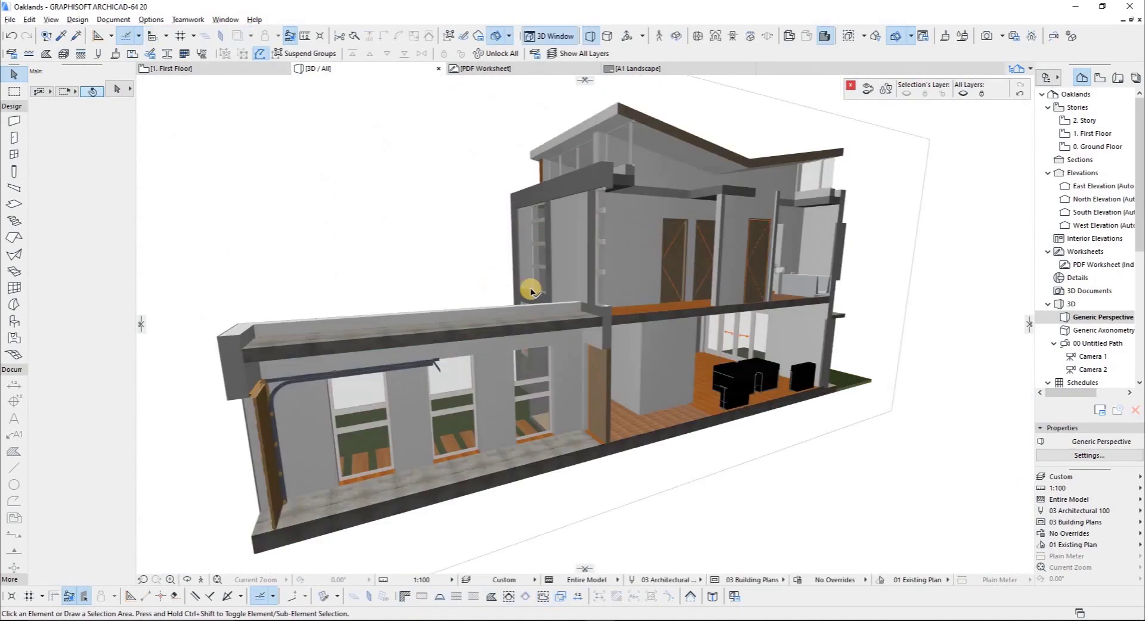
{"action": "middle_click_drag", "start_coordinate": [638, 292], "coordinate": [622, 328], "text": "shift"}
{"action": "scroll", "coordinate": [624, 321], "scroll_direction": "down", "scroll_amount": 3}
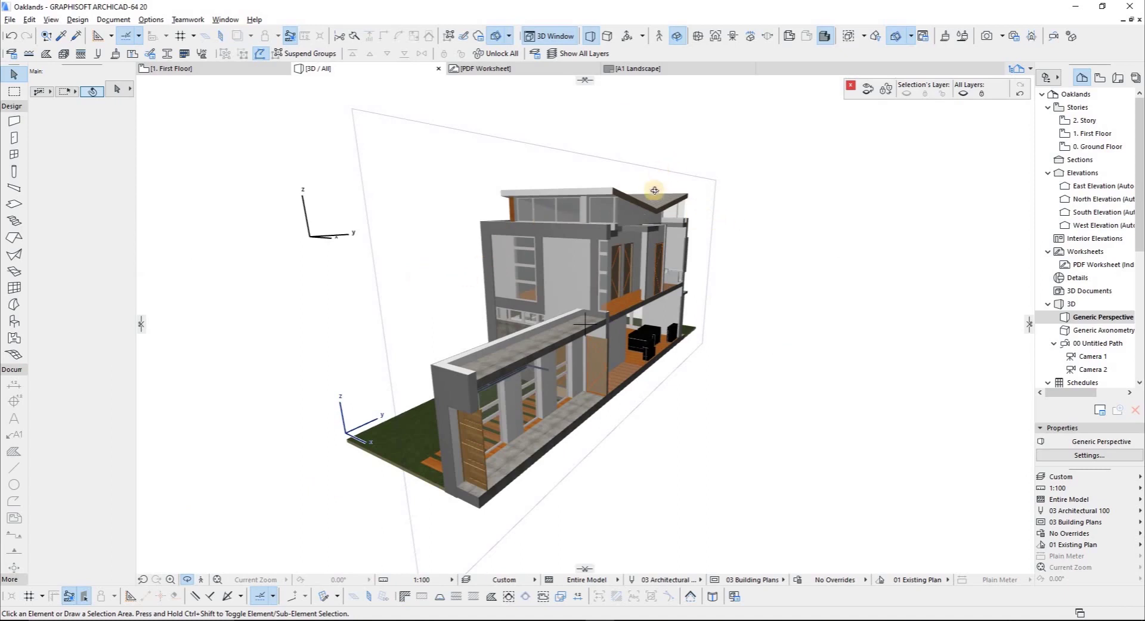
{"action": "scroll", "coordinate": [650, 215], "scroll_direction": "up", "scroll_amount": 4}
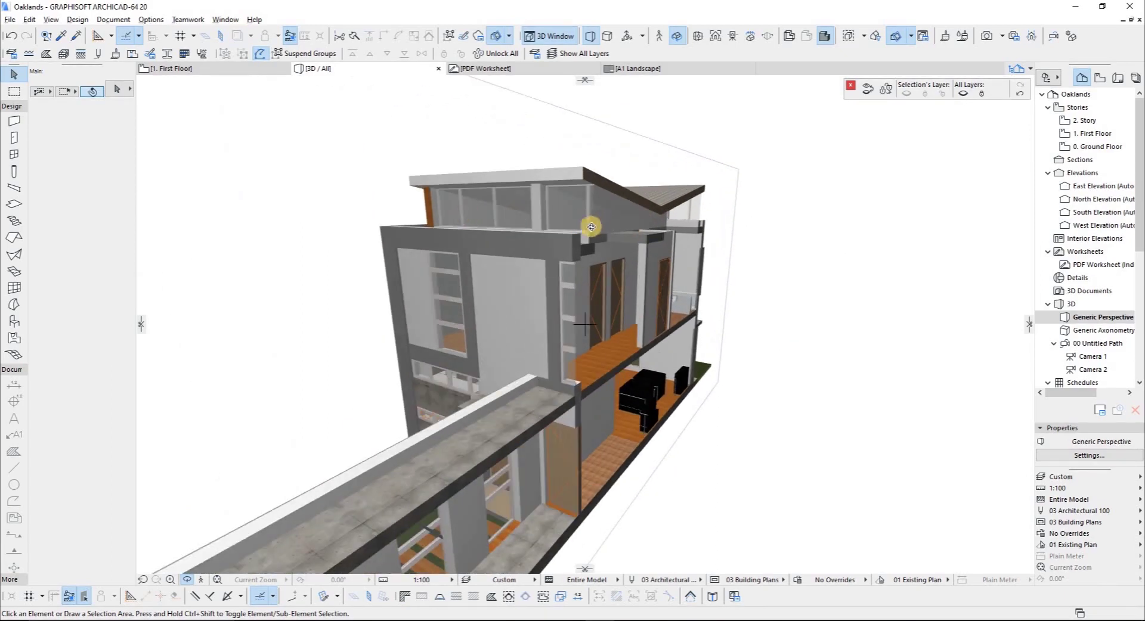
{"action": "scroll", "coordinate": [591, 226], "scroll_direction": "down", "scroll_amount": 3}
{"action": "left_click_drag", "start_coordinate": [639, 370], "coordinate": [818, 195]}
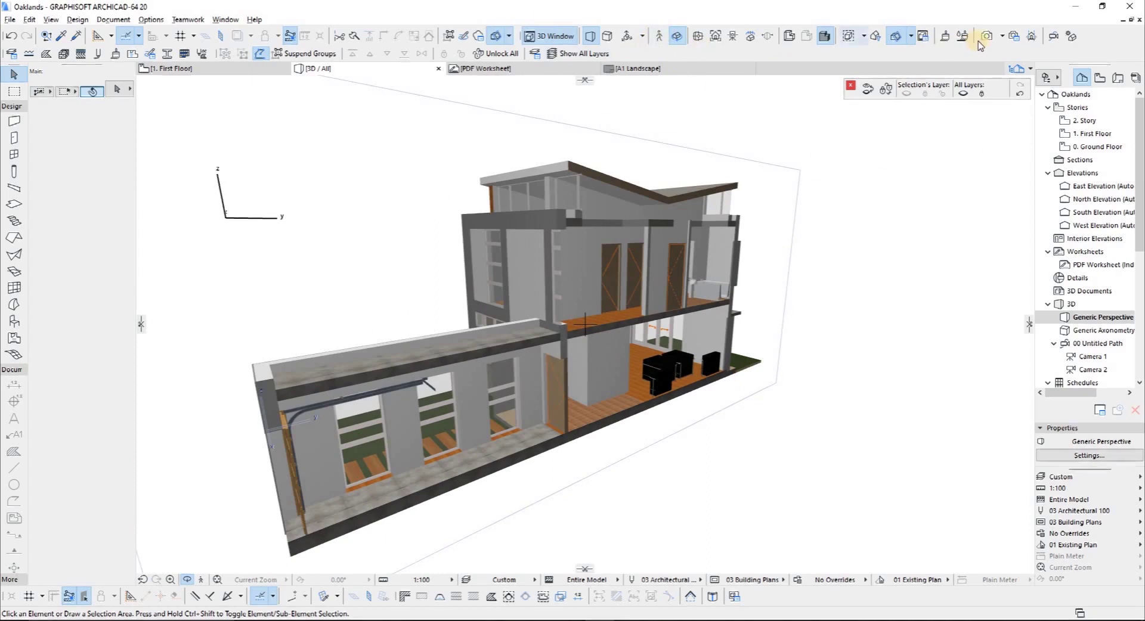
{"action": "left_click", "coordinate": [627, 37]}
{"action": "left_click_drag", "start_coordinate": [525, 308], "coordinate": [544, 250]}
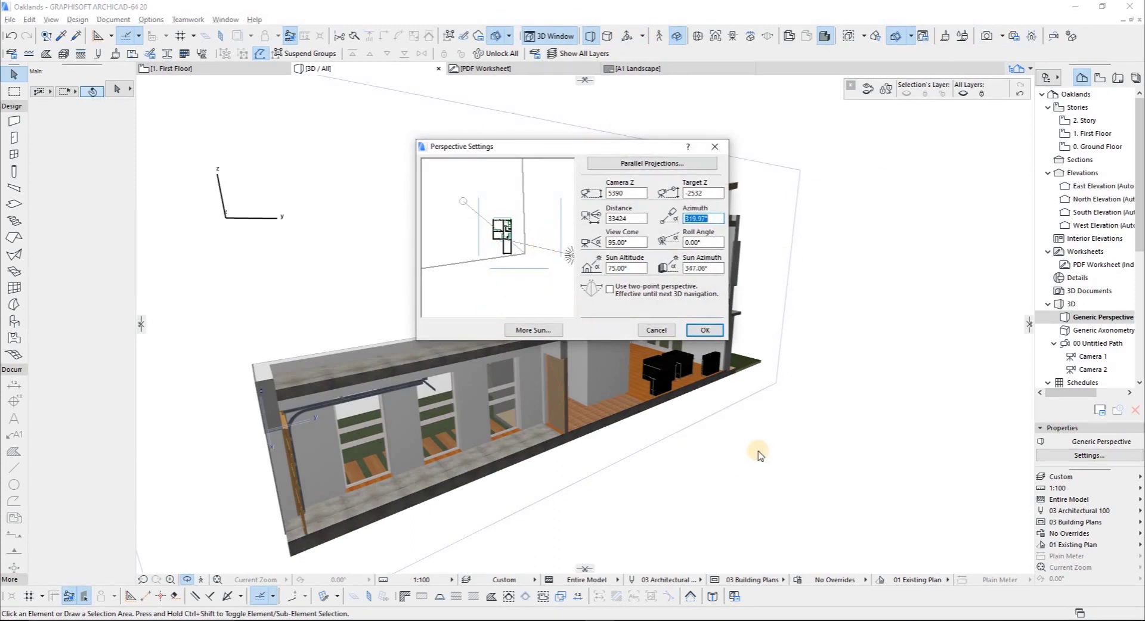
{"action": "left_click", "coordinate": [704, 331]}
Step: Frame the sectioned house from its cut side and show the PhotoRendering settings with the 1600 x 1200 pixel render safe frame
{"action": "left_click_drag", "start_coordinate": [553, 400], "coordinate": [538, 338]}
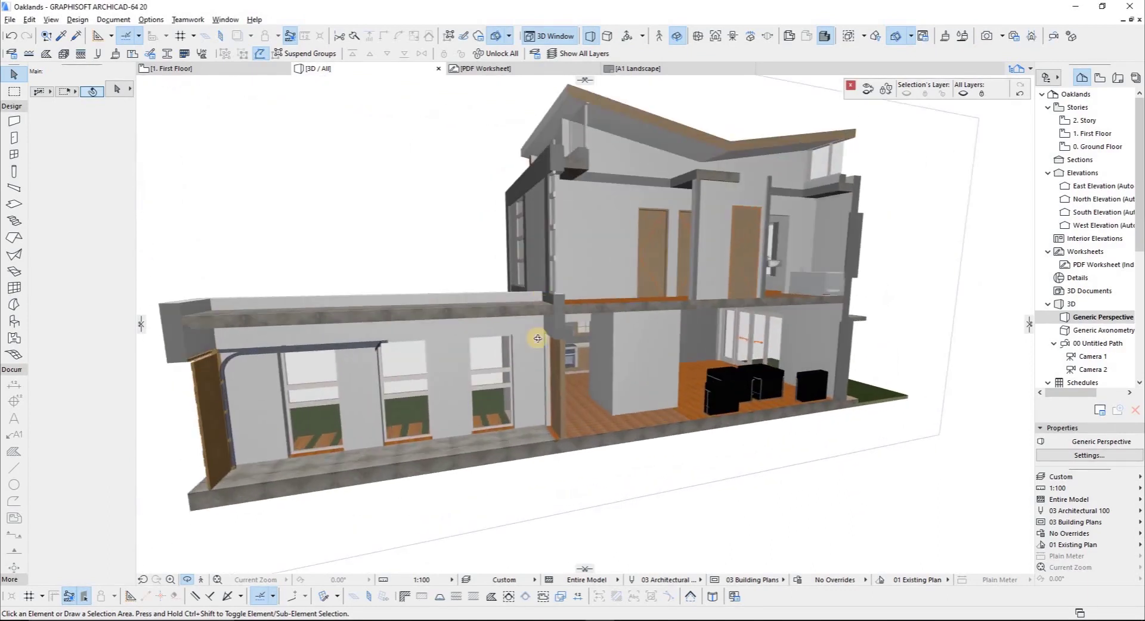
{"action": "middle_click_drag", "start_coordinate": [547, 303], "coordinate": [569, 332]}
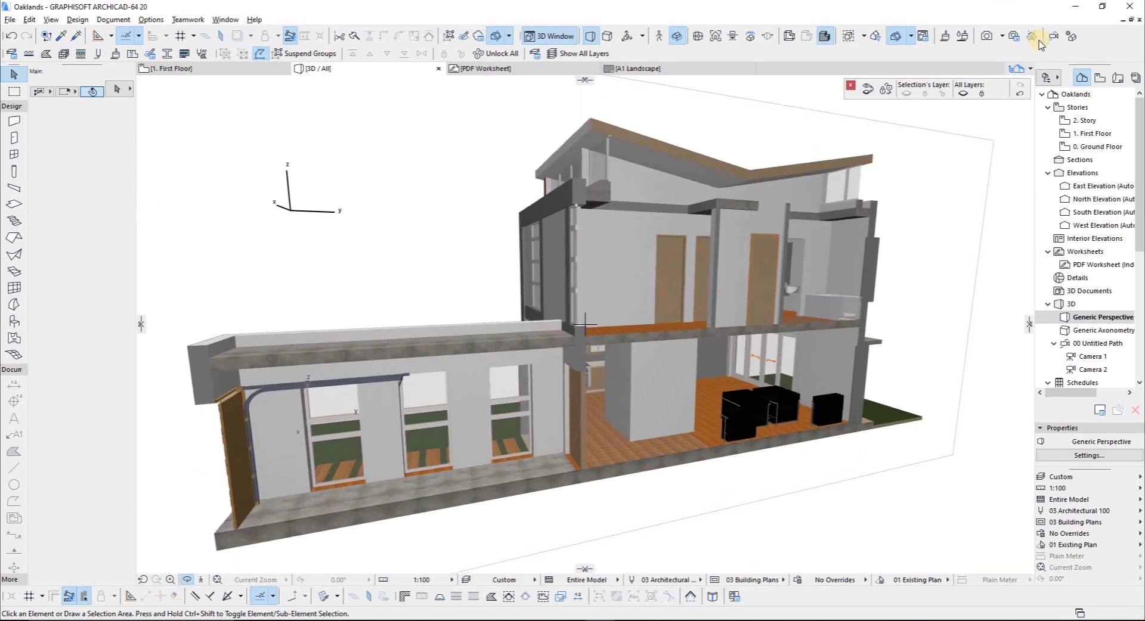
{"action": "left_click", "coordinate": [1014, 37]}
{"action": "left_click", "coordinate": [1030, 37]}
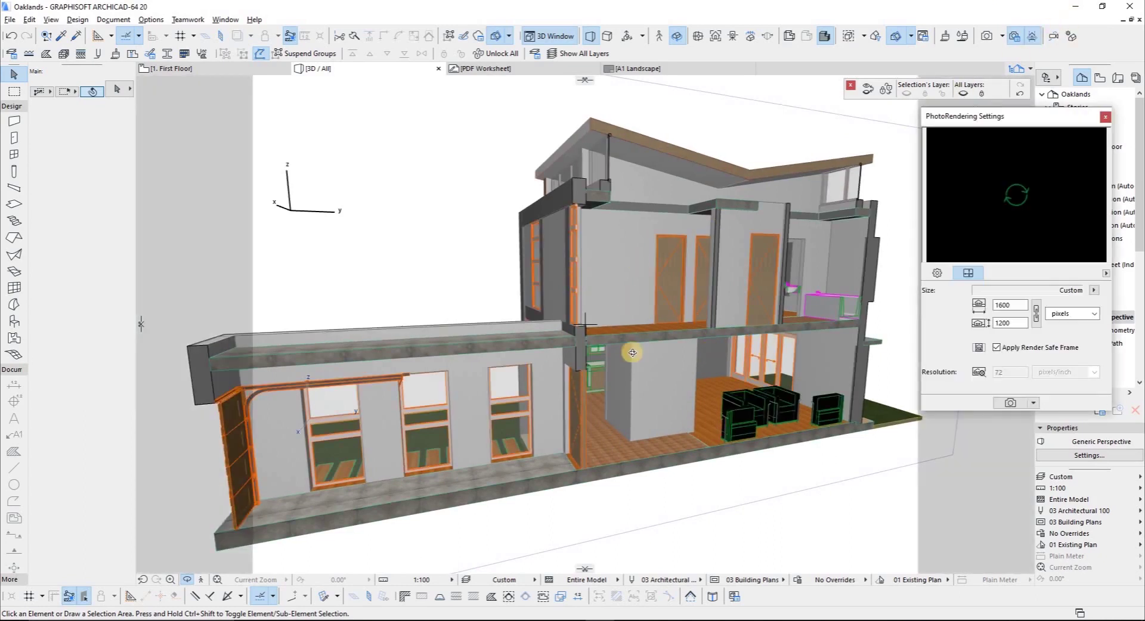
{"action": "mouse_move", "coordinate": [627, 335]}
{"action": "middle_mouse_down"}
{"action": "mouse_move", "coordinate": [648, 334]}
{"action": "mouse_move", "coordinate": [634, 336]}
{"action": "middle_mouse_up"}
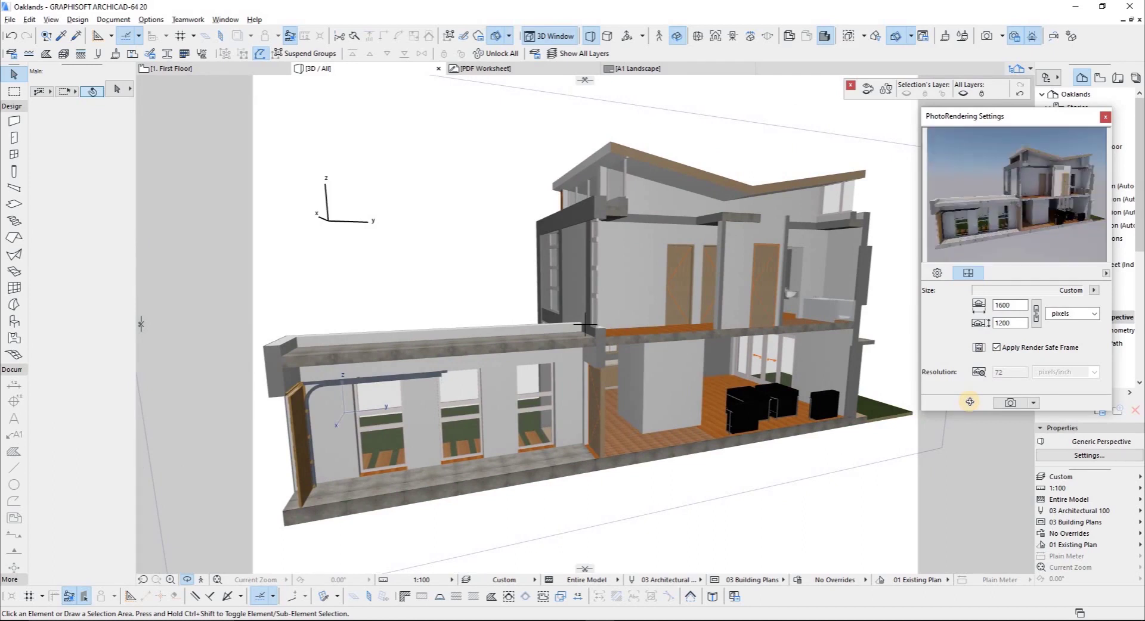
Step: Adjust the sun altitude in the perspective settings and render the sectioned house at 1600 x 1200 pixels
{"action": "left_click", "coordinate": [627, 36]}
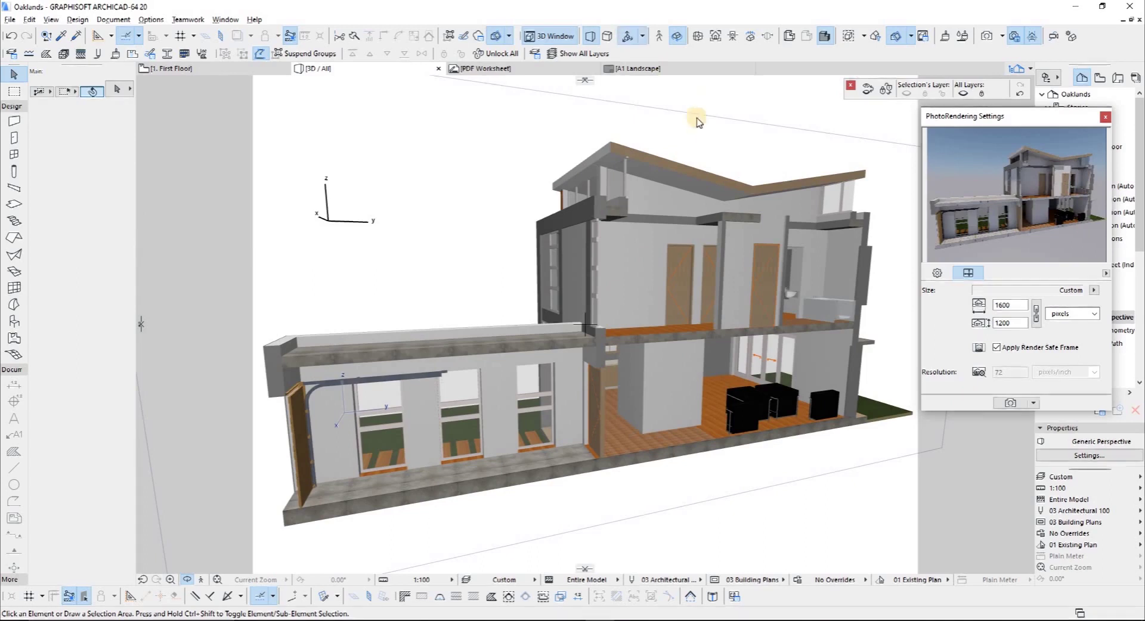
{"action": "left_click", "coordinate": [635, 268]}
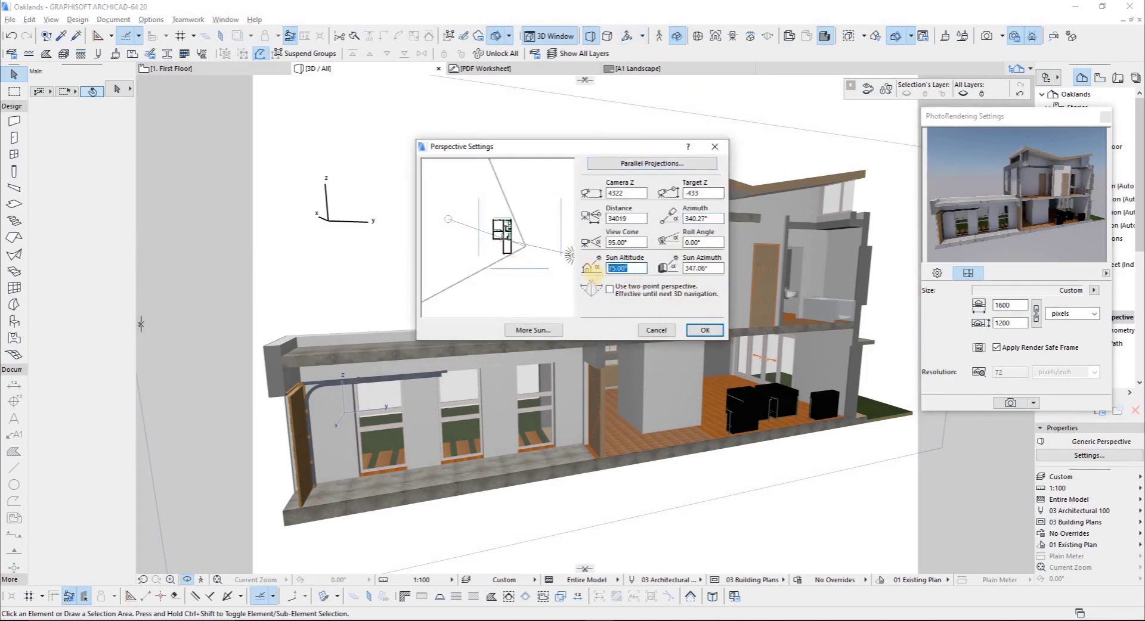
{"action": "left_click", "coordinate": [714, 331]}
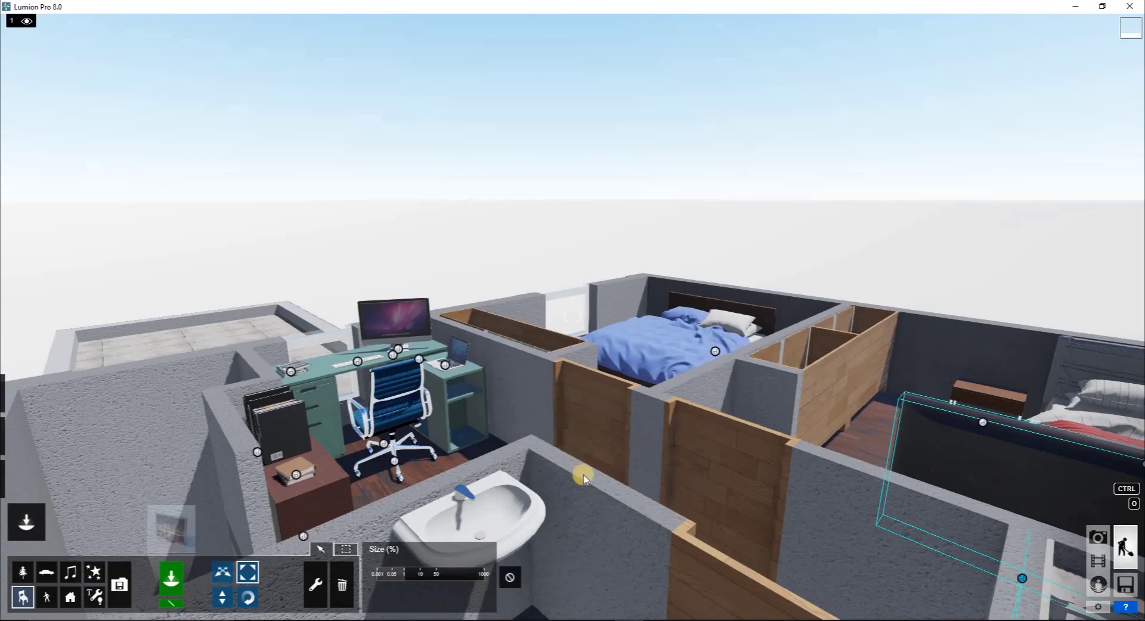
Step: Switch to Lumion, view the furnished upper floor from above, compare saved photos 2 and 3, and return to building with Photo 3's camera
{"action": "scroll", "coordinate": [582, 477], "scroll_direction": "down", "scroll_amount": 5}
{"action": "scroll", "coordinate": [582, 477], "scroll_direction": "up", "scroll_amount": 3}
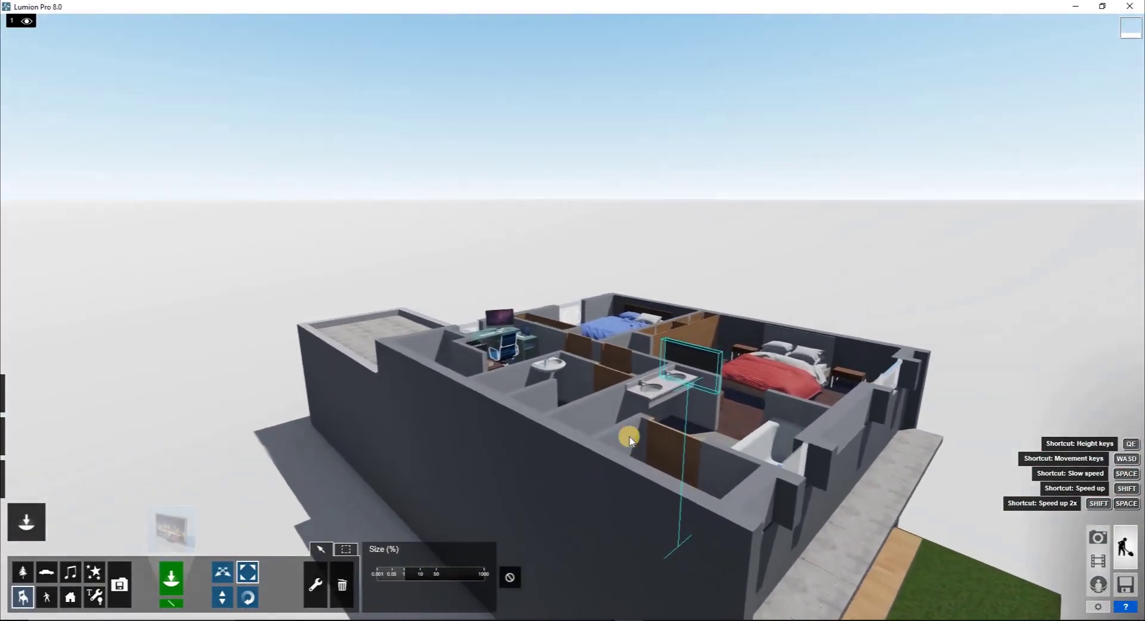
{"action": "right_click_drag", "start_coordinate": [623, 370], "coordinate": [623, 371]}
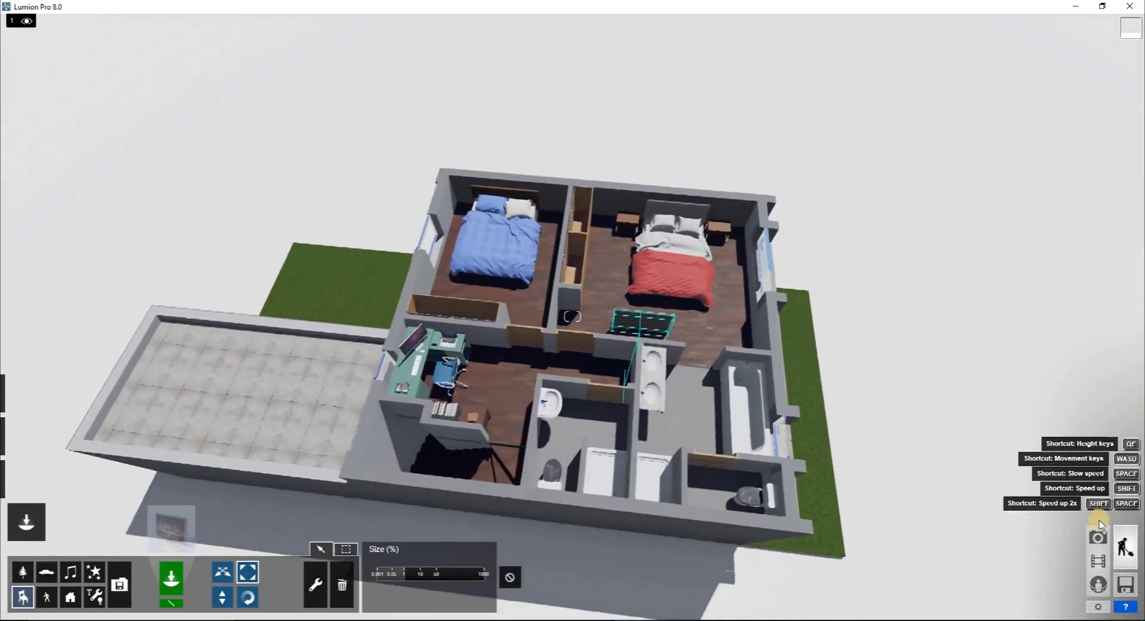
{"action": "left_click", "coordinate": [1099, 537]}
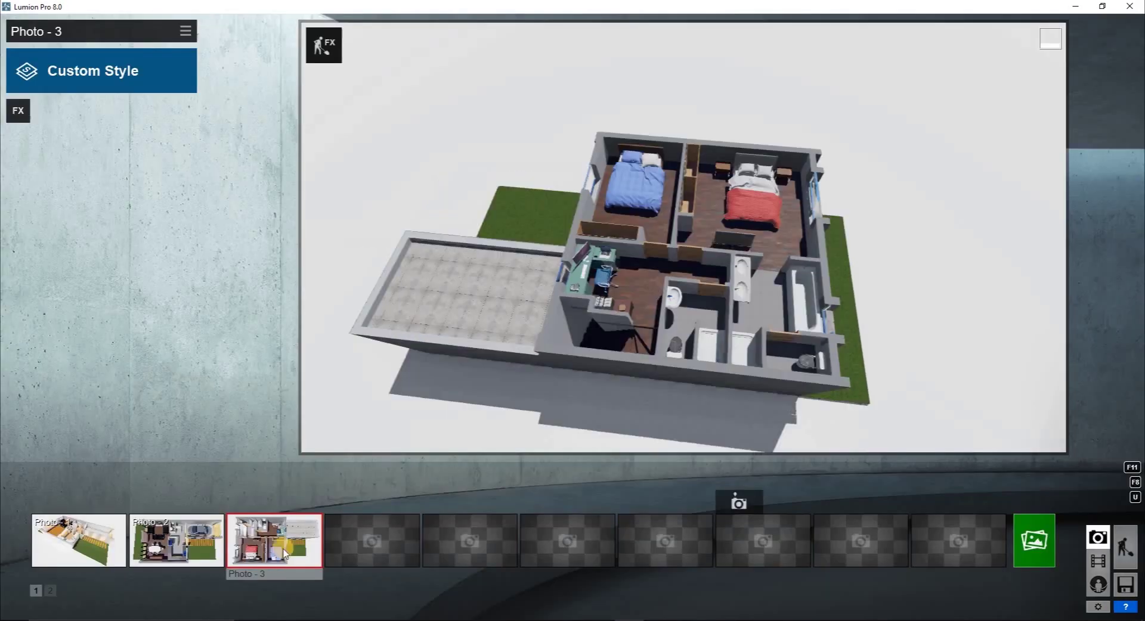
{"action": "left_click", "coordinate": [179, 543]}
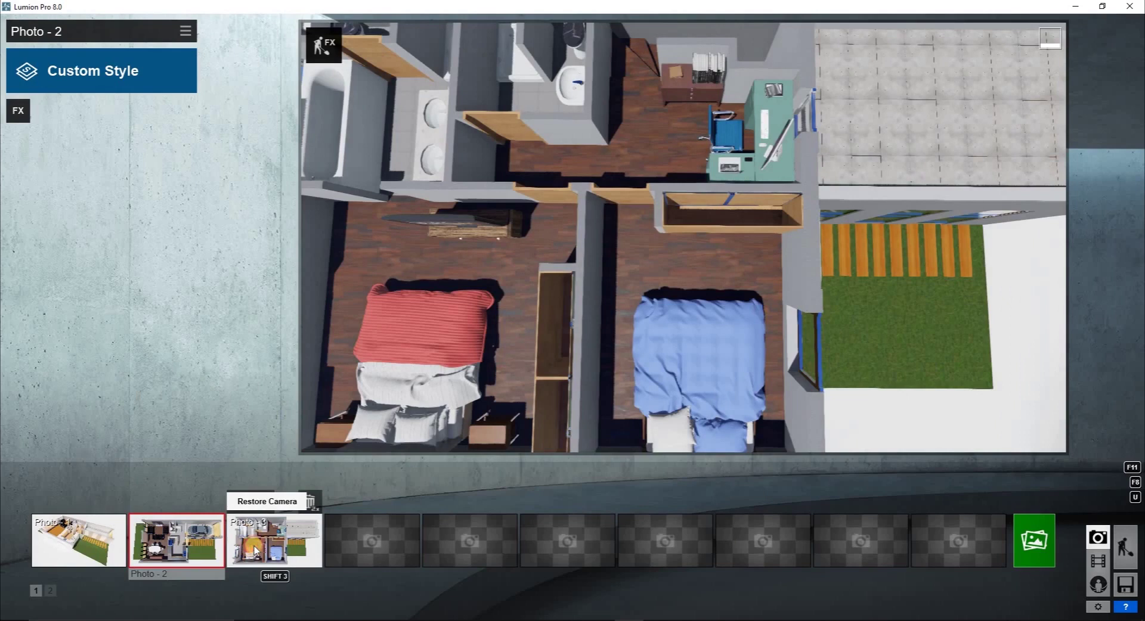
{"action": "left_click", "coordinate": [255, 549]}
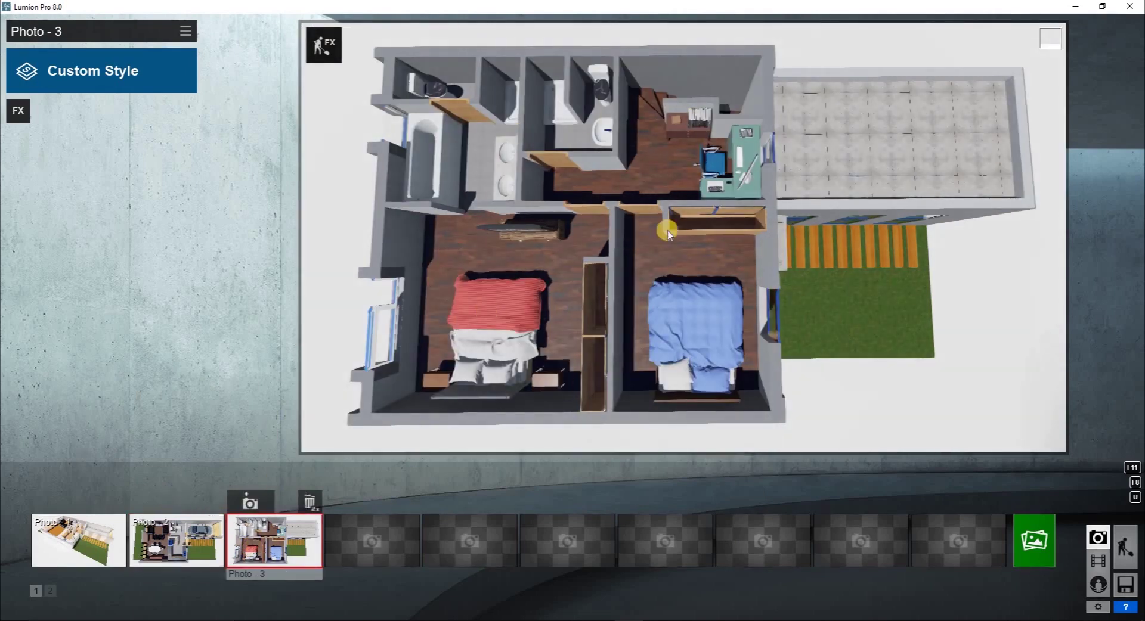
{"action": "left_click", "coordinate": [1124, 542]}
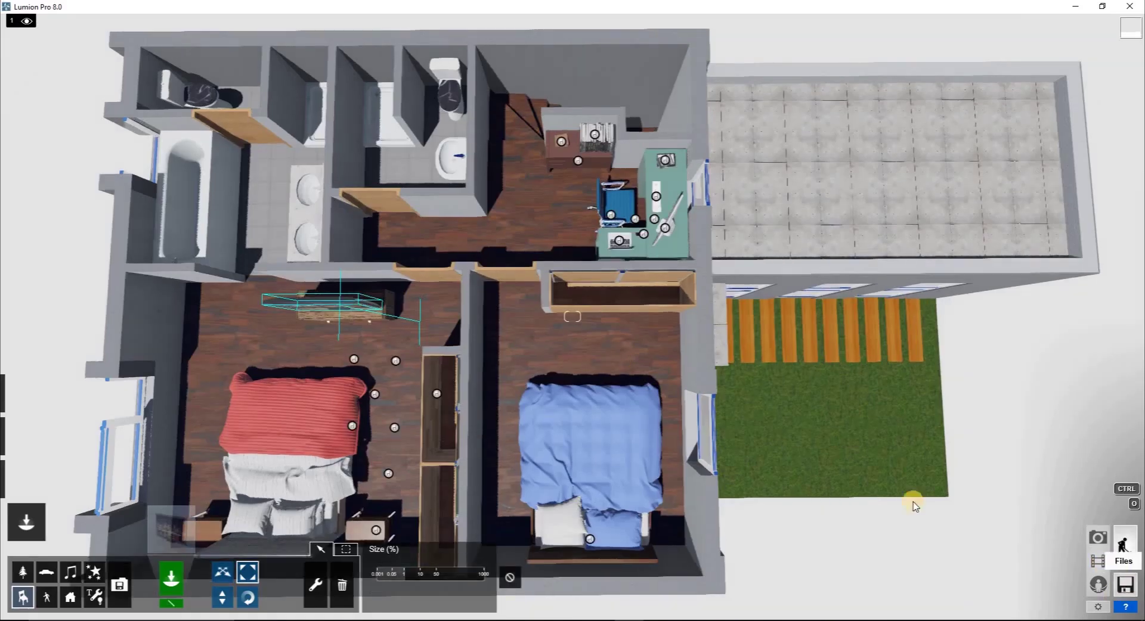
Step: Start a new Lumion scene from the White preset and look into the 19-11-21 Lumion Render folder
{"action": "left_click", "coordinate": [1125, 585]}
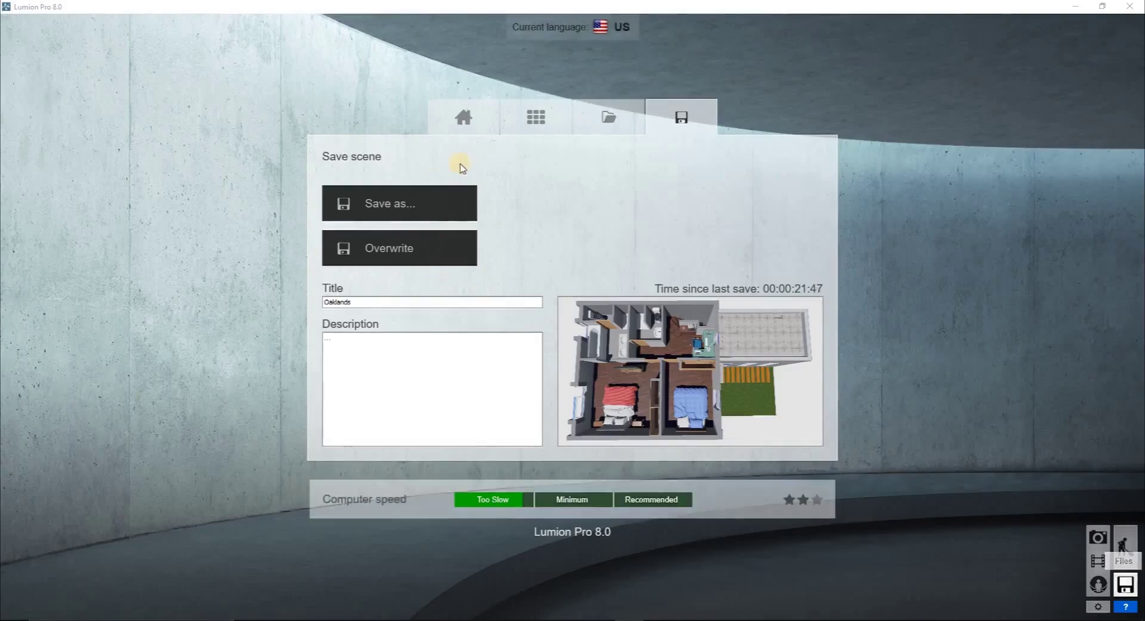
{"action": "left_click", "coordinate": [606, 116]}
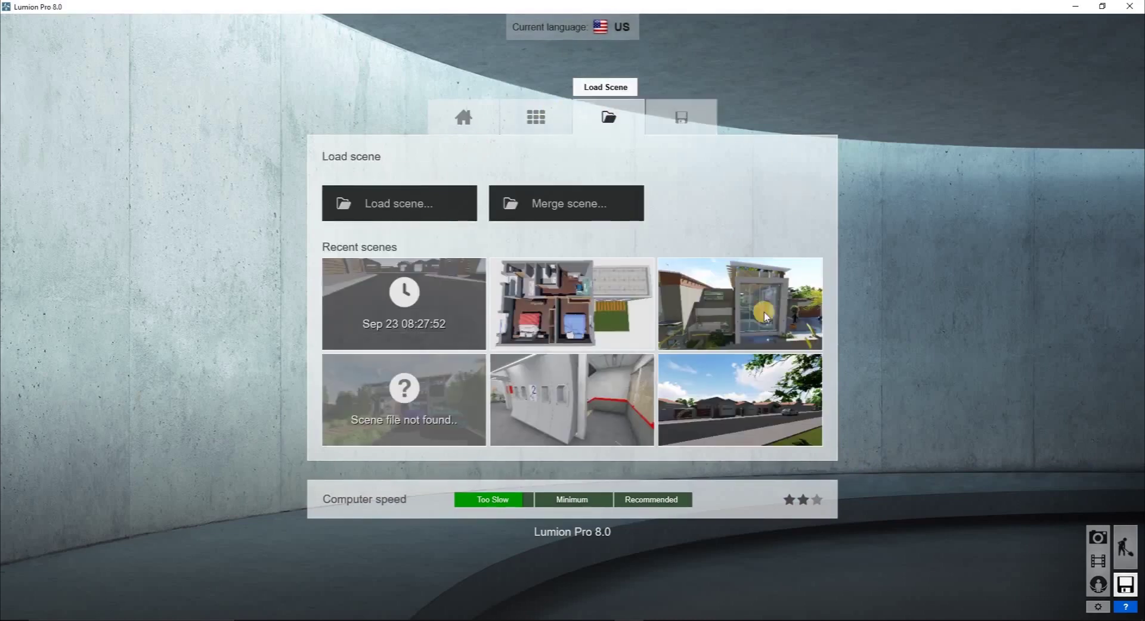
{"action": "left_click", "coordinate": [457, 120]}
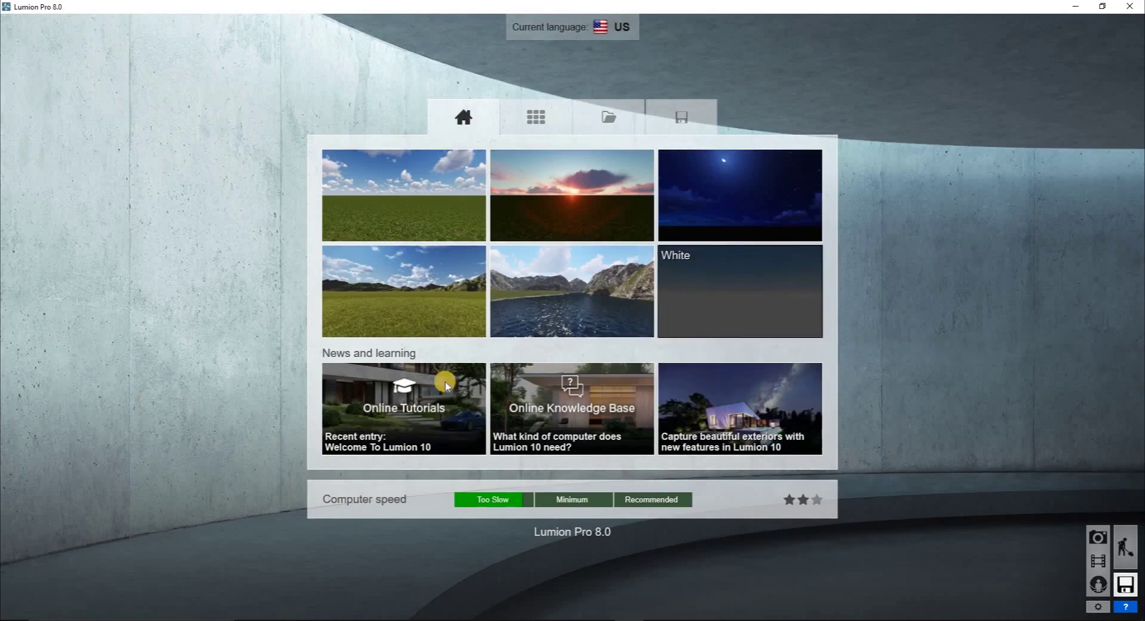
{"action": "left_click", "coordinate": [756, 287]}
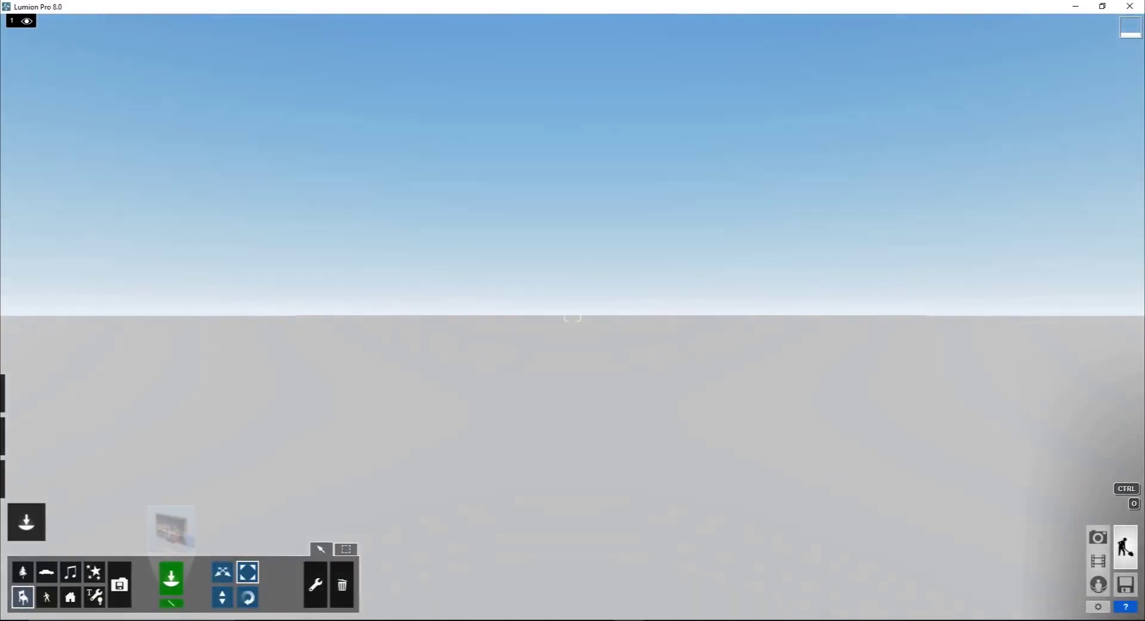
{"action": "key", "text": "alt+Tab"}
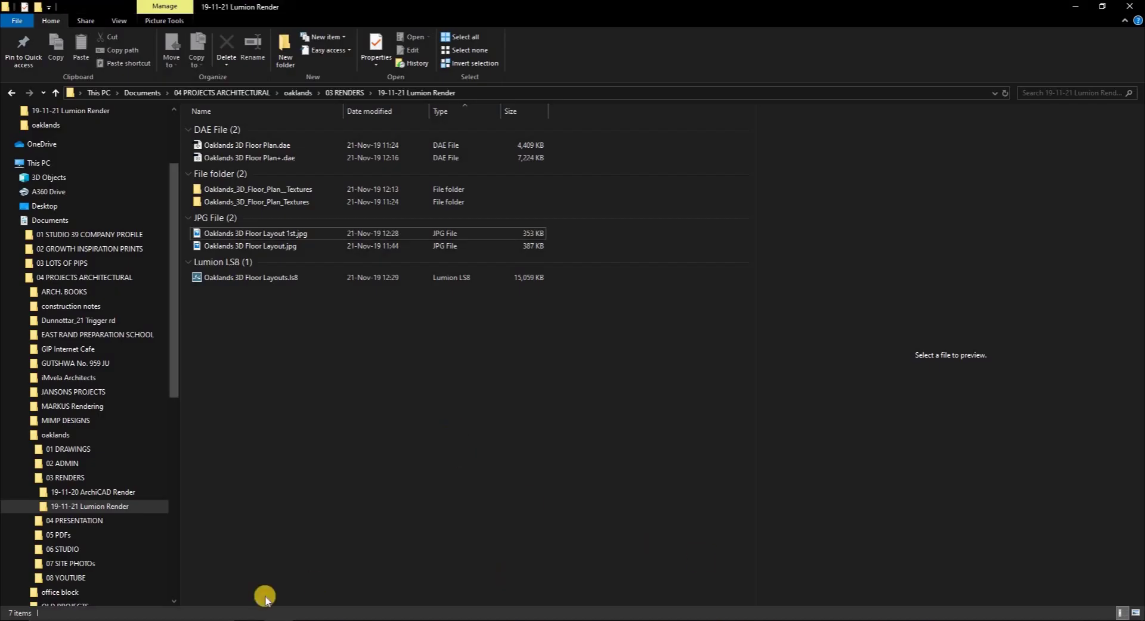
{"action": "key", "text": "alt+Tab"}
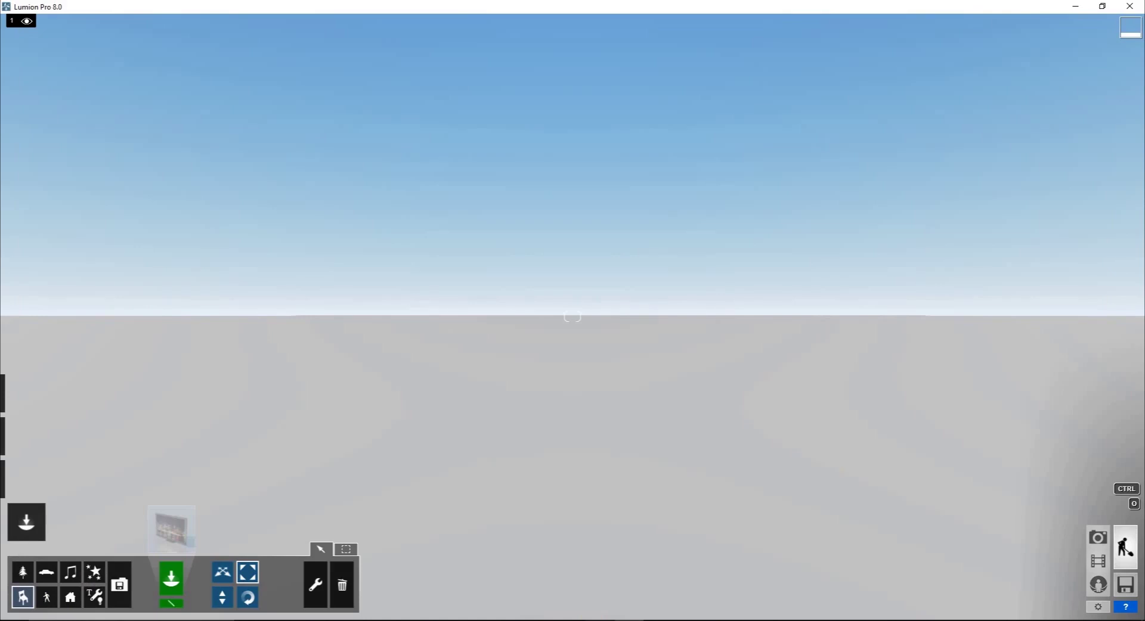
Step: Switch back to ArchiCAD and begin saving the rendered section picture in the 19-11-20 ArchiCAD Render folder
{"action": "key", "text": "alt+Tab"}
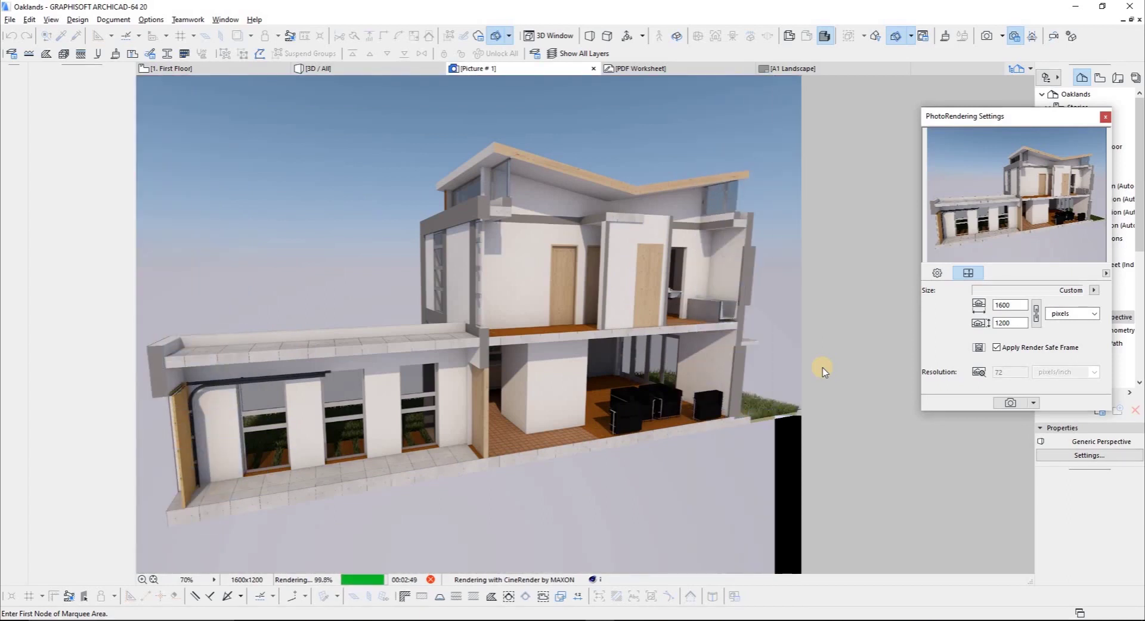
{"action": "key", "text": "ctrl+s"}
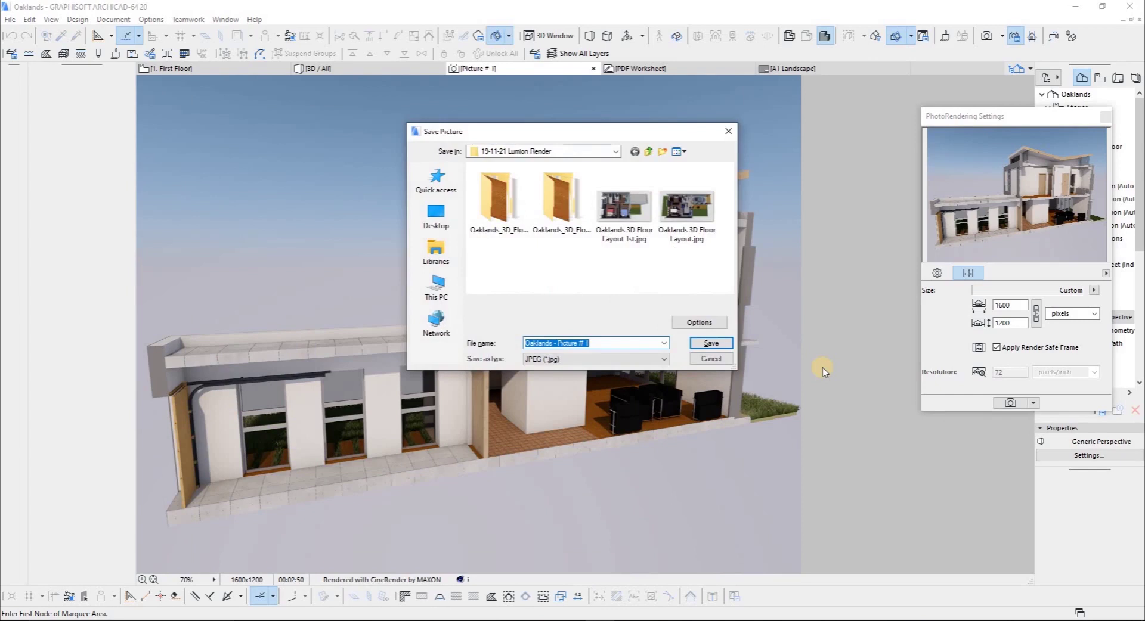
{"action": "left_click", "coordinate": [647, 152]}
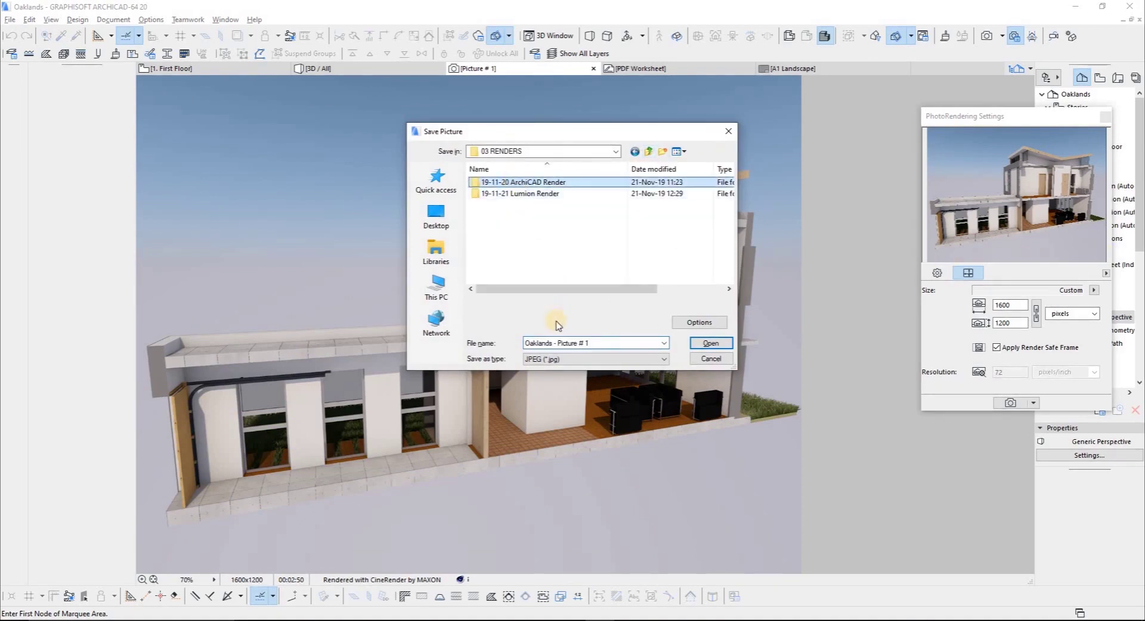
{"action": "key", "text": "Return"}
Step: Save the rendering as the JPEG file "Oaklands - Picture # 4" and close the picture
{"action": "left_click", "coordinate": [632, 343]}
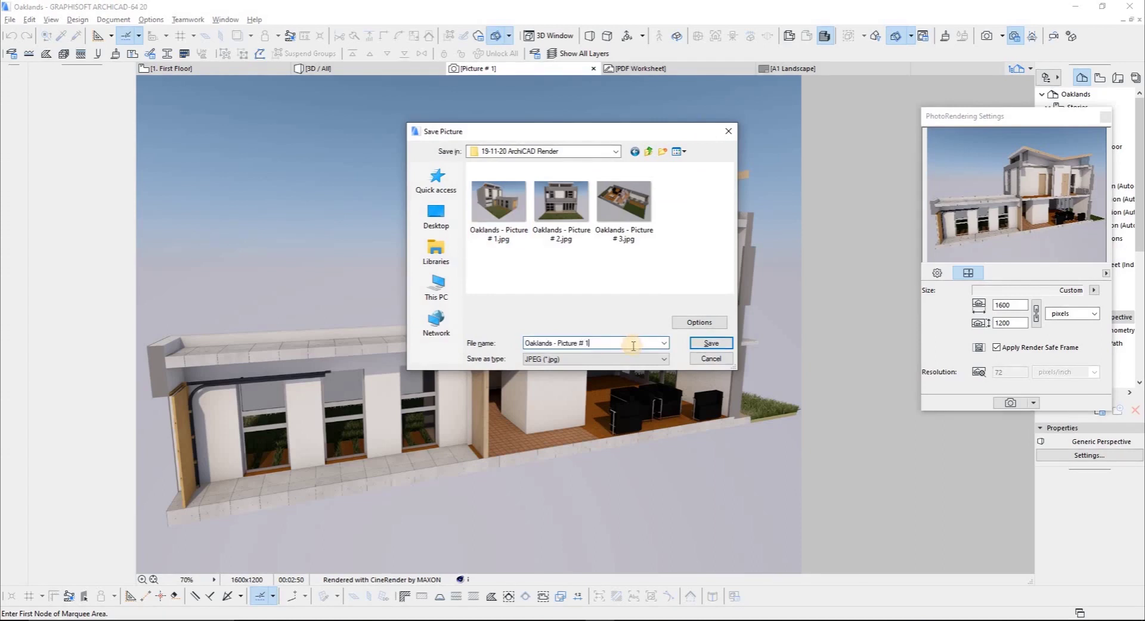
{"action": "key", "text": "BackSpace"}
{"action": "type", "text": "2"}
{"action": "left_click", "coordinate": [724, 346]}
{"action": "left_click", "coordinate": [651, 321]}
{"action": "key", "text": "Left"}
{"action": "key", "text": "Left"}
{"action": "key", "text": "Left"}
{"action": "key", "text": "Left"}
{"action": "key", "text": "Left"}
{"action": "left_click", "coordinate": [711, 344]}
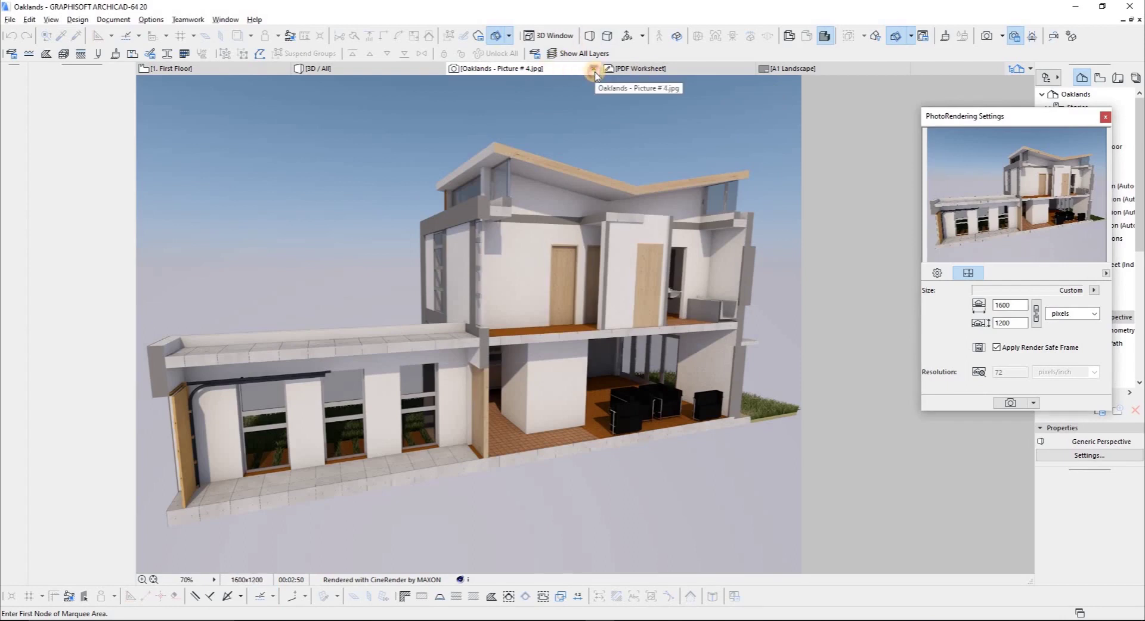
{"action": "left_click", "coordinate": [593, 70]}
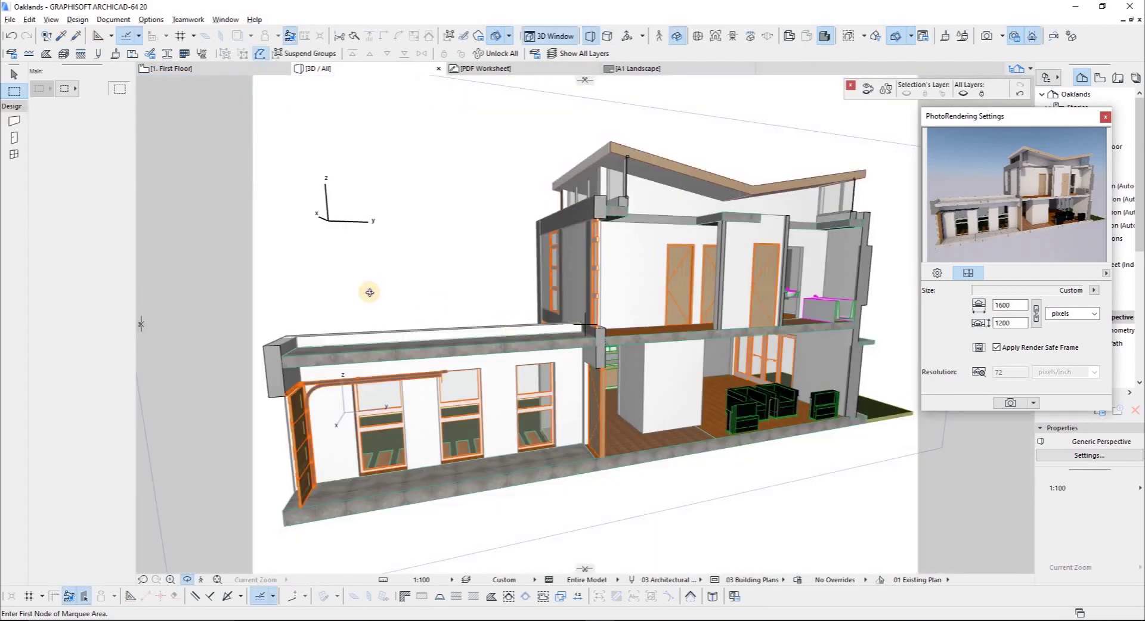
Step: Open the Ground Floor plan and switch the Marquee tool to its all-stories mode
{"action": "key", "text": "F2"}
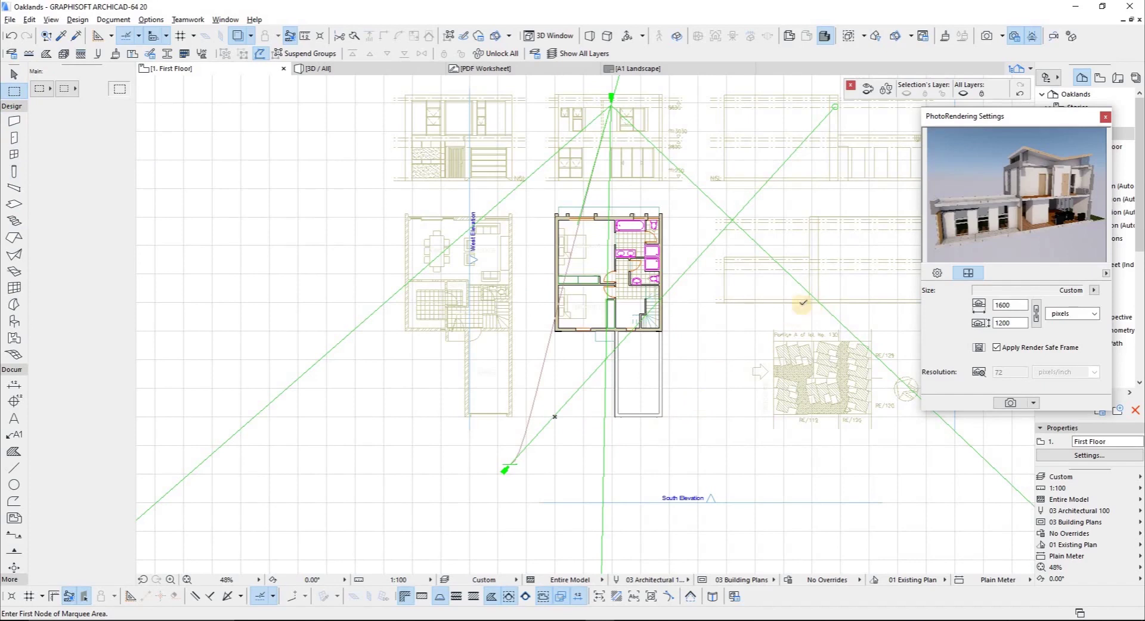
{"action": "key", "text": "ctrl+Down"}
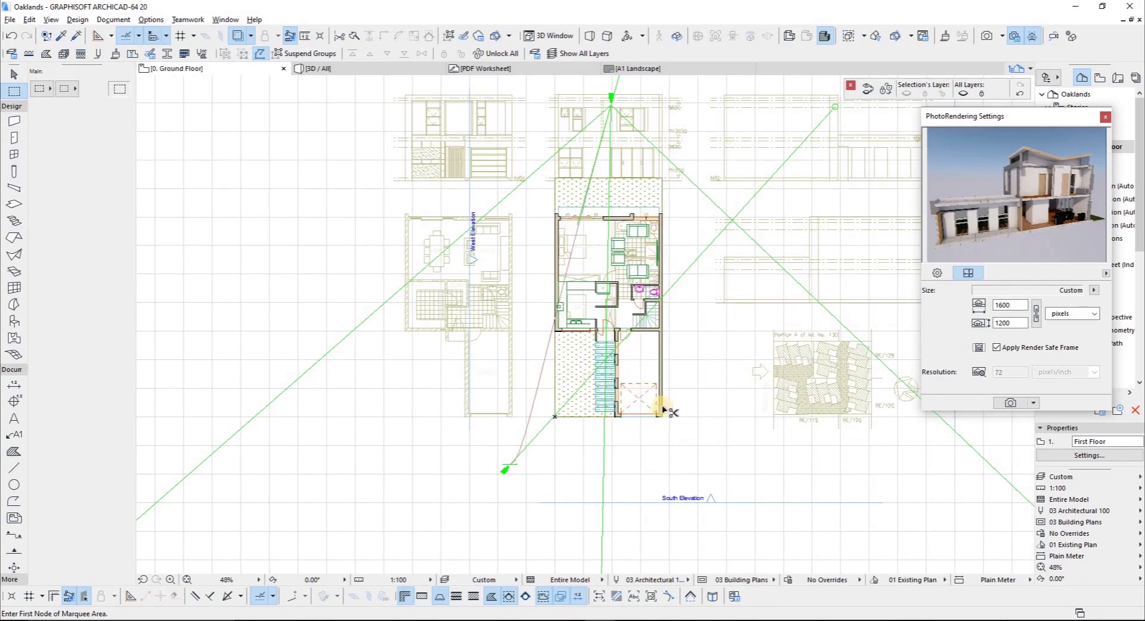
{"action": "scroll", "coordinate": [594, 403], "scroll_direction": "up", "scroll_amount": 3}
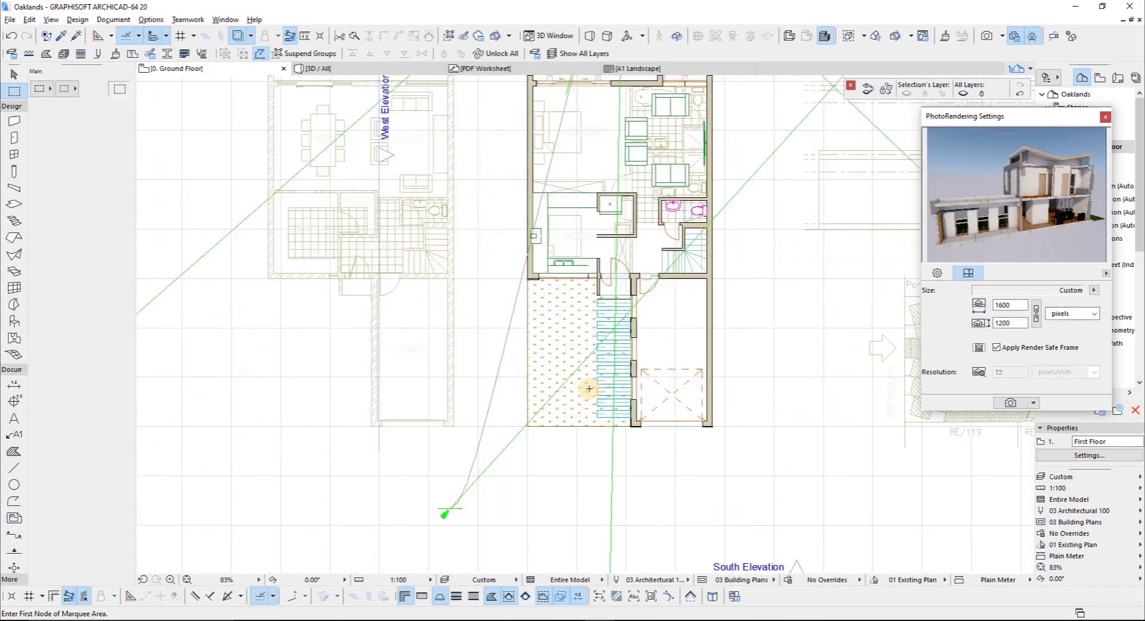
{"action": "scroll", "coordinate": [588, 389], "scroll_direction": "down", "scroll_amount": 2}
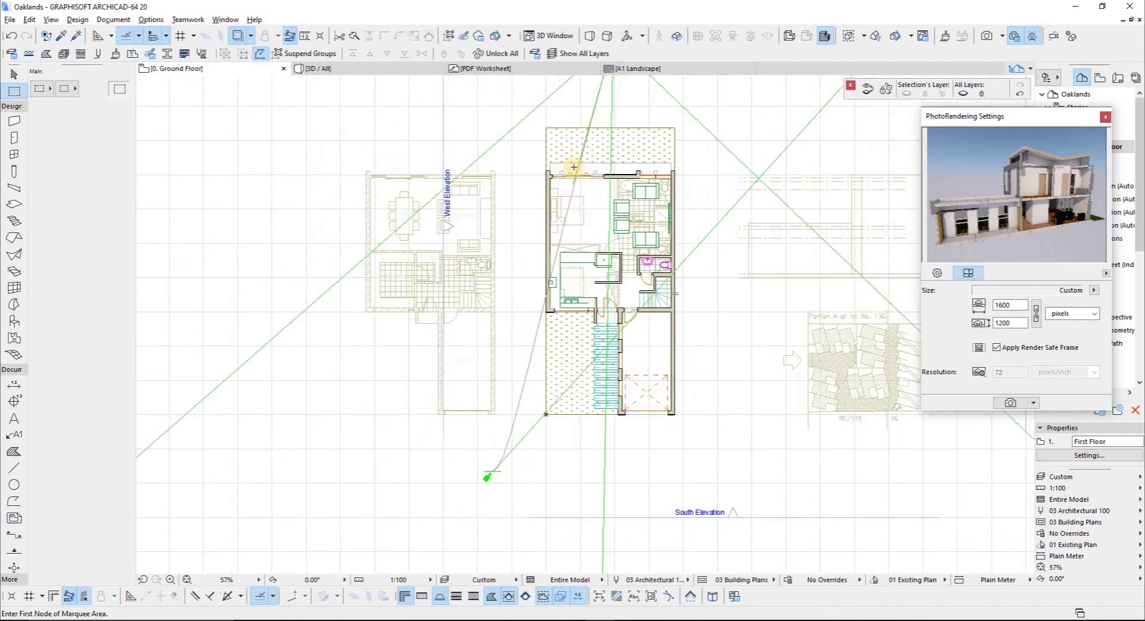
{"action": "scroll", "coordinate": [574, 166], "scroll_direction": "up", "scroll_amount": 4}
{"action": "scroll", "coordinate": [603, 252], "scroll_direction": "down", "scroll_amount": 1}
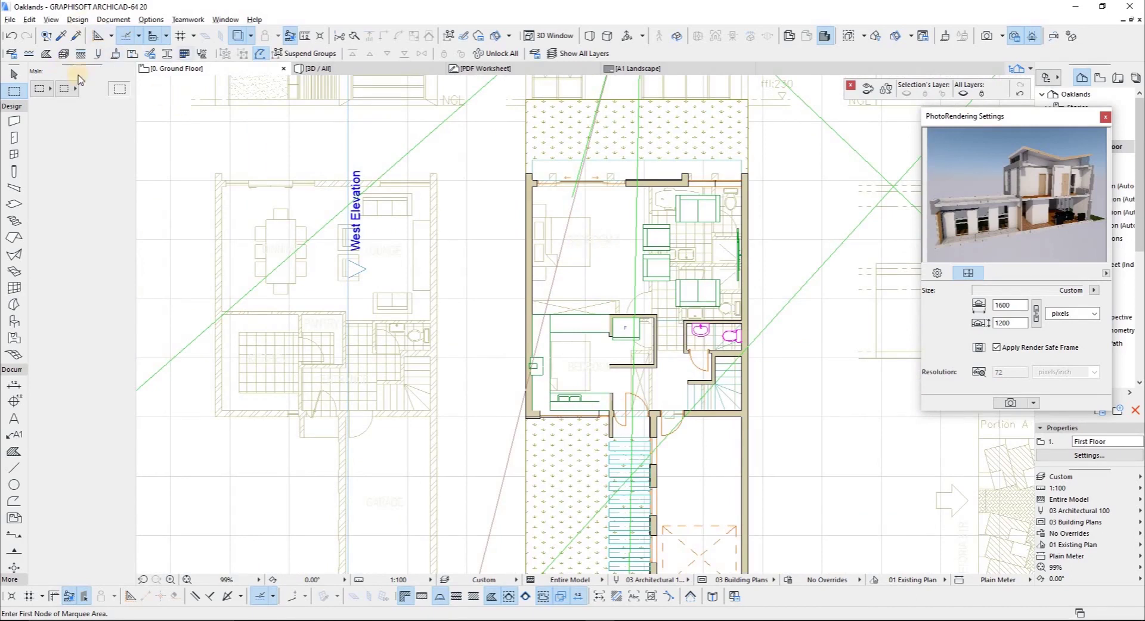
{"action": "left_click", "coordinate": [70, 85]}
{"action": "left_click", "coordinate": [49, 90]}
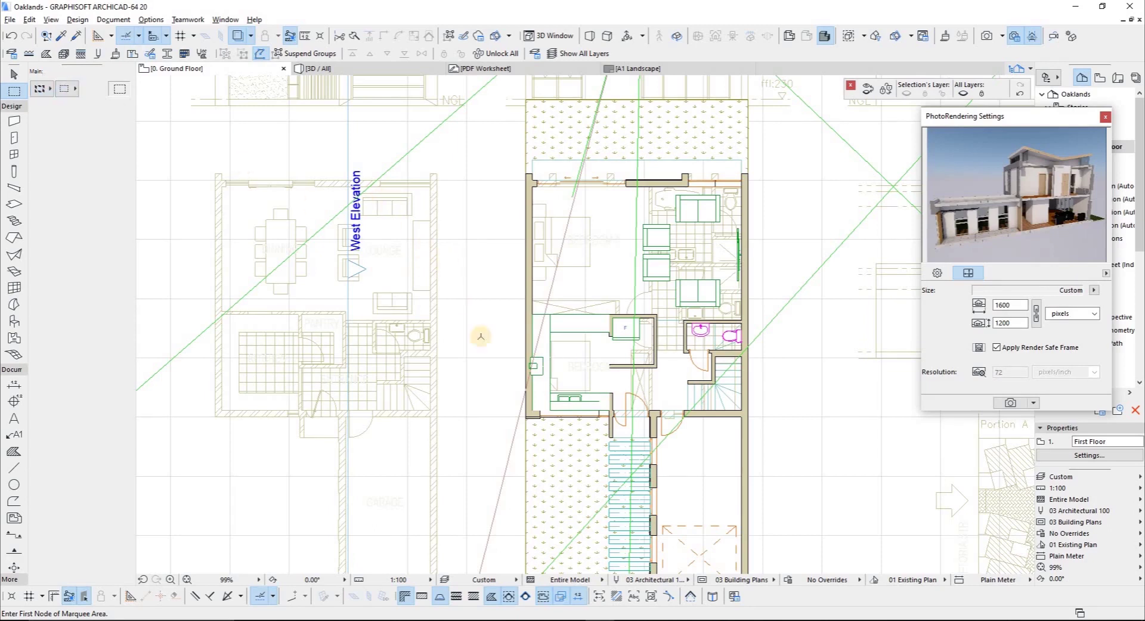
Step: Draw a marquee of about 5.3 by 17.2 m around the plan's eastern part, including the garage, and show it in 3D
{"action": "scroll", "coordinate": [481, 336], "scroll_direction": "down", "scroll_amount": 2}
{"action": "scroll", "coordinate": [513, 417], "scroll_direction": "up", "scroll_amount": 3}
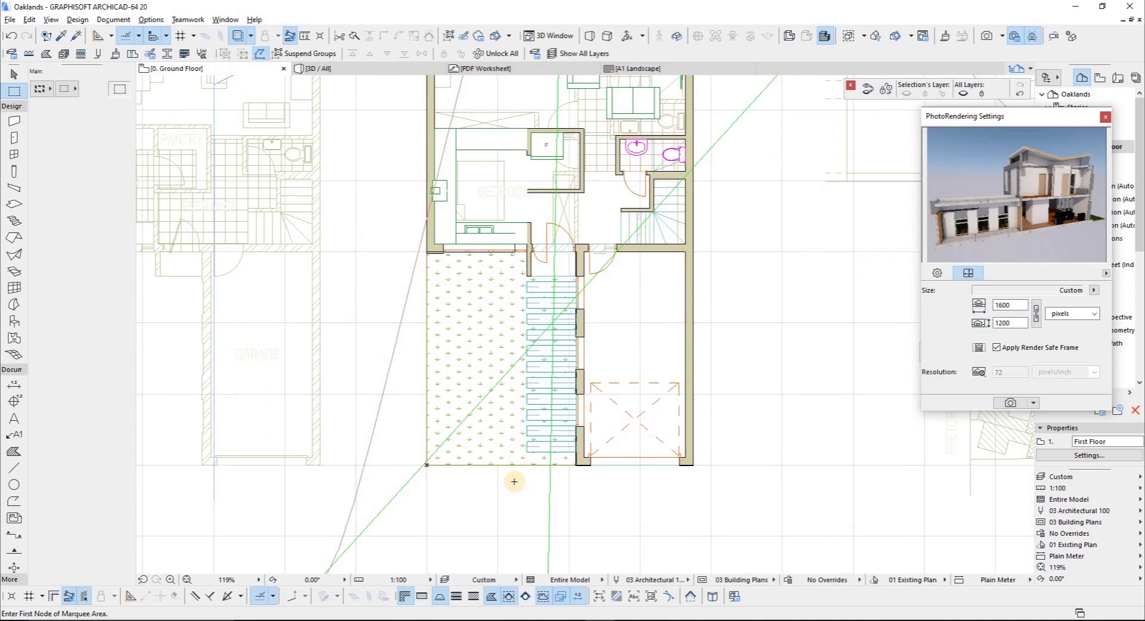
{"action": "left_click", "coordinate": [763, 199]}
{"action": "key", "text": "Escape"}
{"action": "left_click", "coordinate": [518, 475]}
{"action": "scroll", "coordinate": [781, 162], "scroll_direction": "down", "scroll_amount": 3}
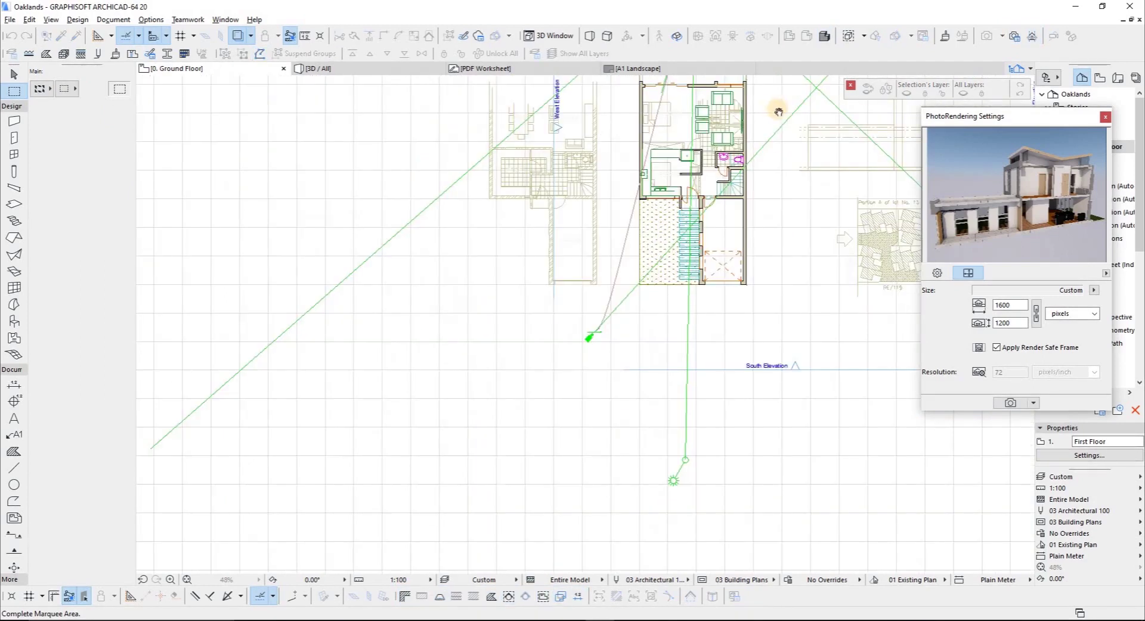
{"action": "scroll", "coordinate": [685, 225], "scroll_direction": "up", "scroll_amount": 4}
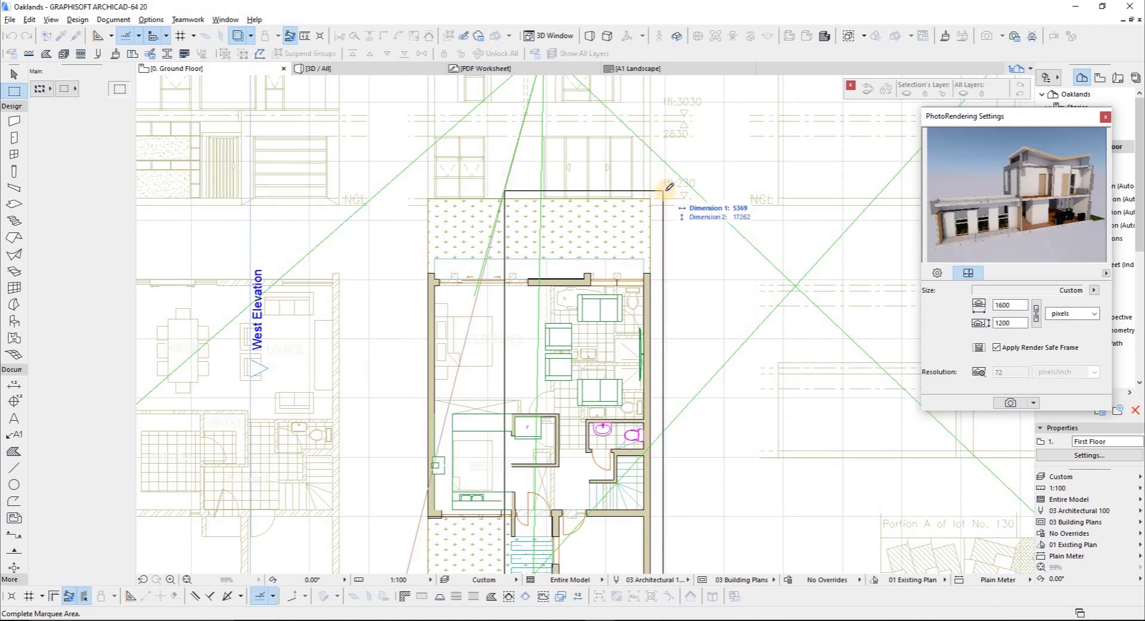
{"action": "scroll", "coordinate": [669, 182], "scroll_direction": "down", "scroll_amount": 3}
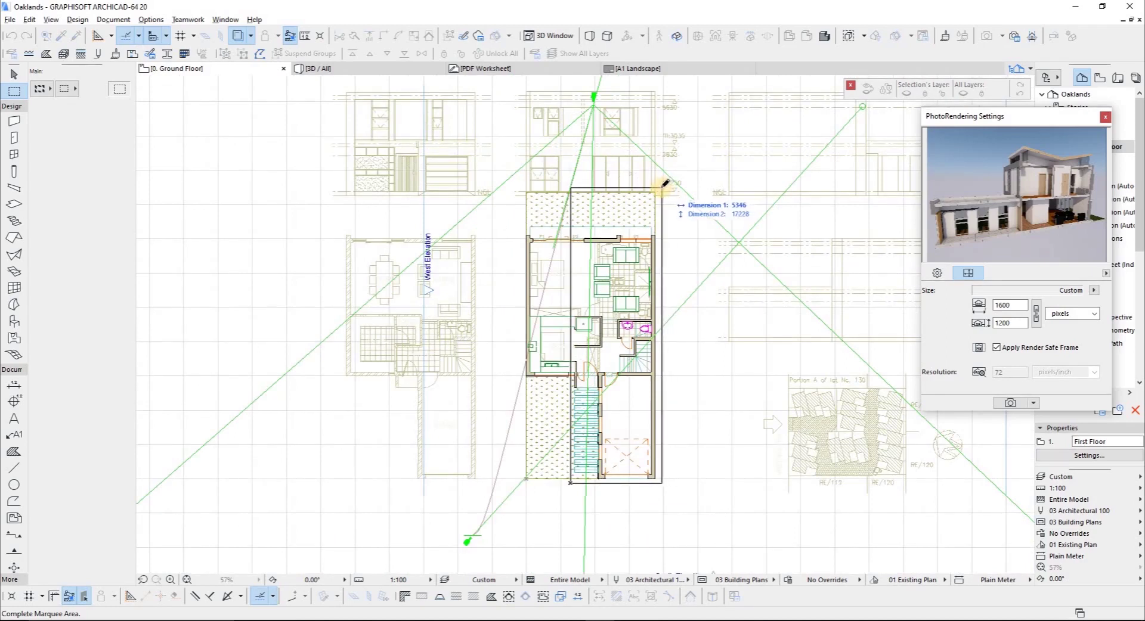
{"action": "left_click", "coordinate": [660, 185]}
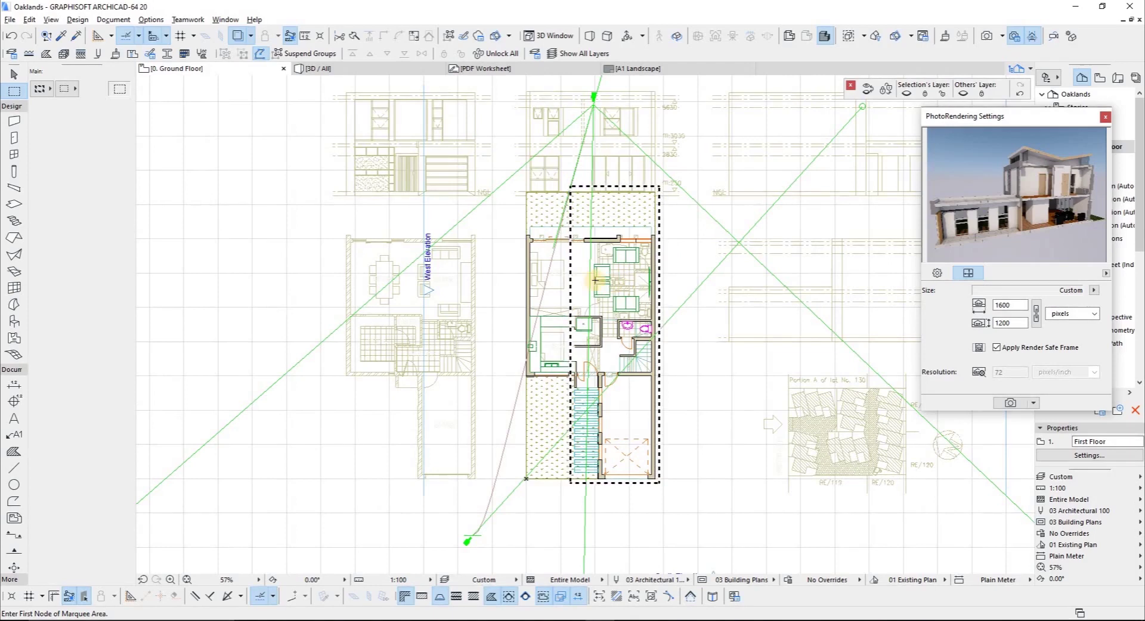
{"action": "right_click", "coordinate": [600, 284]}
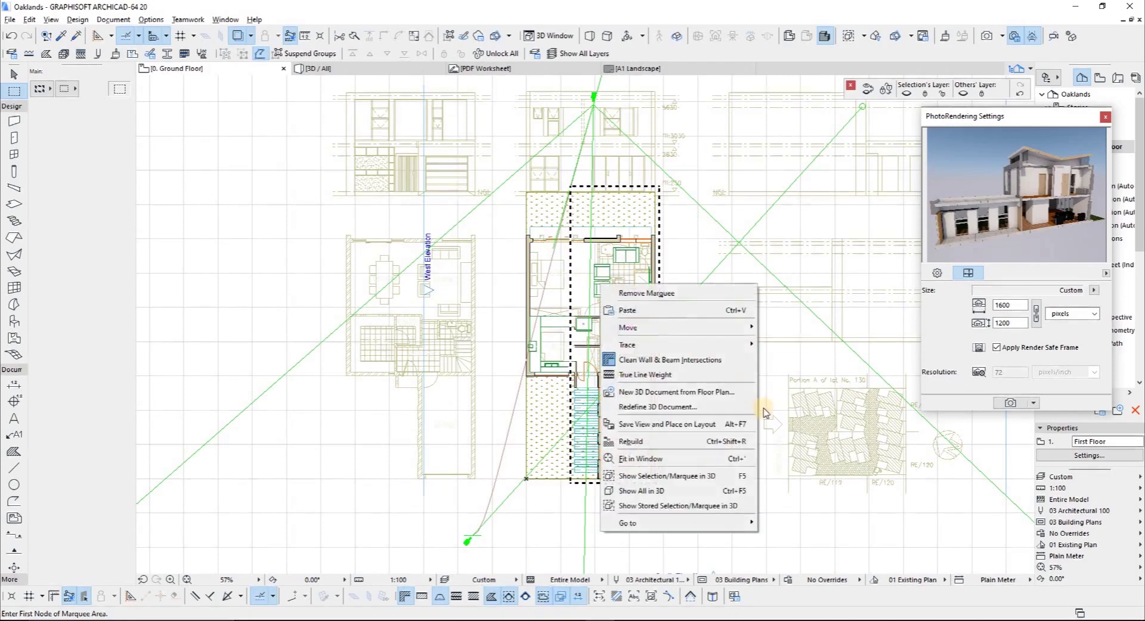
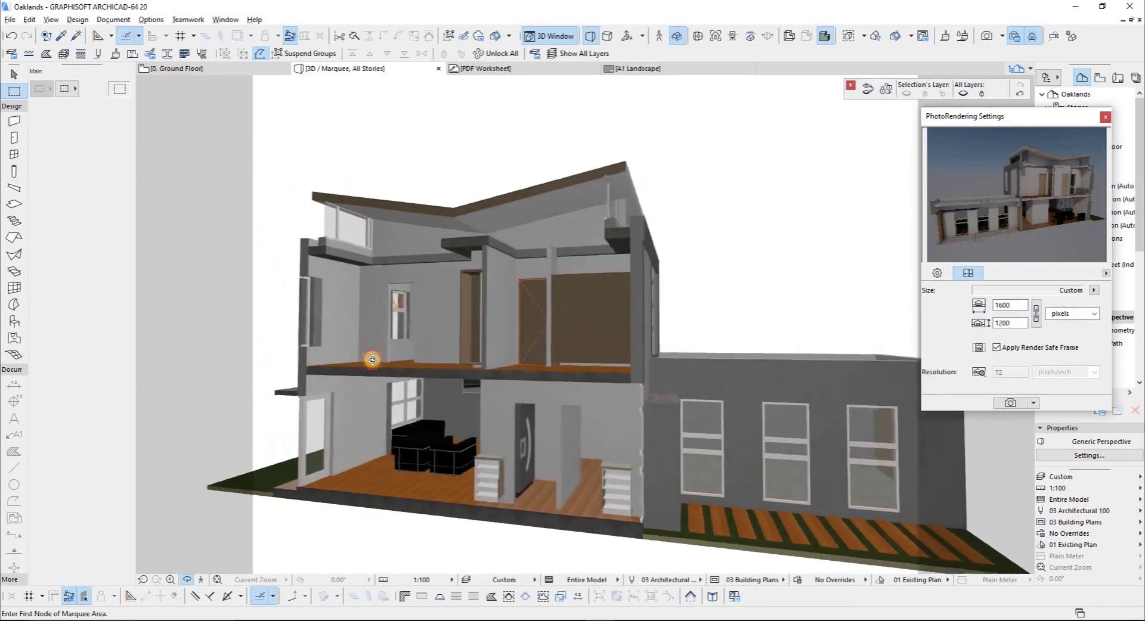
Step: Lower the two kitchen base cabinets in the cut model by setting their bottom elevation to 0
{"action": "scroll", "coordinate": [464, 481], "scroll_direction": "up", "scroll_amount": 5}
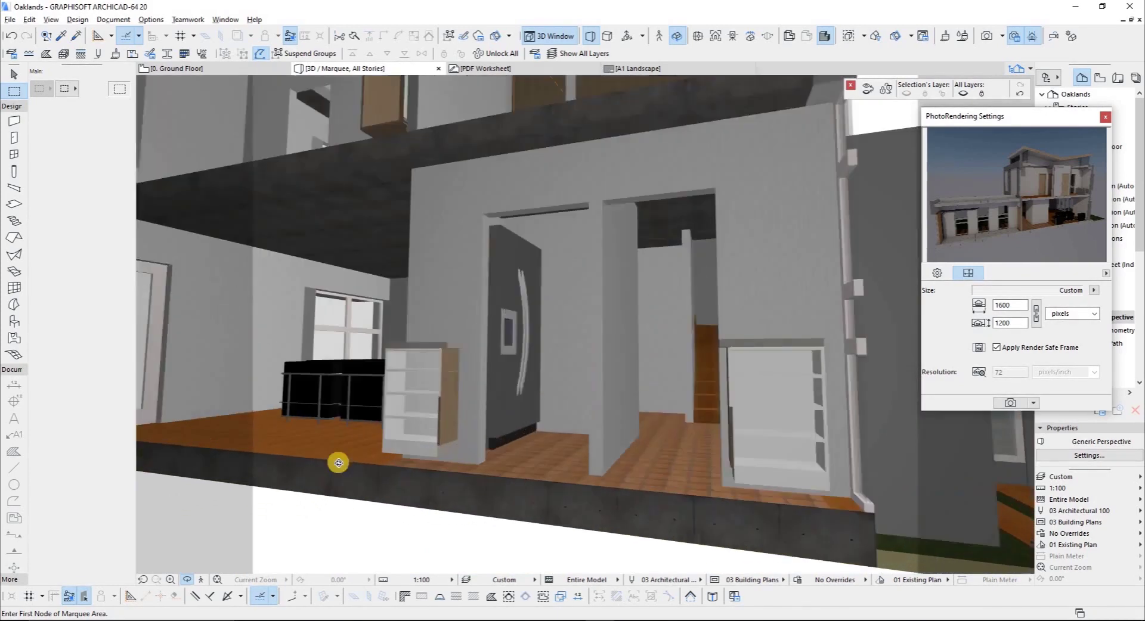
{"action": "scroll", "coordinate": [751, 449], "scroll_direction": "up", "scroll_amount": 1}
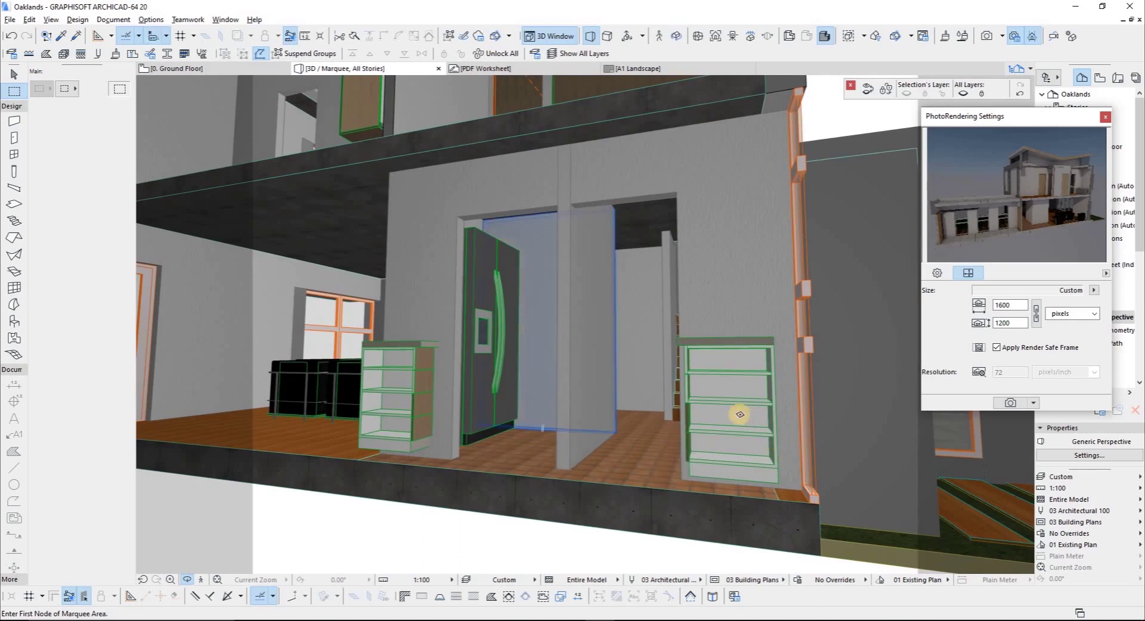
{"action": "left_click", "coordinate": [742, 475]}
{"action": "left_click", "coordinate": [388, 398], "text": "shift"}
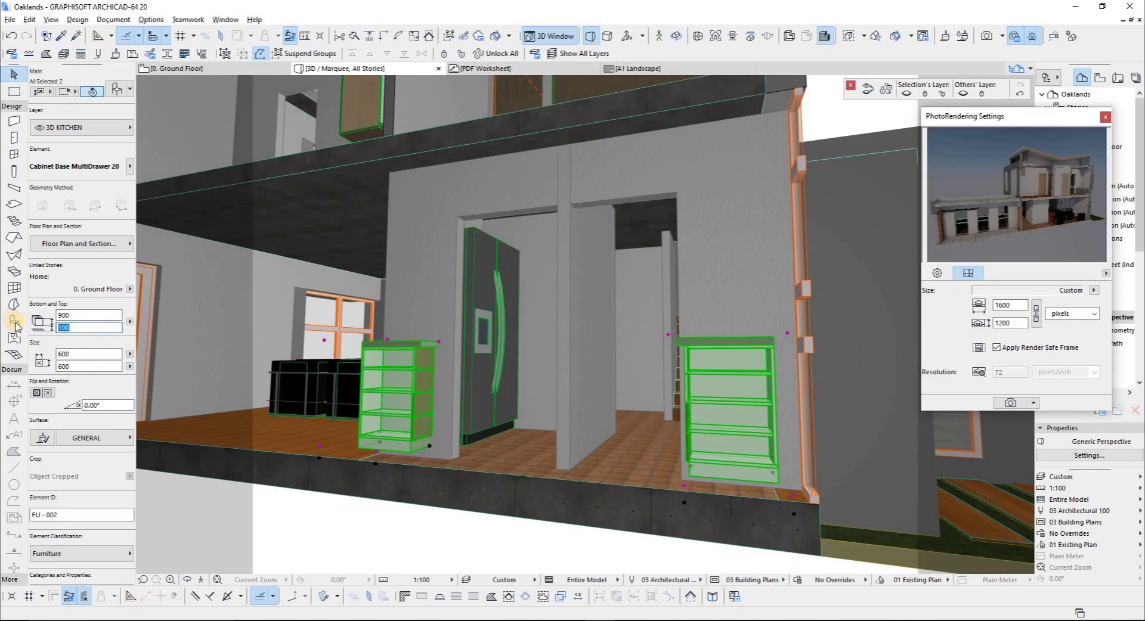
{"action": "key", "text": "Return"}
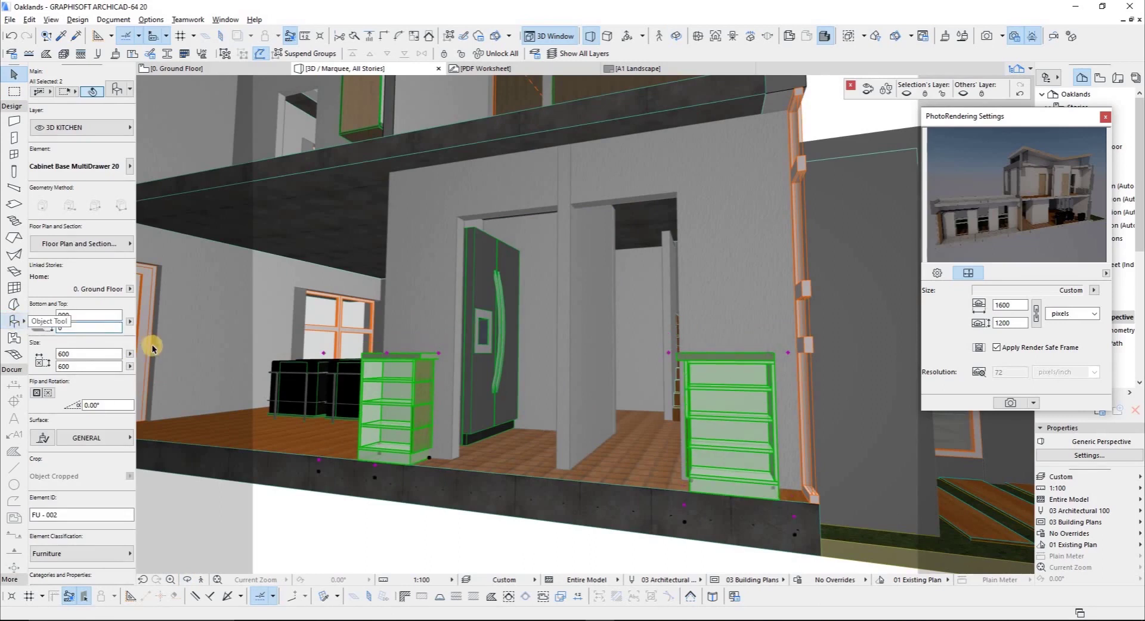
{"action": "key", "text": "Escape"}
Step: Examine the marquee-cut house from the garage side and refresh the rendering preview to check its lighting
{"action": "scroll", "coordinate": [453, 500], "scroll_direction": "down", "scroll_amount": 10}
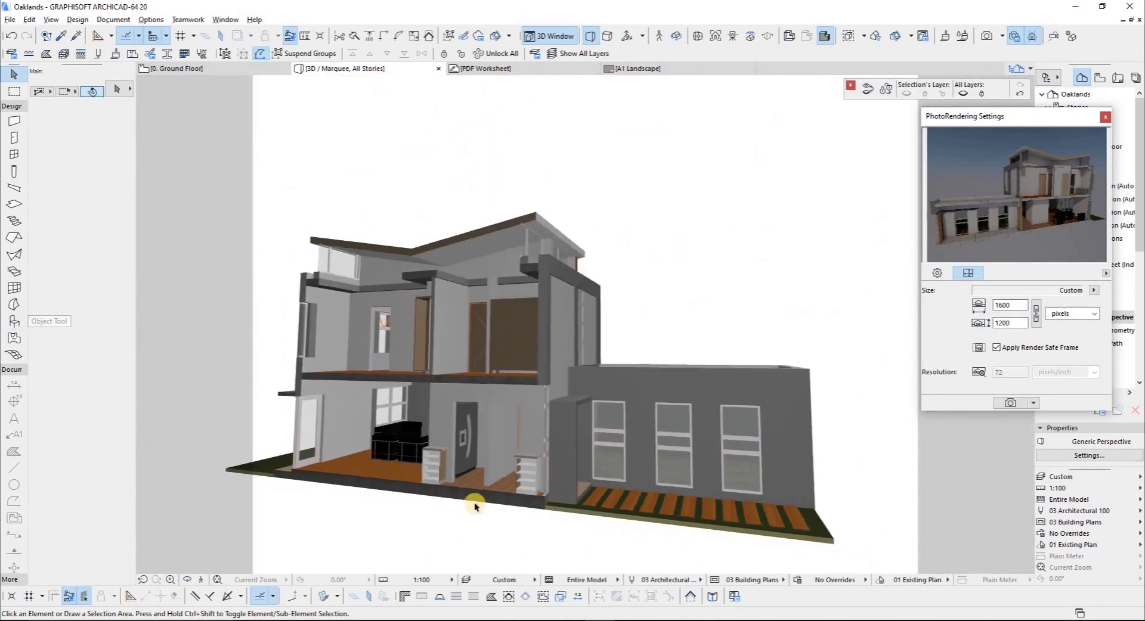
{"action": "scroll", "coordinate": [519, 417], "scroll_direction": "up", "scroll_amount": 5}
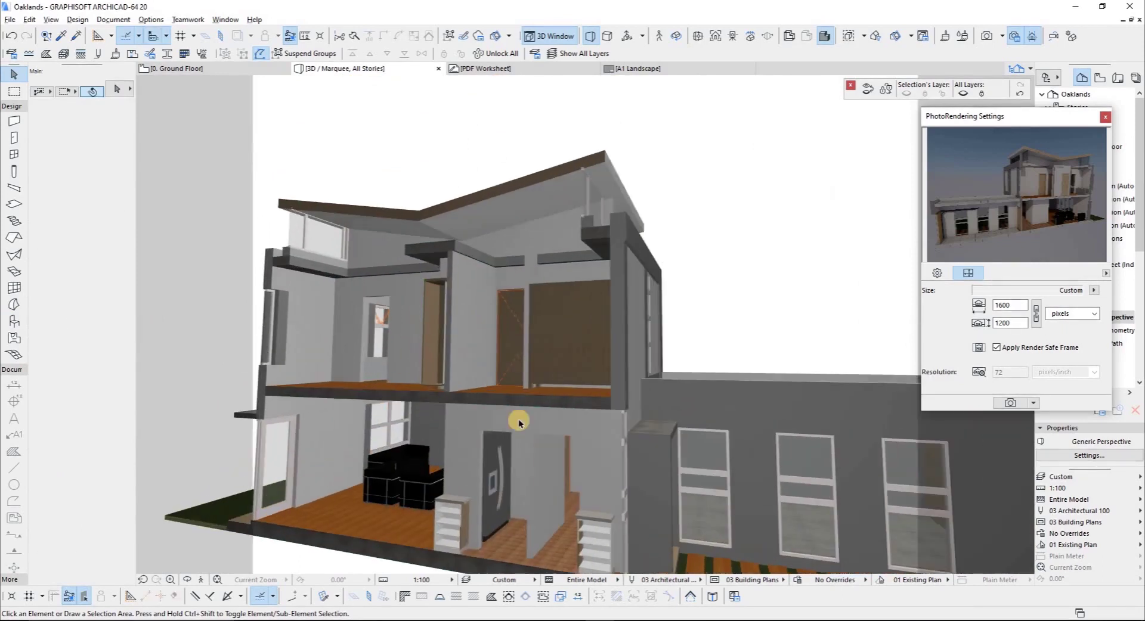
{"action": "middle_click_drag", "start_coordinate": [426, 391], "coordinate": [631, 411], "text": "shift"}
{"action": "scroll", "coordinate": [367, 416], "scroll_direction": "down", "scroll_amount": 5}
{"action": "scroll", "coordinate": [503, 440], "scroll_direction": "down", "scroll_amount": 2}
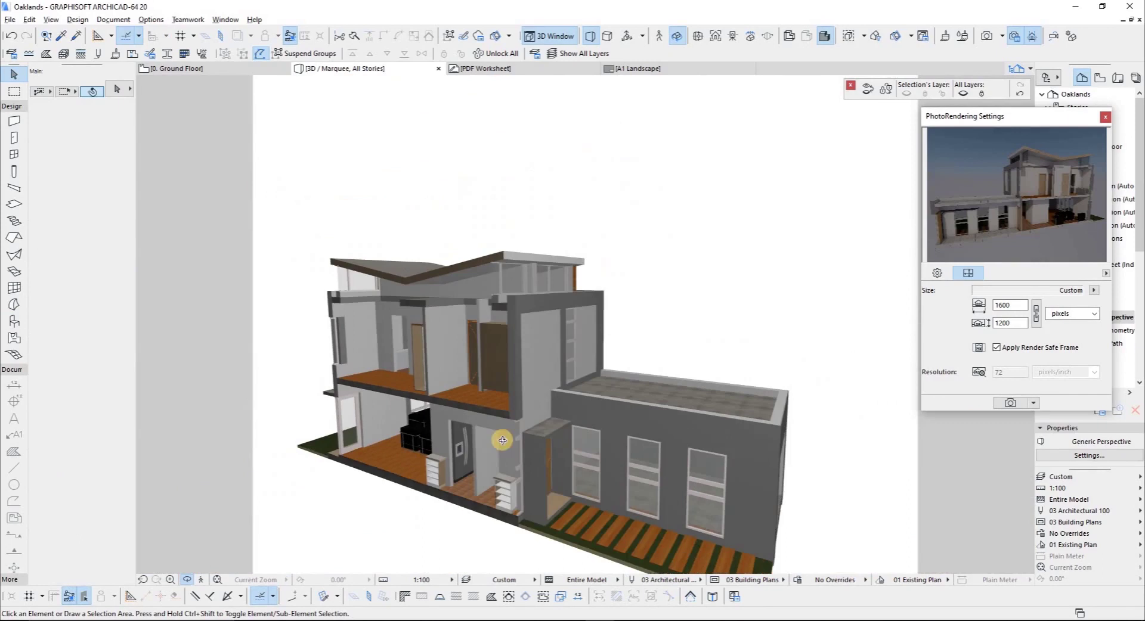
{"action": "scroll", "coordinate": [531, 392], "scroll_direction": "up", "scroll_amount": 4}
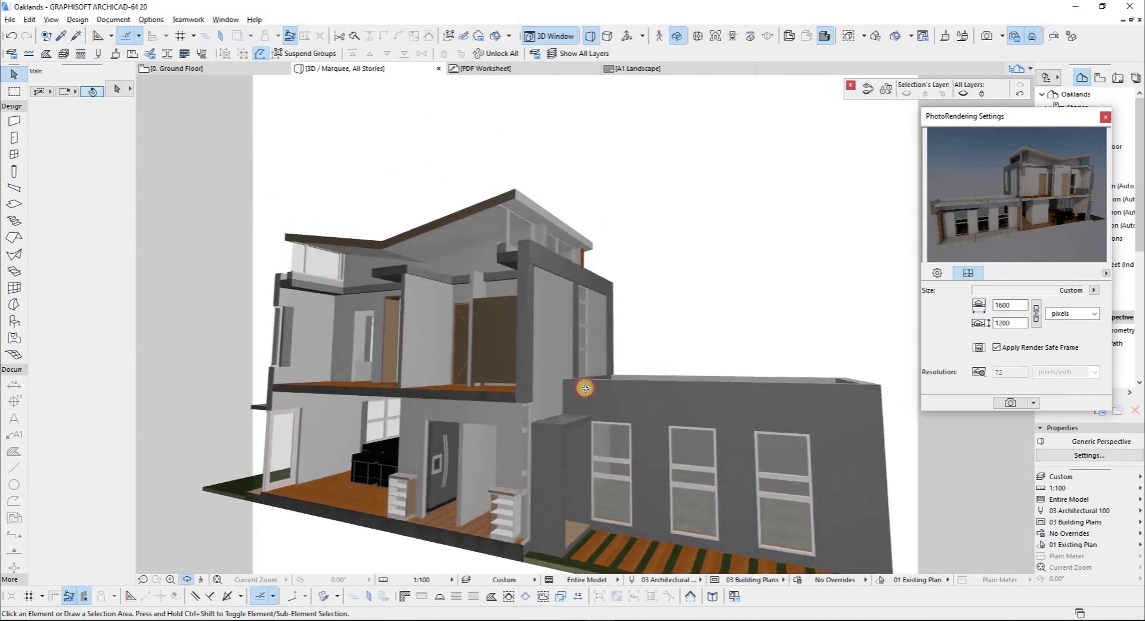
{"action": "middle_click_drag", "start_coordinate": [586, 403], "coordinate": [564, 409], "text": "shift"}
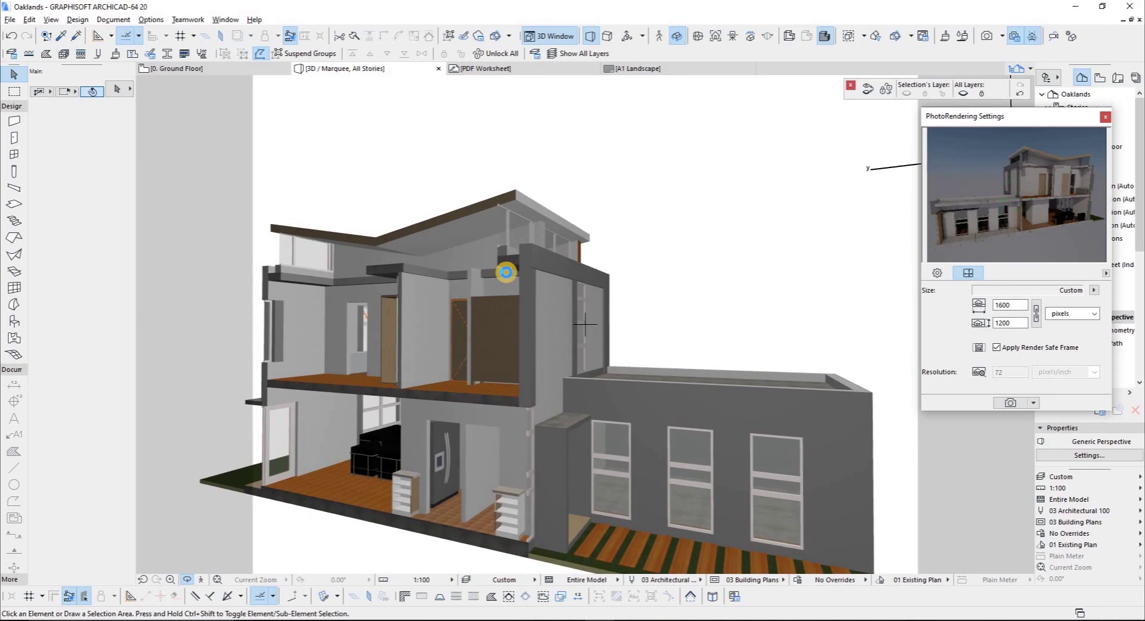
{"action": "left_click", "coordinate": [1057, 241]}
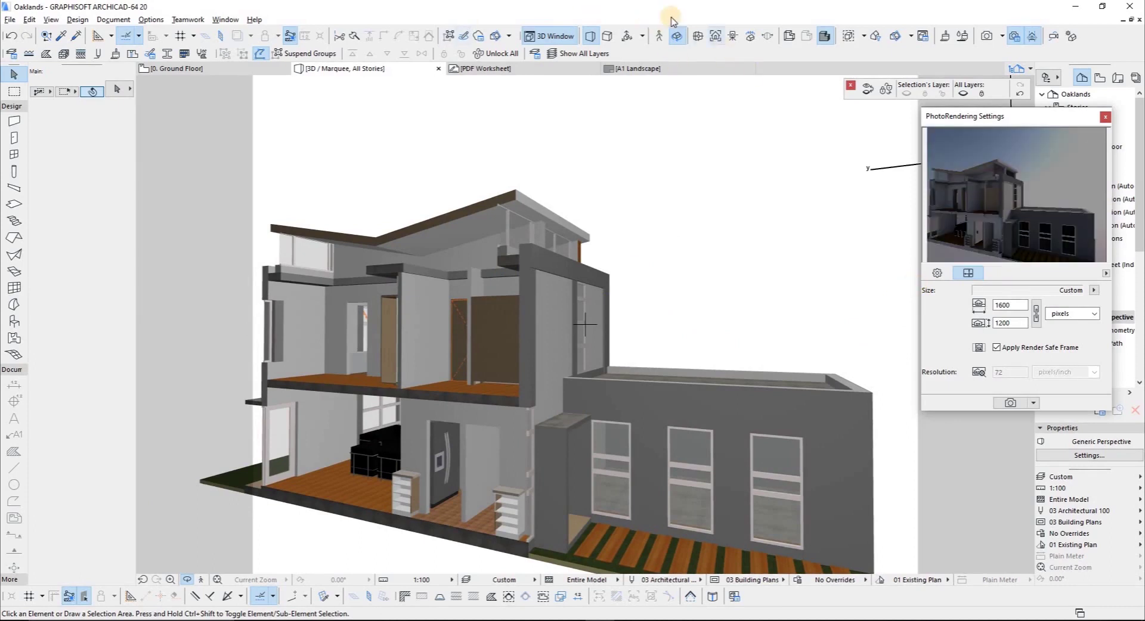
Step: Reposition the sun in the Perspective Settings so that it lights the cut face of the house
{"action": "key", "text": "ctrl+shift+F3"}
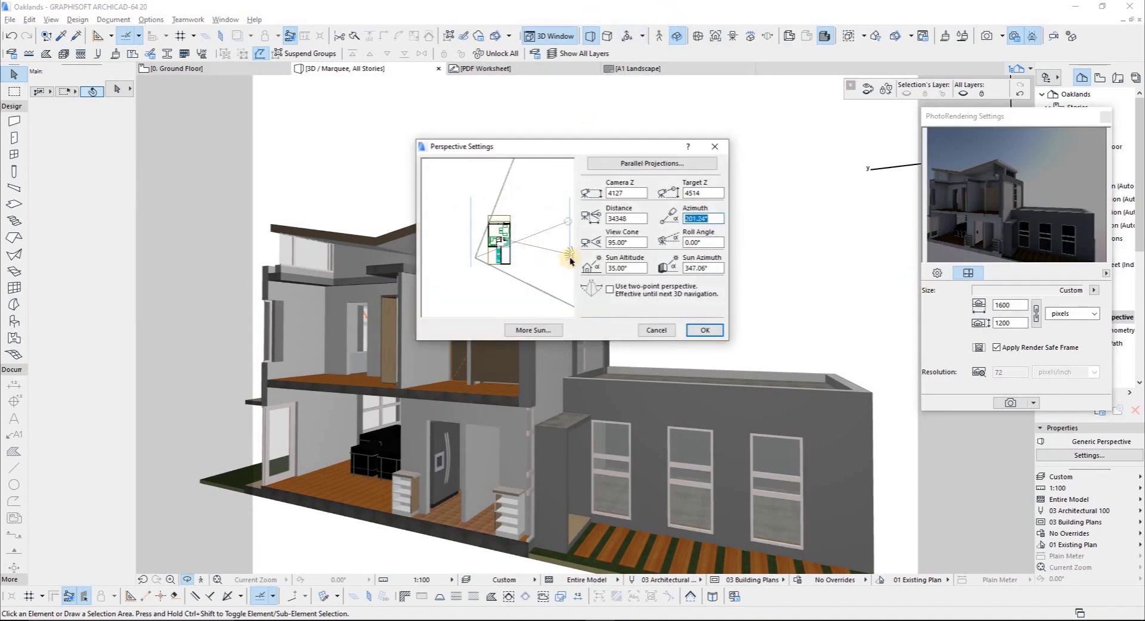
{"action": "mouse_move", "coordinate": [450, 249]}
{"action": "left_mouse_down"}
{"action": "mouse_move", "coordinate": [443, 225]}
{"action": "mouse_move", "coordinate": [448, 241]}
{"action": "left_mouse_up"}
{"action": "left_click", "coordinate": [704, 331]}
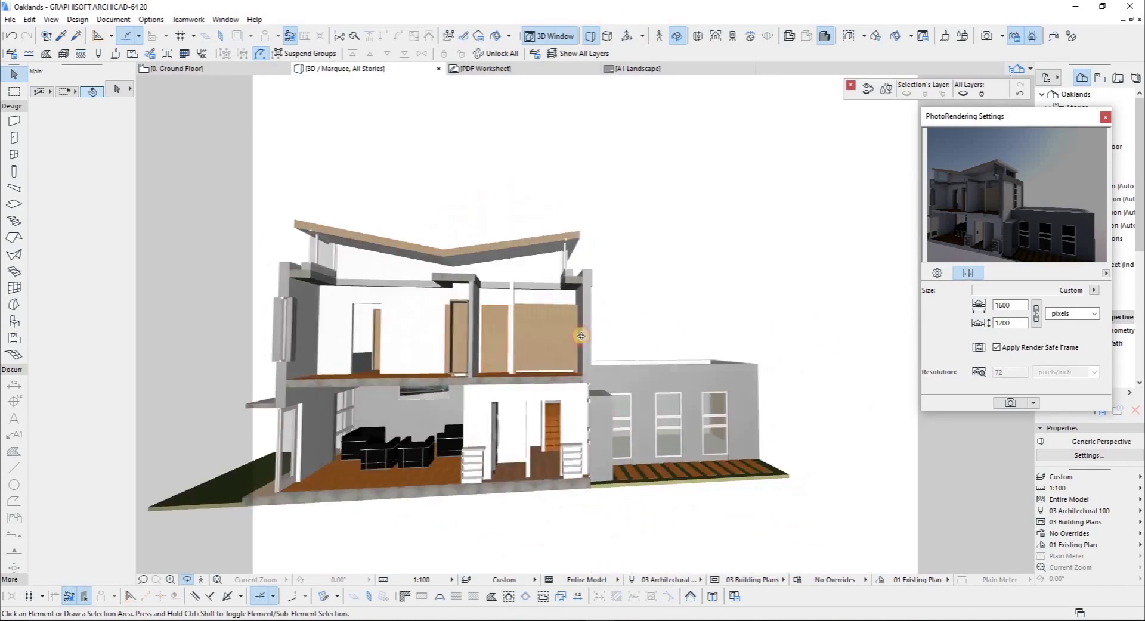
Step: Frame the whole marquee-cut section nearly face-on, including the garage wing, and start its PhotoRendering at 1600 × 1200 pixels
{"action": "scroll", "coordinate": [576, 328], "scroll_direction": "up", "scroll_amount": 5}
{"action": "middle_click_drag", "start_coordinate": [646, 313], "coordinate": [552, 312], "text": "shift"}
{"action": "left_click_drag", "start_coordinate": [552, 311], "coordinate": [575, 334]}
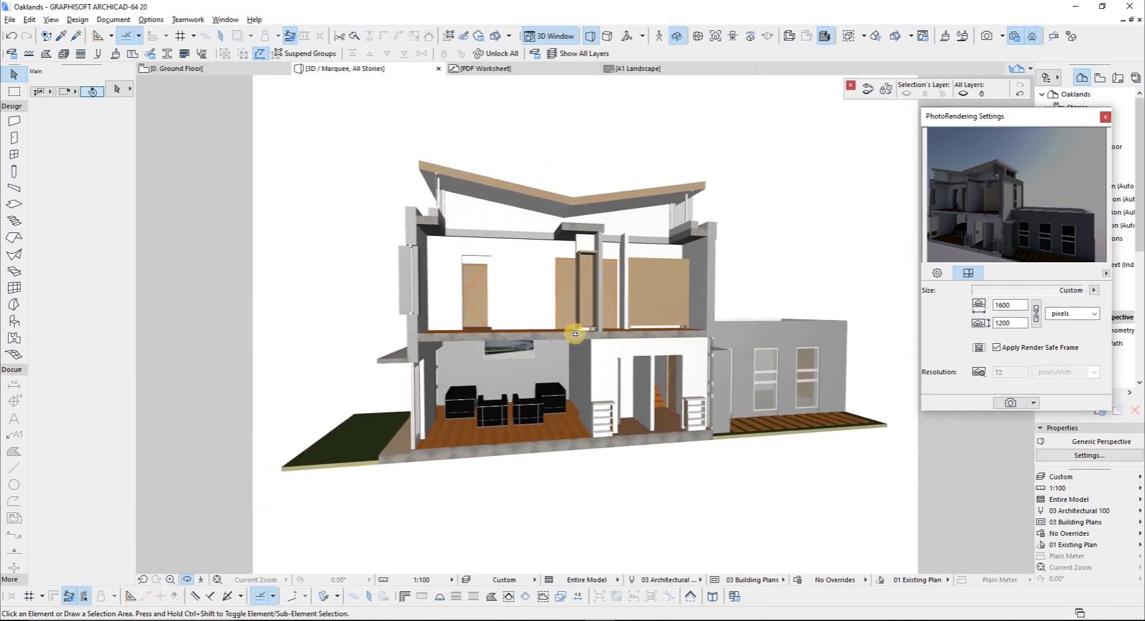
{"action": "left_click_drag", "start_coordinate": [559, 378], "coordinate": [531, 383]}
{"action": "scroll", "coordinate": [527, 385], "scroll_direction": "up", "scroll_amount": 1}
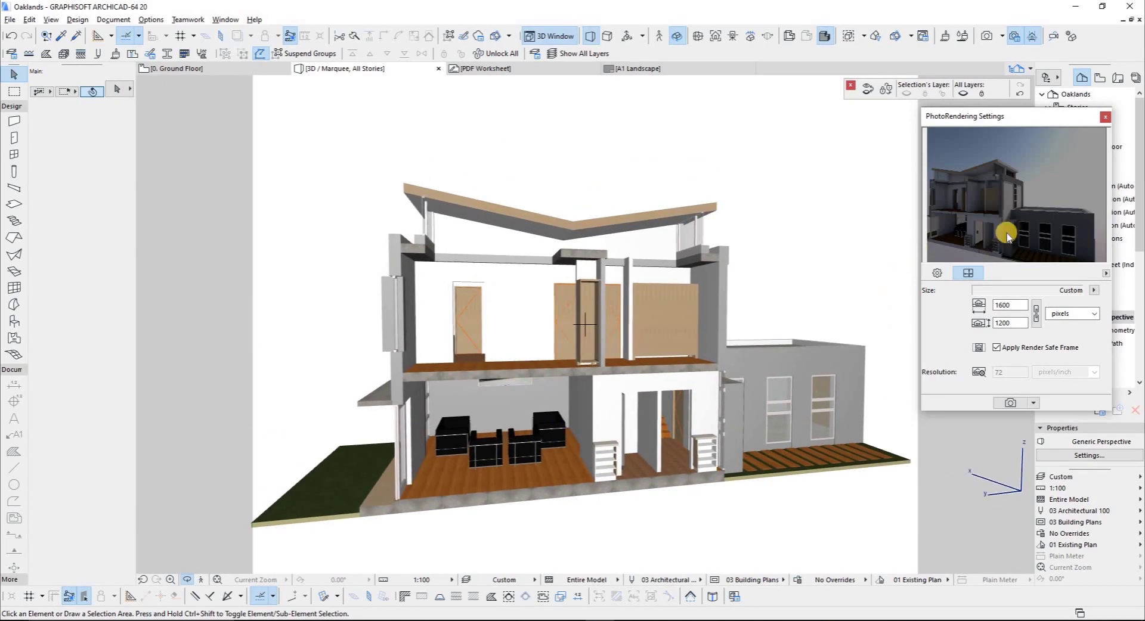
{"action": "left_click", "coordinate": [1010, 403]}
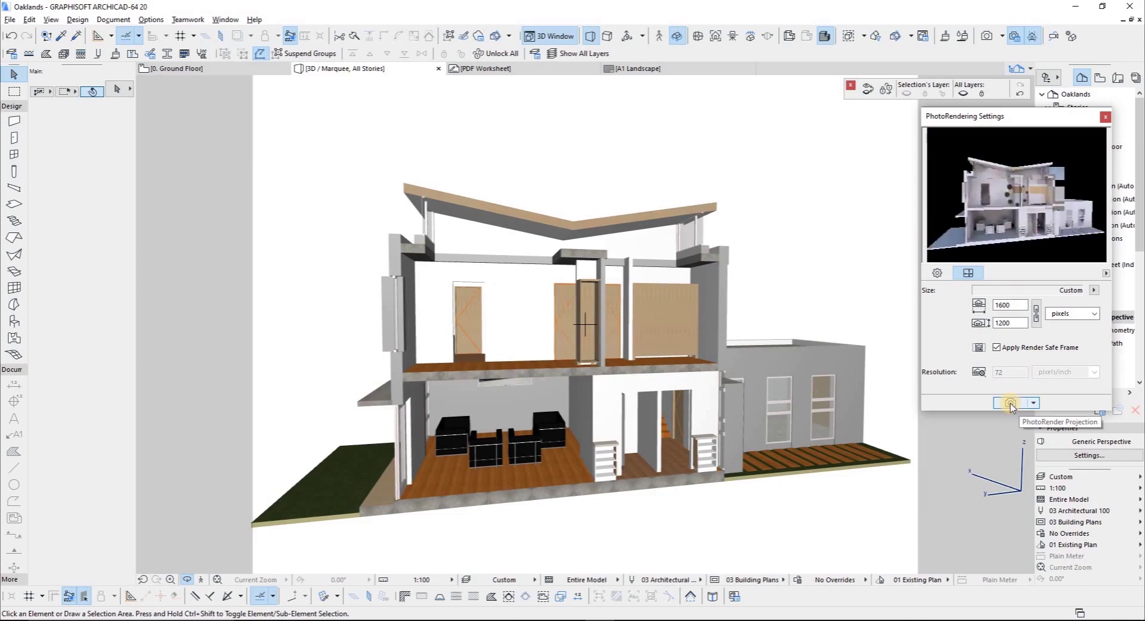
{"action": "left_click", "coordinate": [1010, 403]}
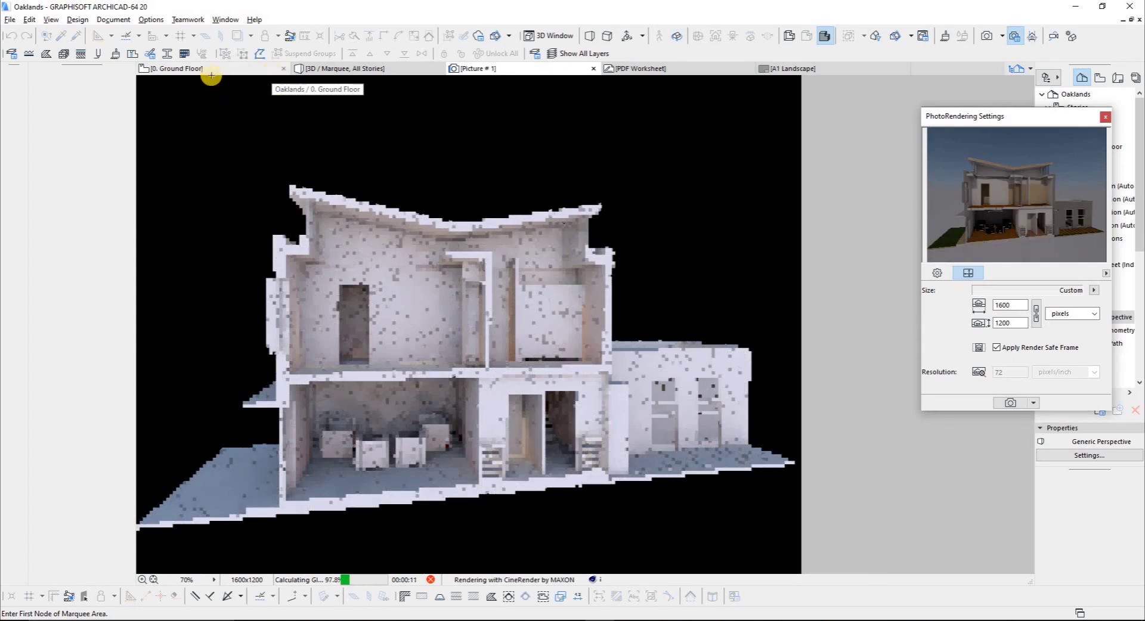
Step: Return to the Ground Floor plan, remove the marquee, and show the entire model in 3D
{"action": "key", "text": "ctrl+F5"}
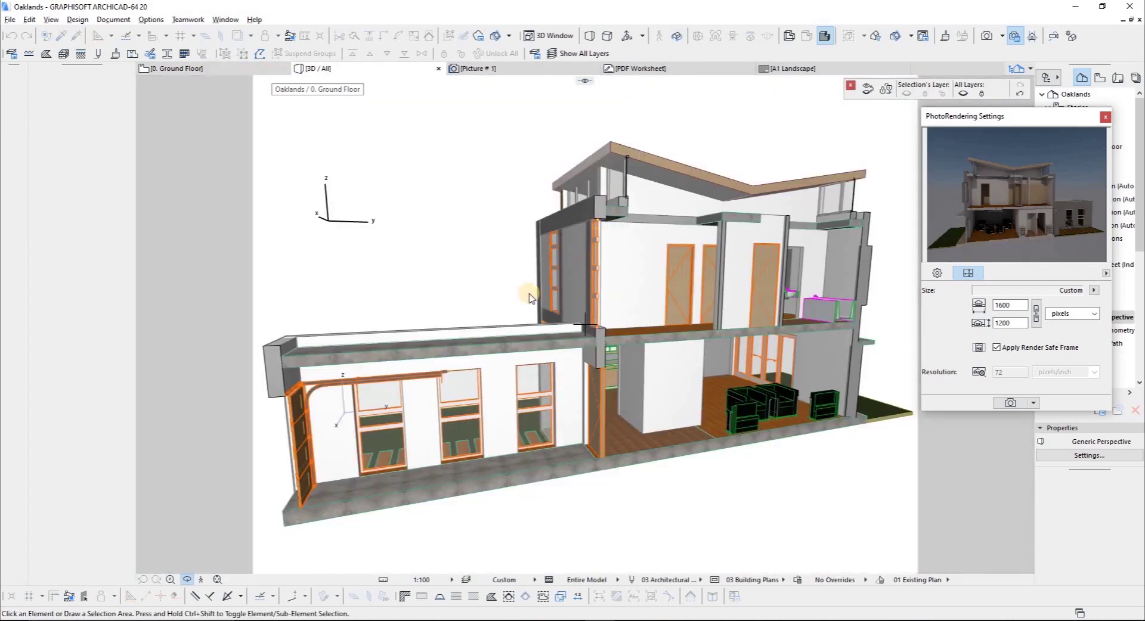
{"action": "key", "text": "F2"}
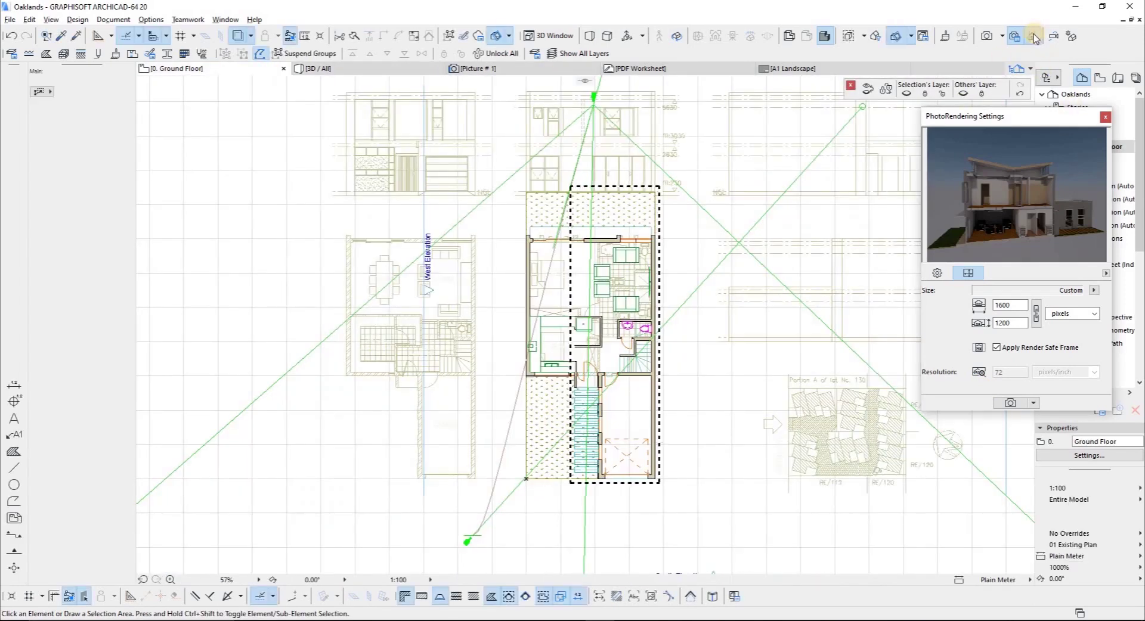
{"action": "left_click", "coordinate": [1033, 36]}
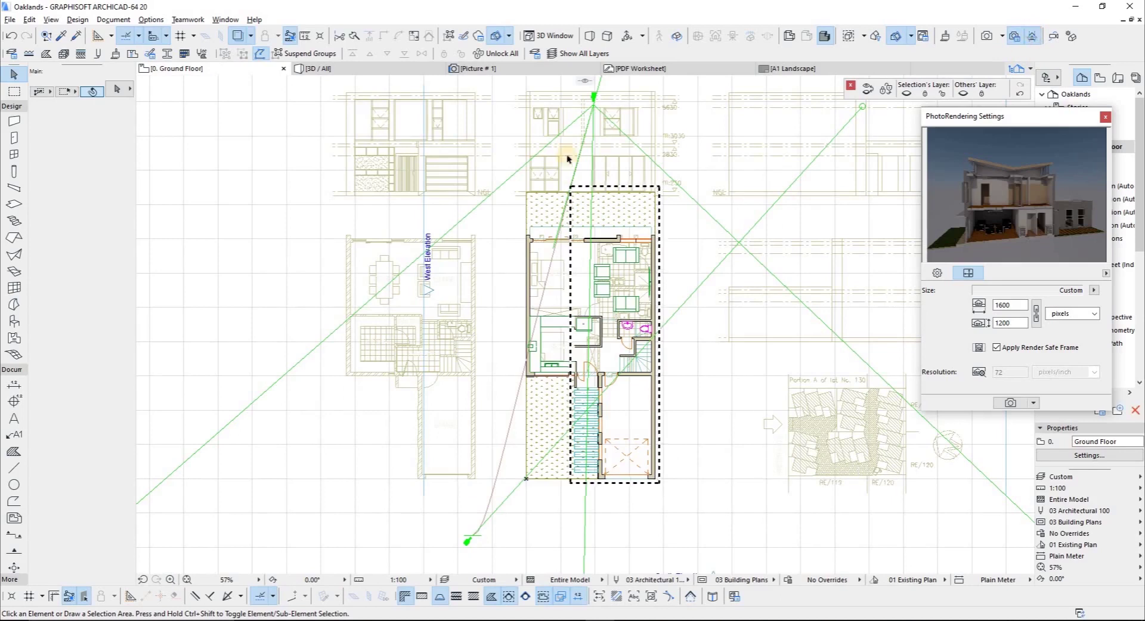
{"action": "right_click", "coordinate": [685, 276]}
{"action": "left_click", "coordinate": [694, 280]}
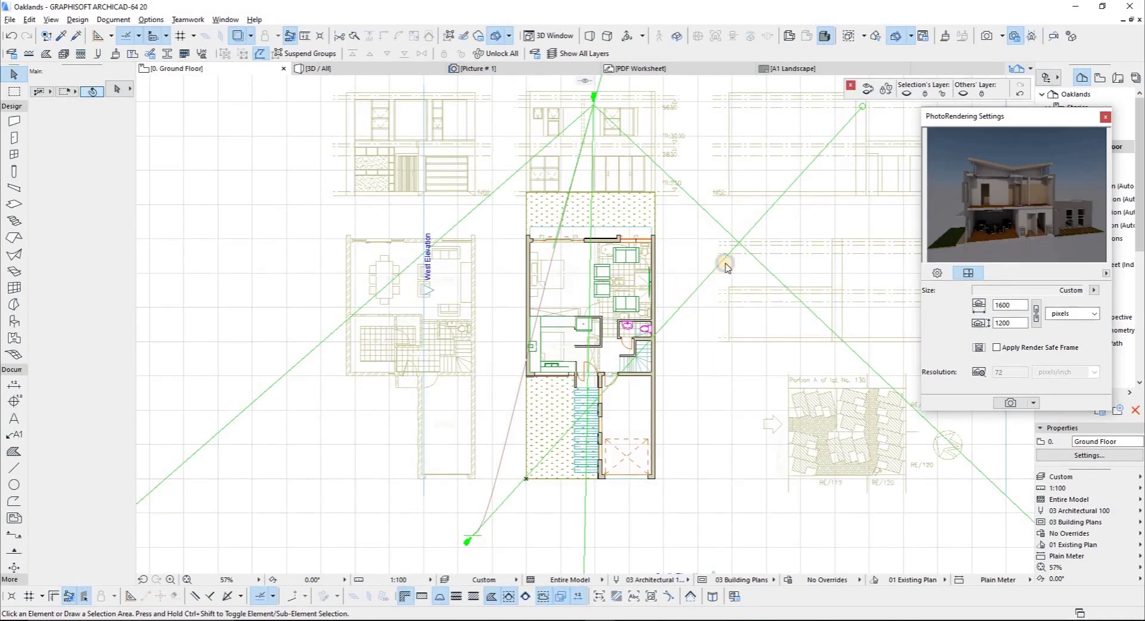
{"action": "right_click", "coordinate": [684, 274]}
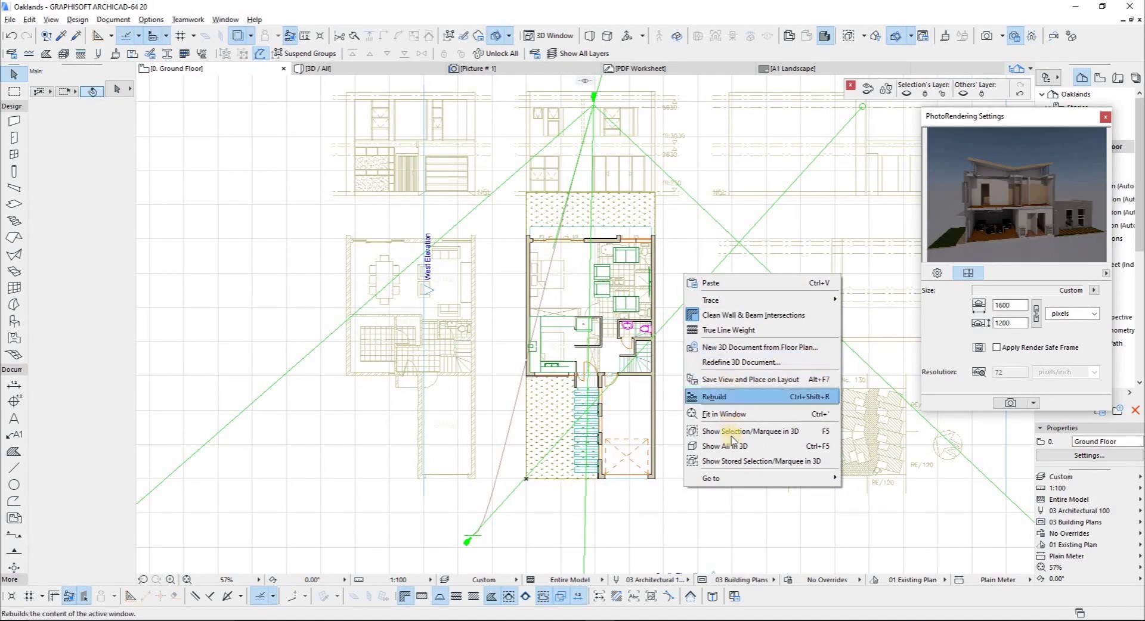
{"action": "left_click", "coordinate": [738, 448]}
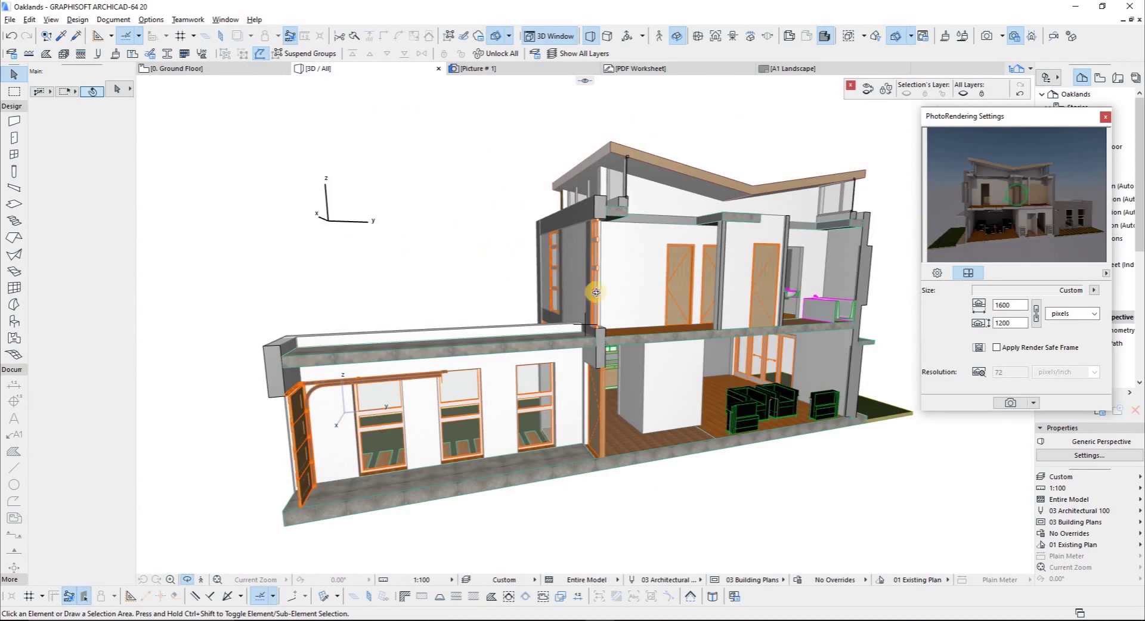
Step: Delete the two Designer Sofa 02 objects standing at the cut edge of the ground-floor living room
{"action": "left_click_drag", "start_coordinate": [621, 300], "coordinate": [566, 396]}
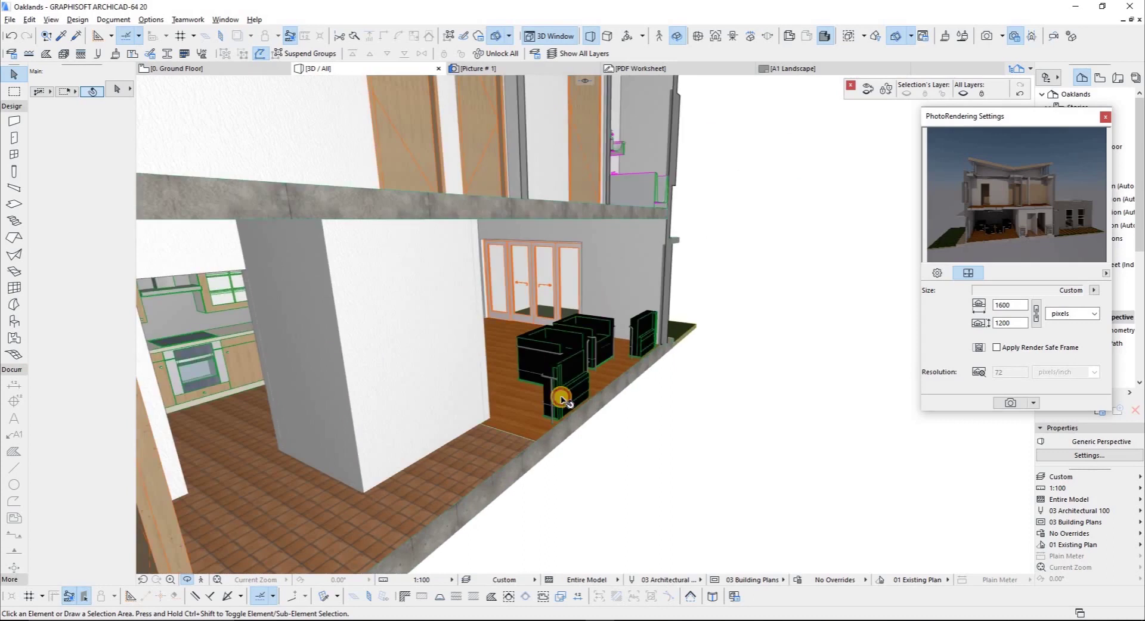
{"action": "left_click", "coordinate": [641, 338]}
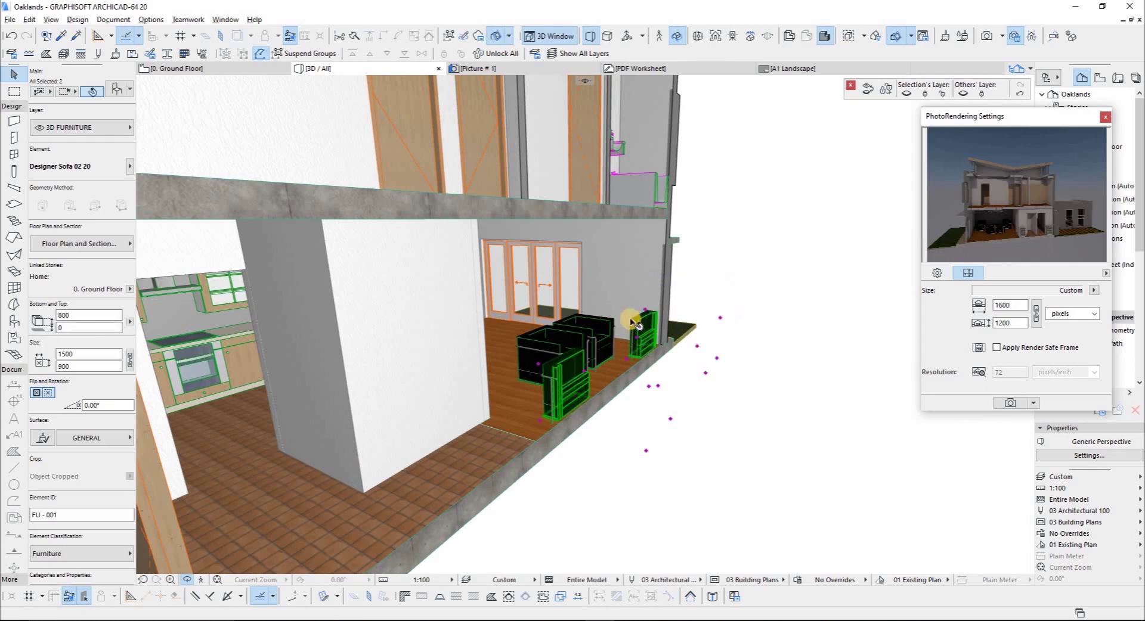
{"action": "key", "text": "Escape"}
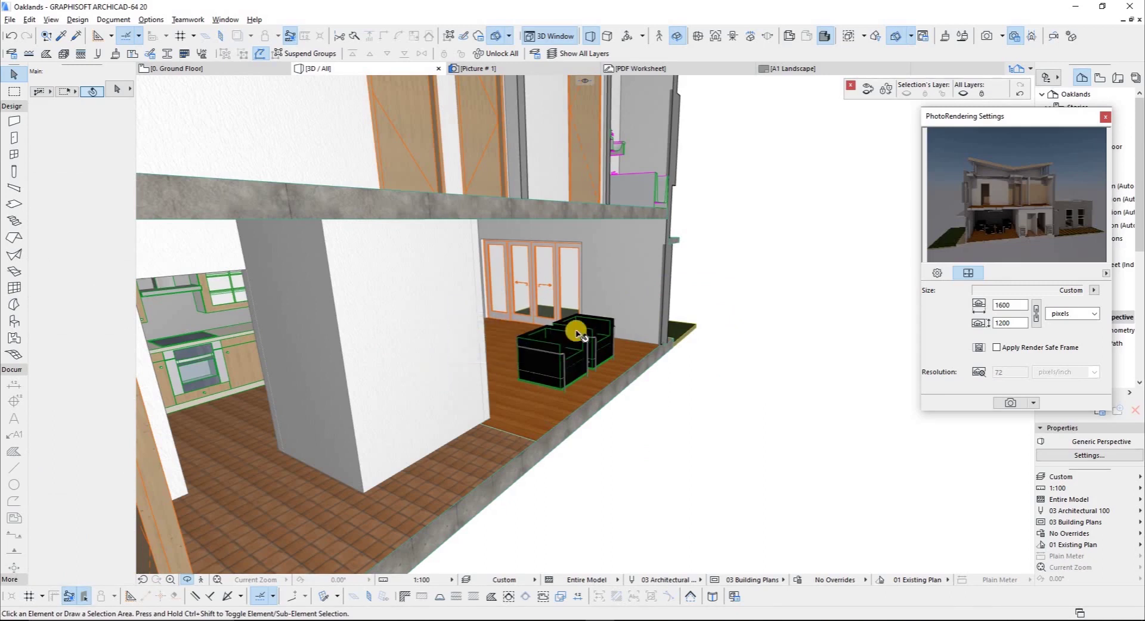
Step: Hide the 3D SANITARY layer of the first-floor bathtub and basin counter
{"action": "middle_click_drag", "start_coordinate": [322, 398], "coordinate": [656, 224], "text": "shift"}
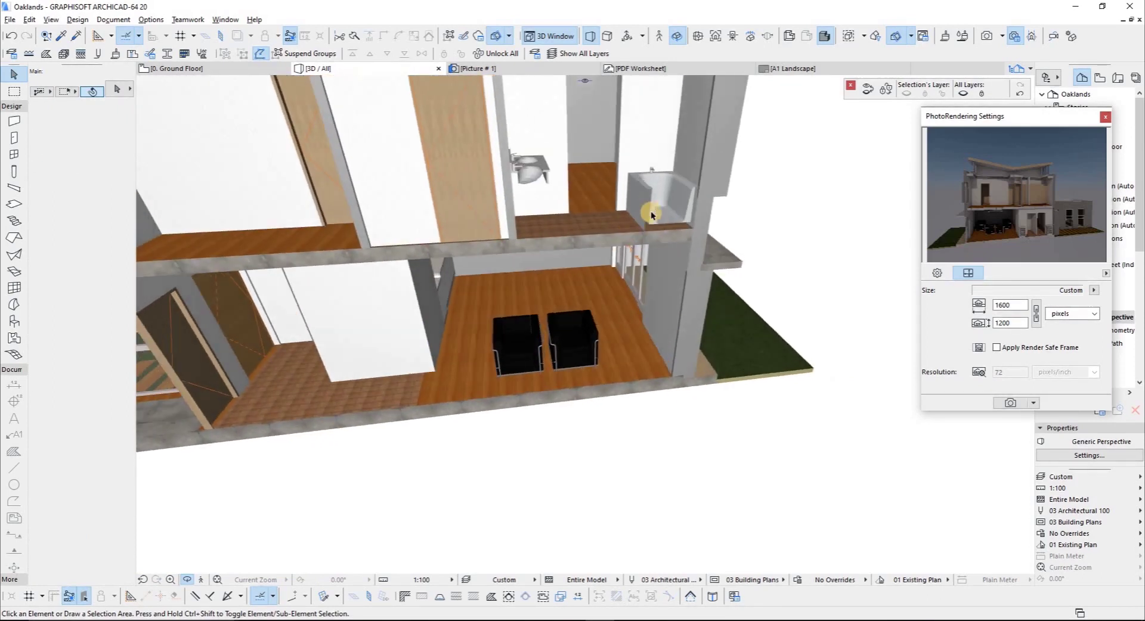
{"action": "left_click", "coordinate": [650, 202]}
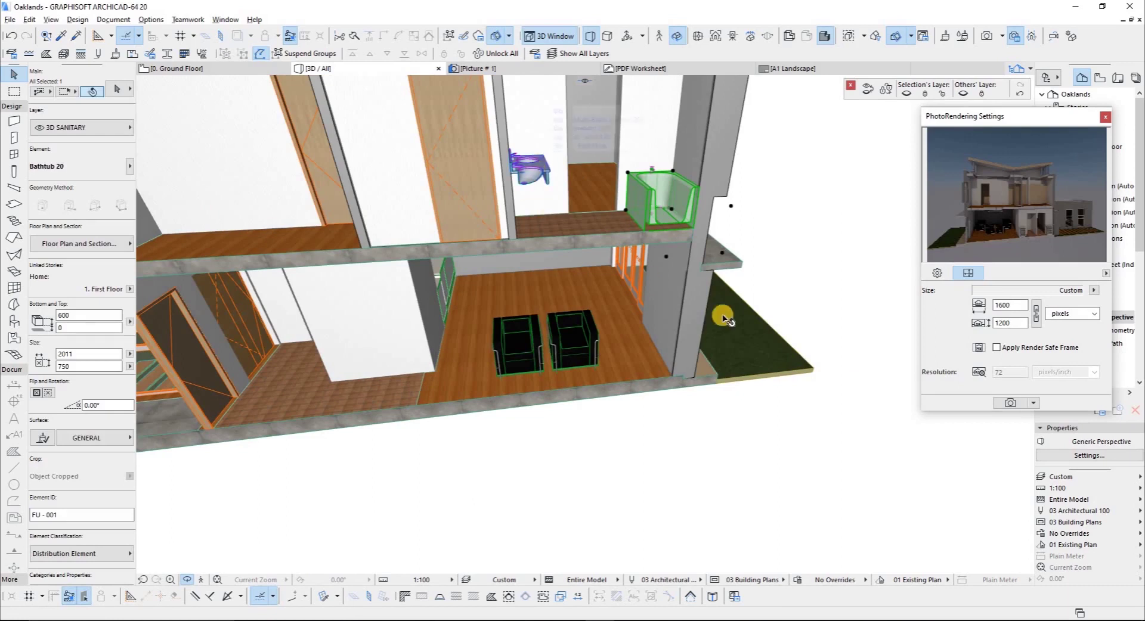
{"action": "left_click", "coordinate": [587, 187], "text": "shift"}
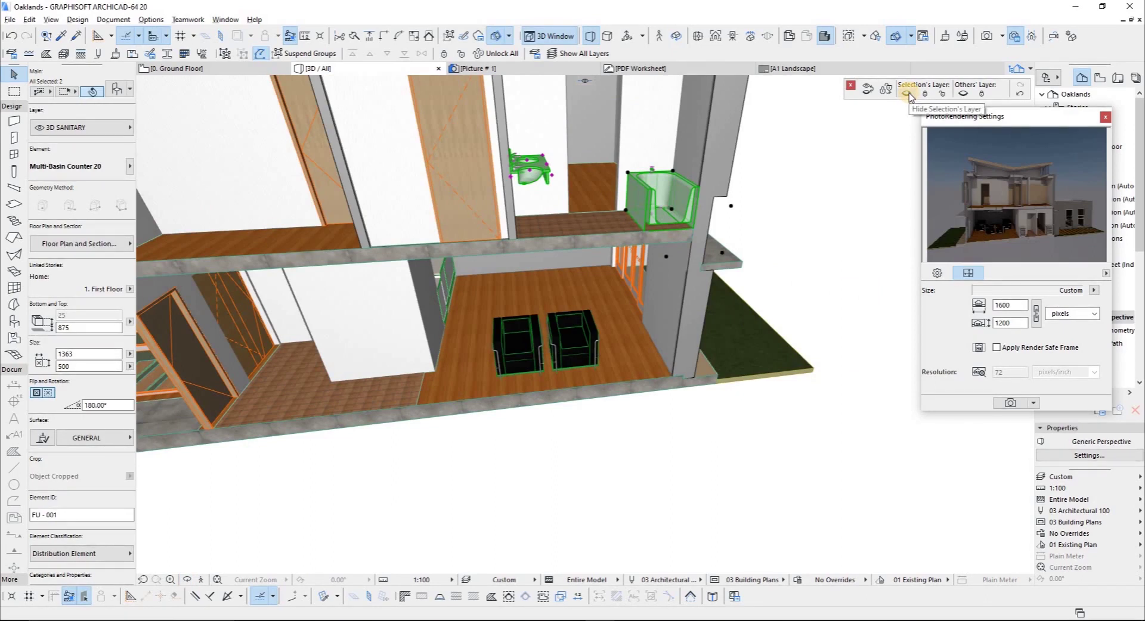
{"action": "left_click", "coordinate": [908, 93]}
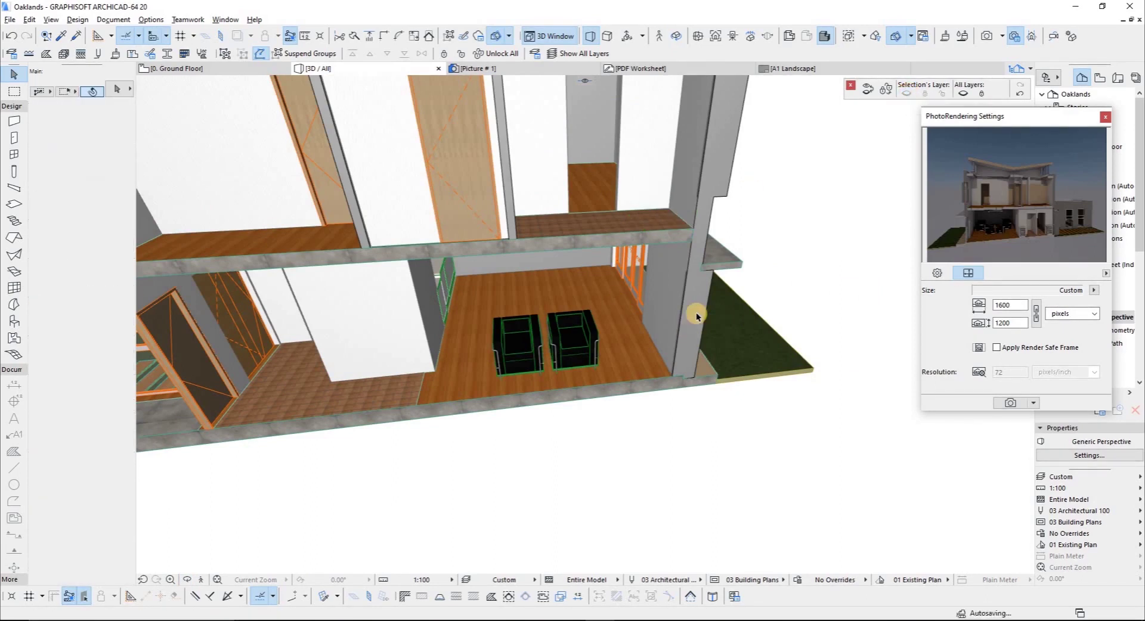
Step: Examine the whole cut section, including the garage wing, to check which objects remain in the rooms
{"action": "middle_click_drag", "start_coordinate": [692, 320], "coordinate": [485, 285], "text": "shift"}
{"action": "scroll", "coordinate": [485, 287], "scroll_direction": "down", "scroll_amount": 2}
{"action": "scroll", "coordinate": [334, 338], "scroll_direction": "up", "scroll_amount": 3}
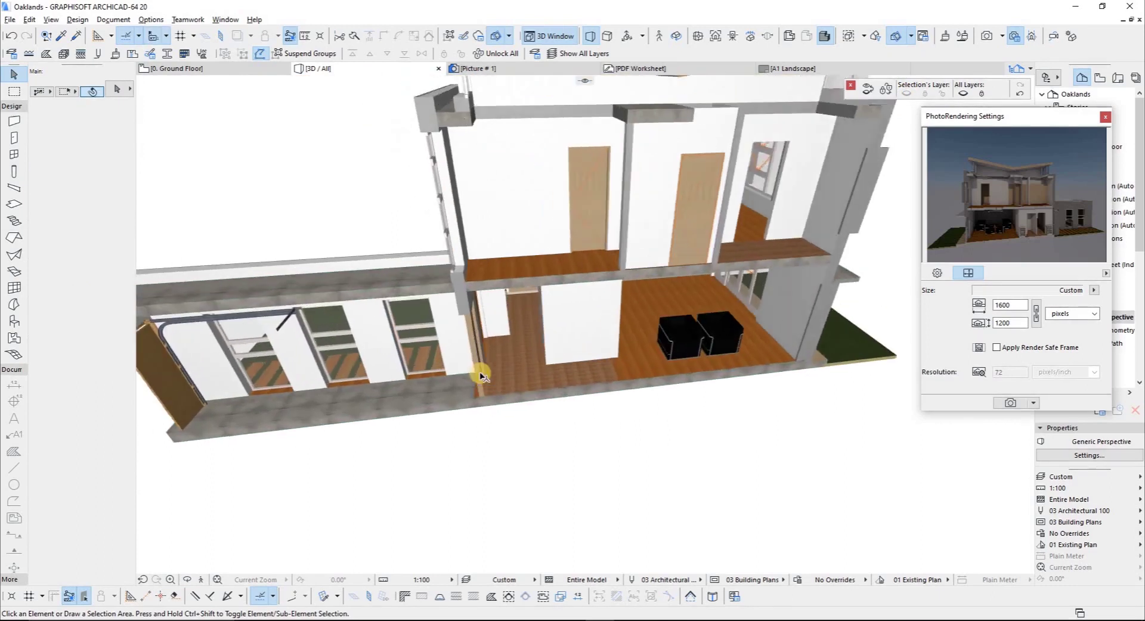
{"action": "key", "text": "ctrl+a"}
{"action": "middle_click_drag", "start_coordinate": [562, 261], "coordinate": [558, 353], "text": "shift"}
{"action": "scroll", "coordinate": [564, 284], "scroll_direction": "down", "scroll_amount": 1}
{"action": "scroll", "coordinate": [631, 236], "scroll_direction": "up", "scroll_amount": 5}
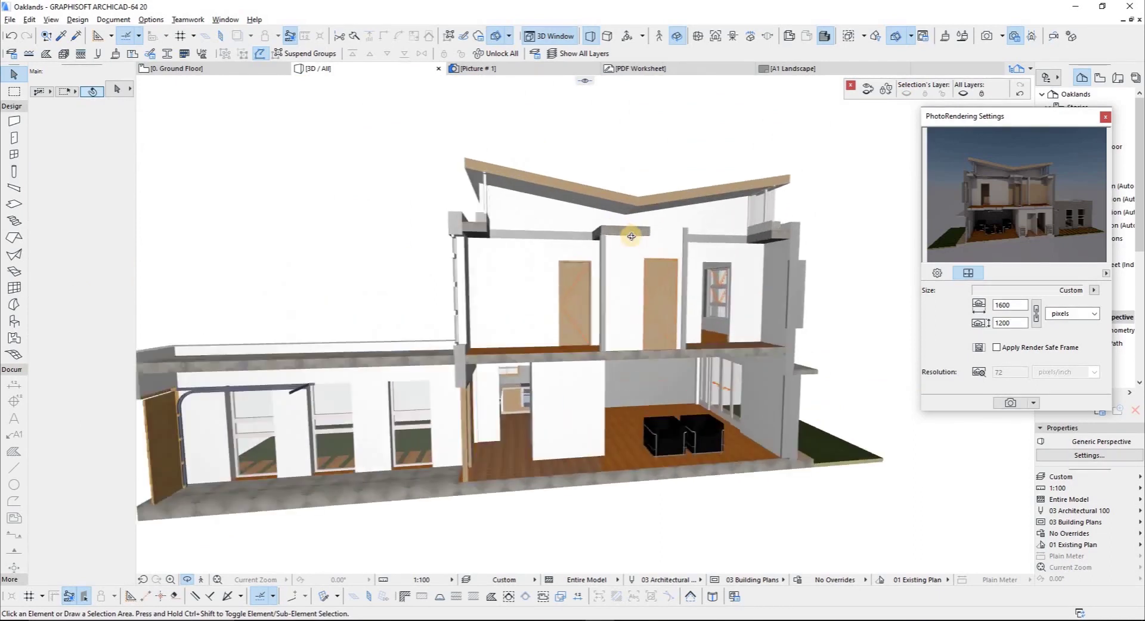
{"action": "scroll", "coordinate": [605, 267], "scroll_direction": "down", "scroll_amount": 2}
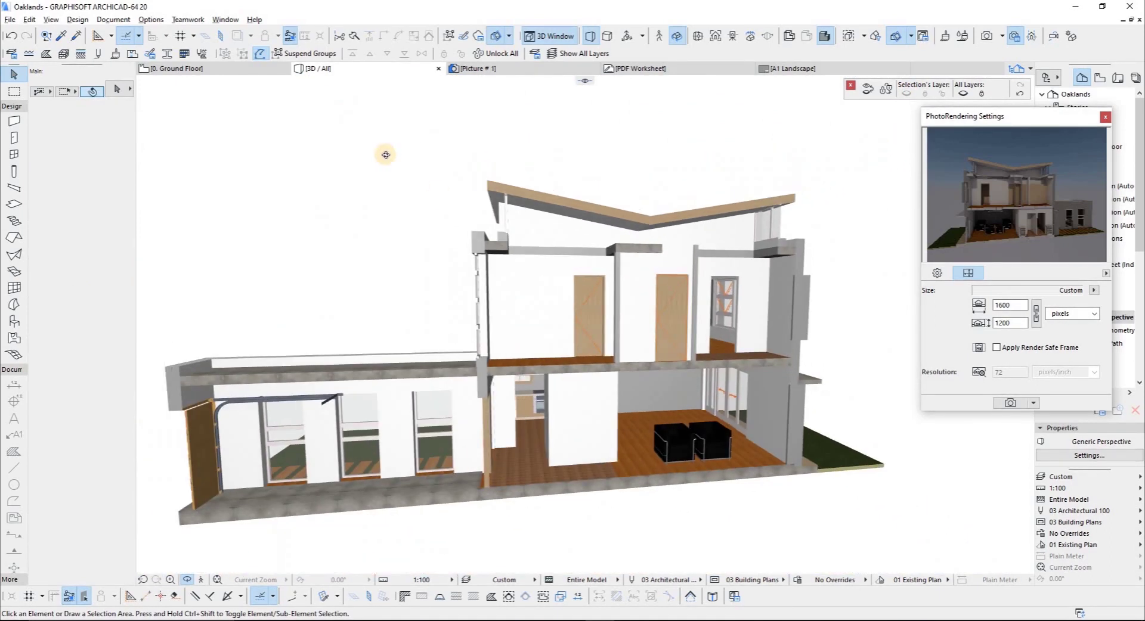
Step: Save the 3D section as the Lumion Collada file "Oaklands 3D Section" in the 19-11-21 Lumion Render folder
{"action": "key", "text": "ctrl+shift+s"}
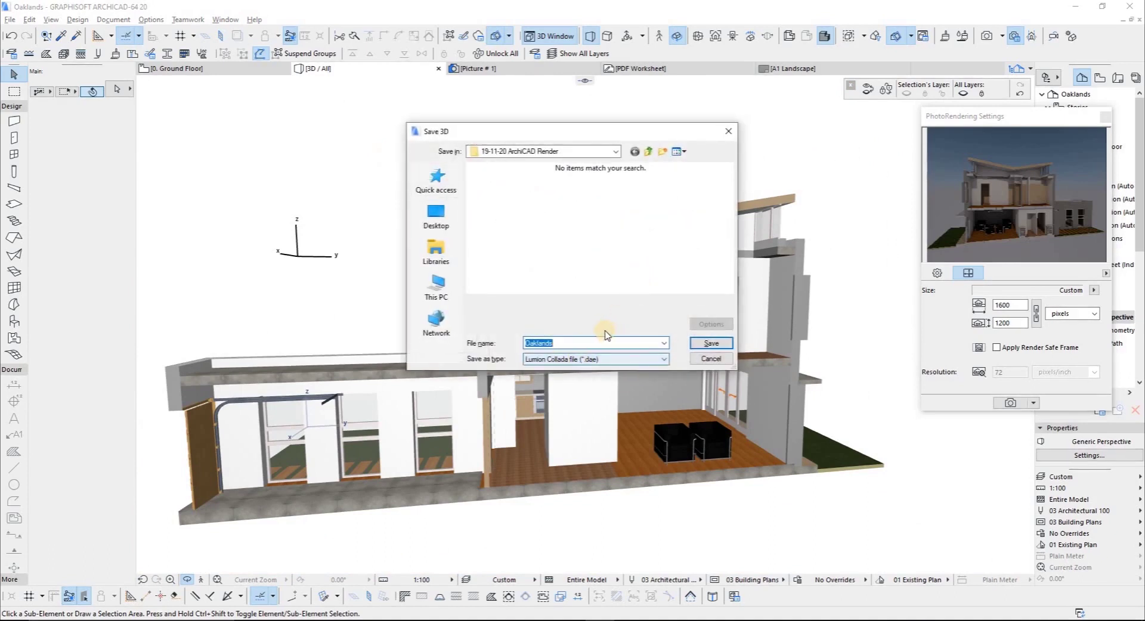
{"action": "left_click", "coordinate": [648, 153]}
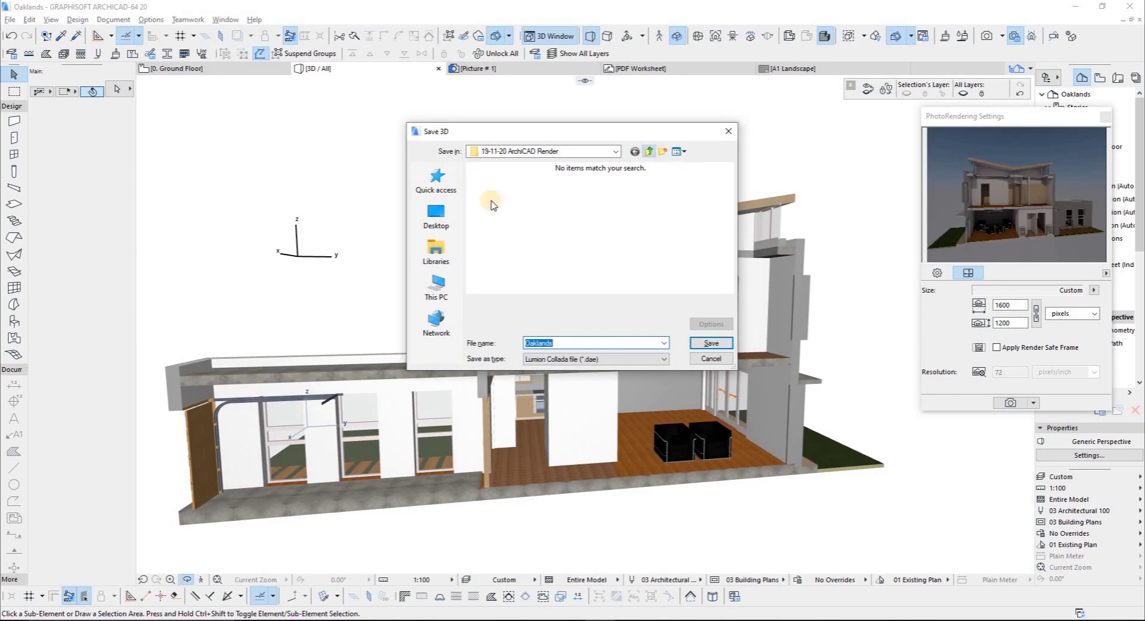
{"action": "double_click", "coordinate": [506, 192]}
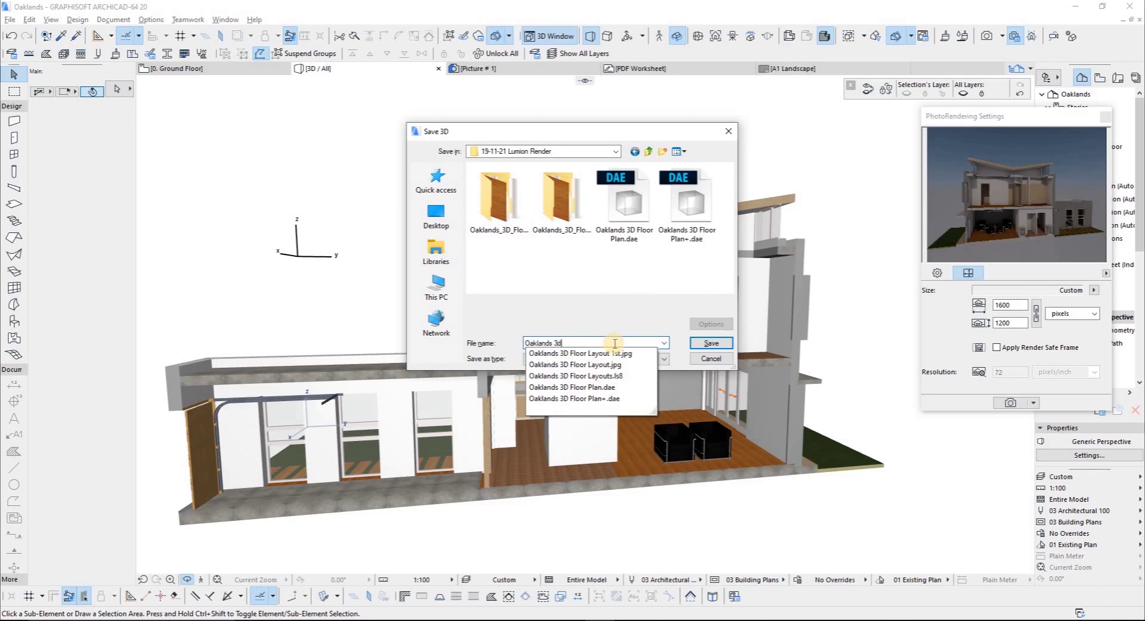
{"action": "type", "text": "3D sE"}
{"action": "key", "text": "BackSpace"}
{"action": "key", "text": "BackSpace"}
{"action": "type", "text": "Section"}
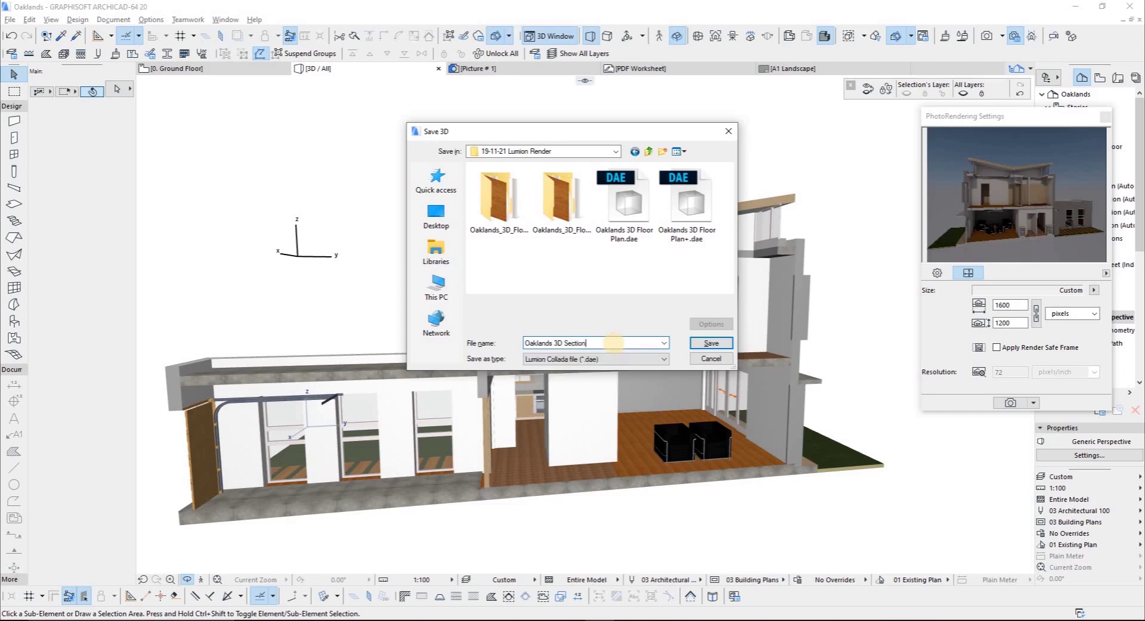
{"action": "key", "text": "Return"}
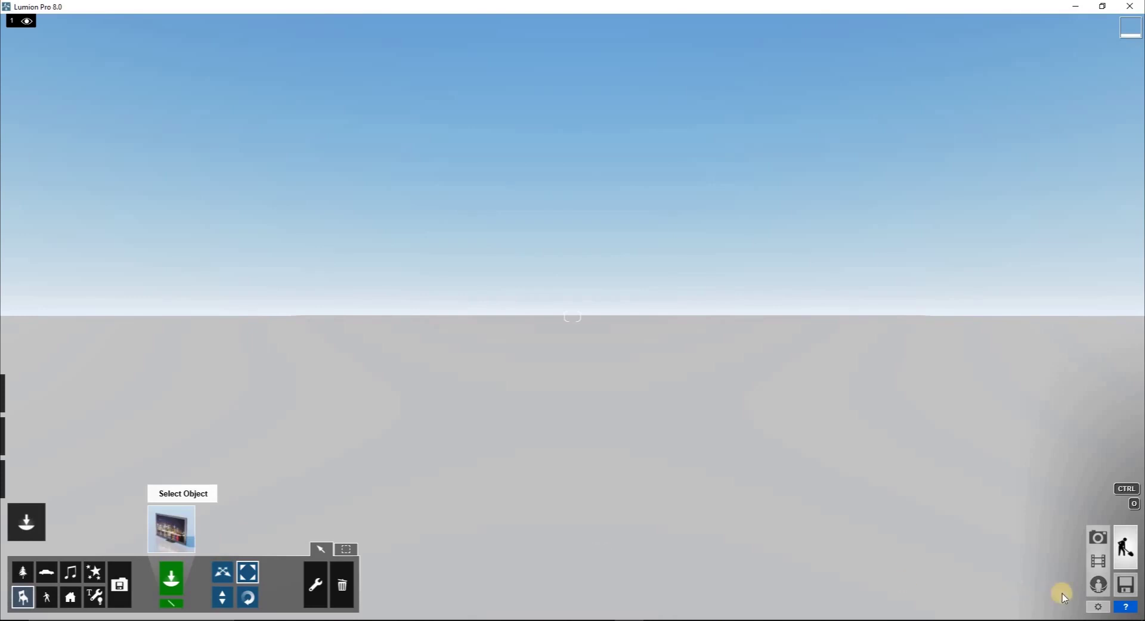
Step: Switch to Lumion and load the saved Oaklands 3D floor layout scene
{"action": "left_click", "coordinate": [1126, 585]}
{"action": "left_click", "coordinate": [612, 117]}
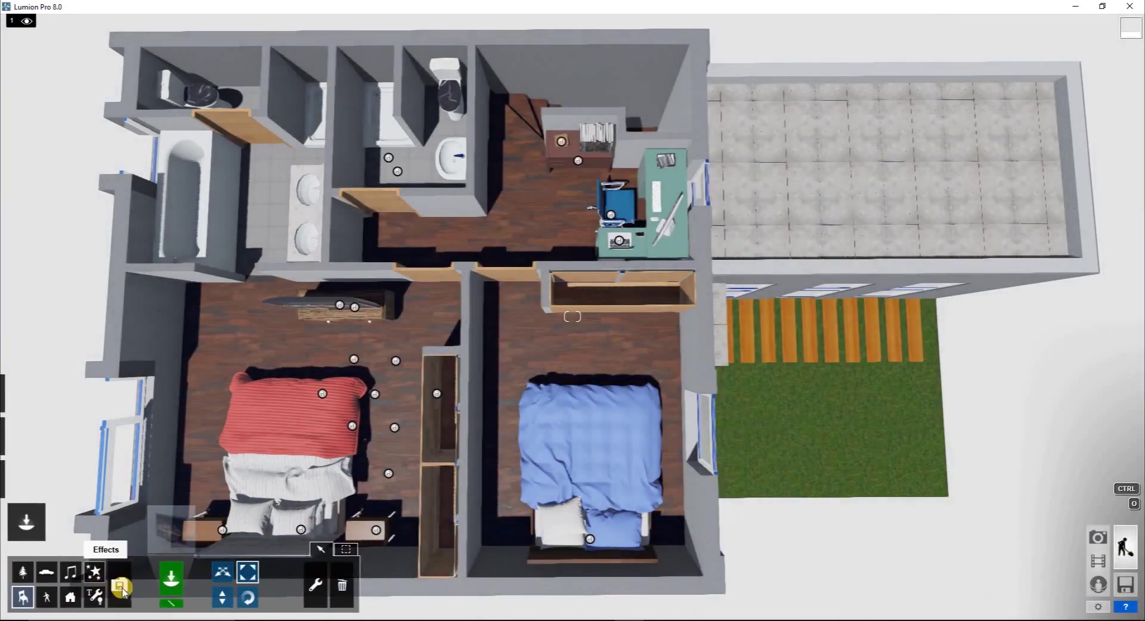
{"action": "left_click", "coordinate": [121, 587]}
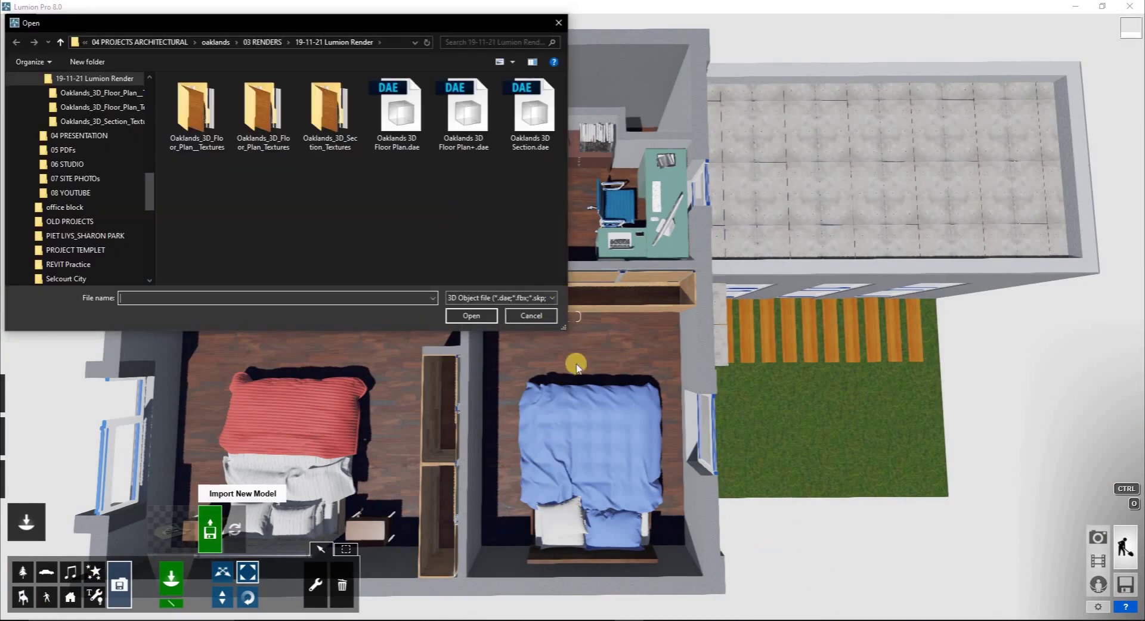
{"action": "key", "text": "Escape"}
Step: Select the imported Oaklands 3D Floor Plan model by its insertion point near the front lawn
{"action": "scroll", "coordinate": [705, 325], "scroll_direction": "down", "scroll_amount": 5}
{"action": "right_click_drag", "start_coordinate": [688, 332], "coordinate": [687, 333]}
{"action": "key", "text": "w"}
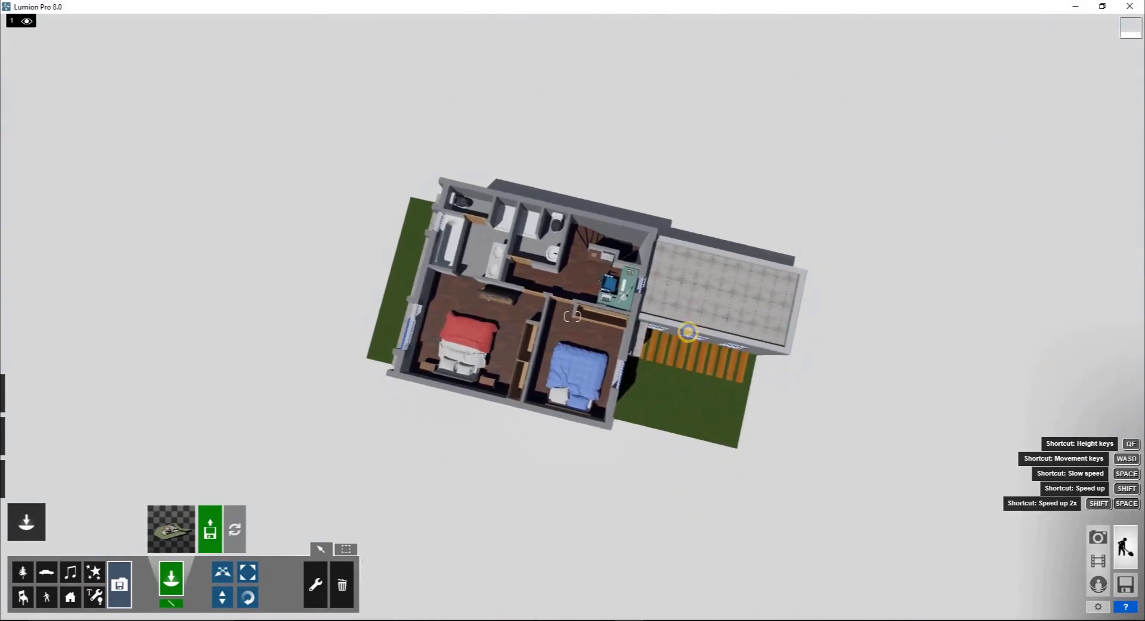
{"action": "key", "text": "w"}
{"action": "right_click_drag", "start_coordinate": [687, 332], "coordinate": [688, 332]}
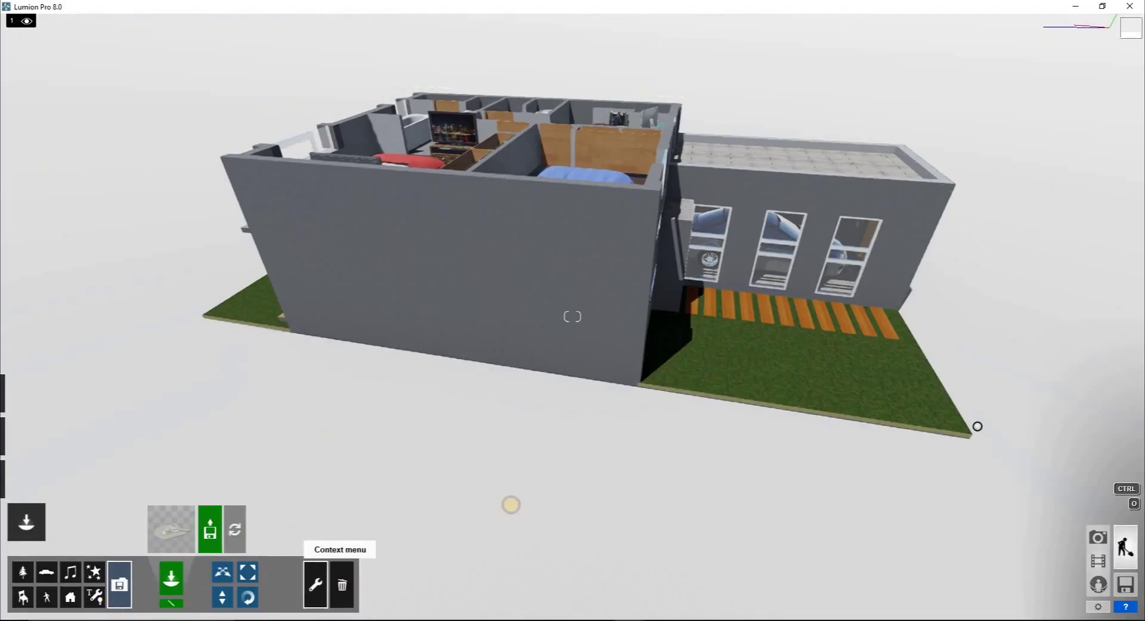
{"action": "right_click_drag", "start_coordinate": [511, 506], "coordinate": [510, 506]}
{"action": "right_click_drag", "start_coordinate": [899, 337], "coordinate": [899, 337]}
{"action": "left_click", "coordinate": [214, 543]}
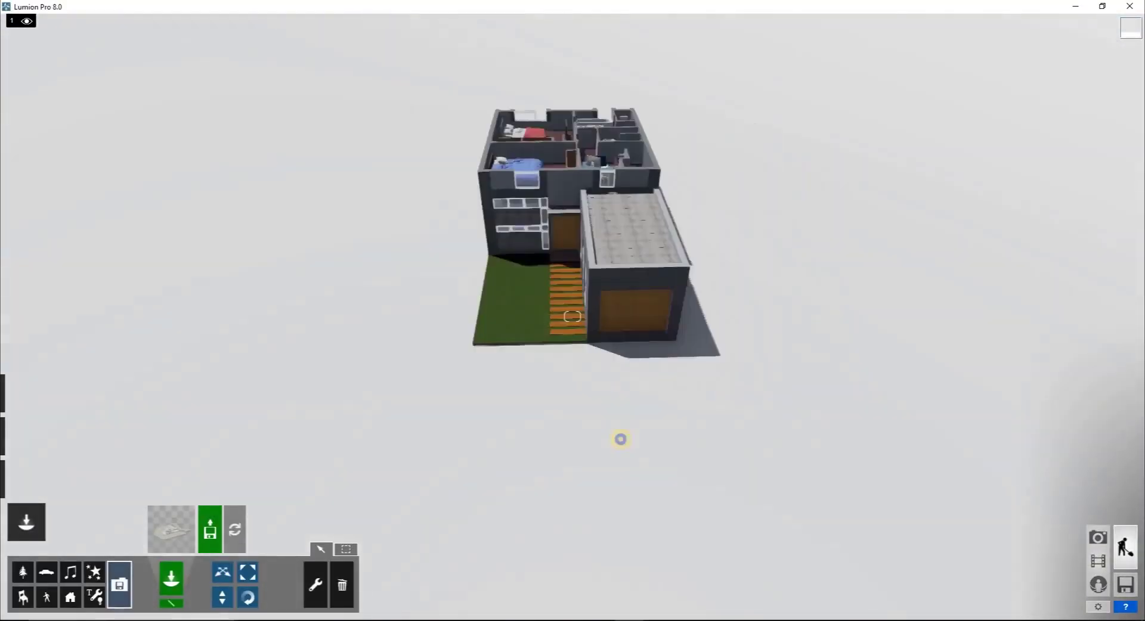
{"action": "left_click", "coordinate": [455, 332]}
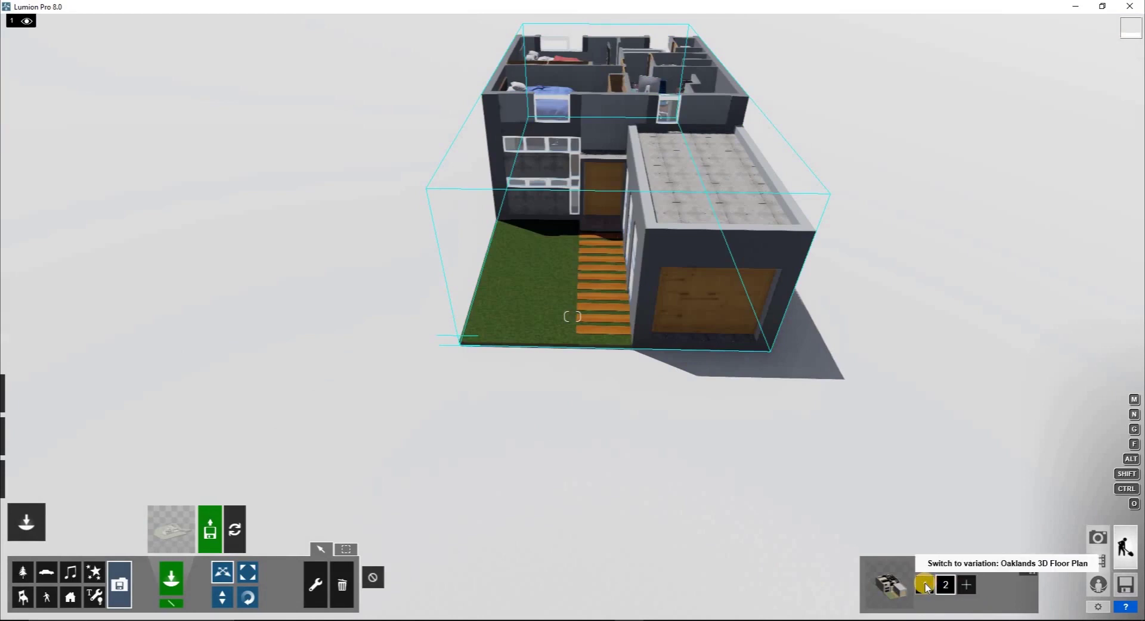
Step: Add Oaklands 3D Section.dae as a new variation of the model, named Oaklands 3D Section in the Main (default) category
{"action": "left_click", "coordinate": [923, 585]}
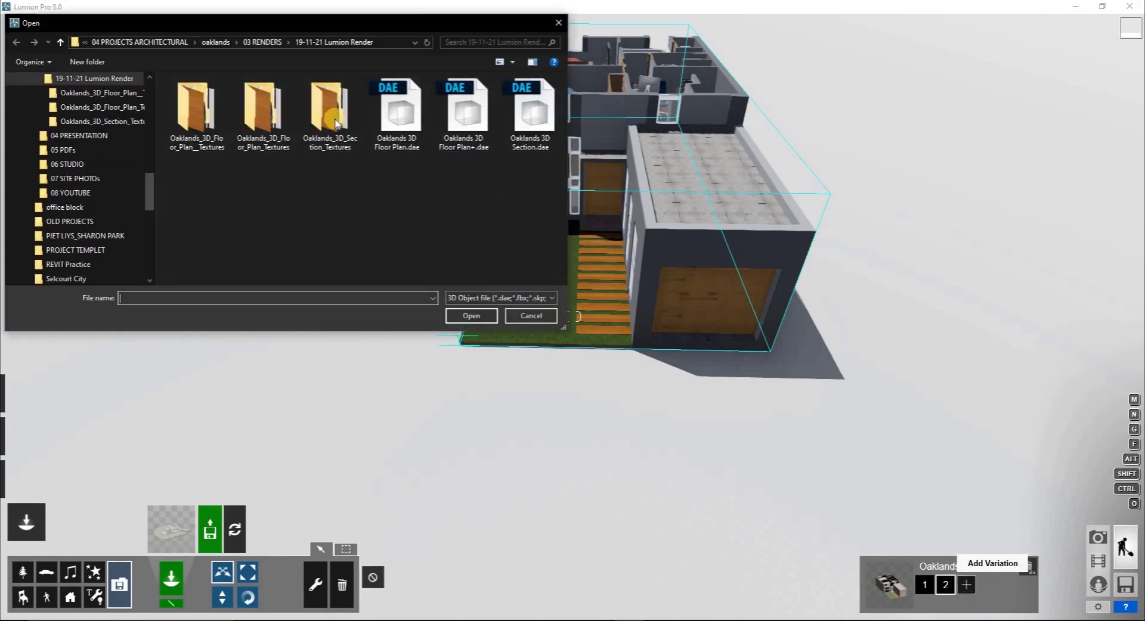
{"action": "left_click", "coordinate": [532, 123]}
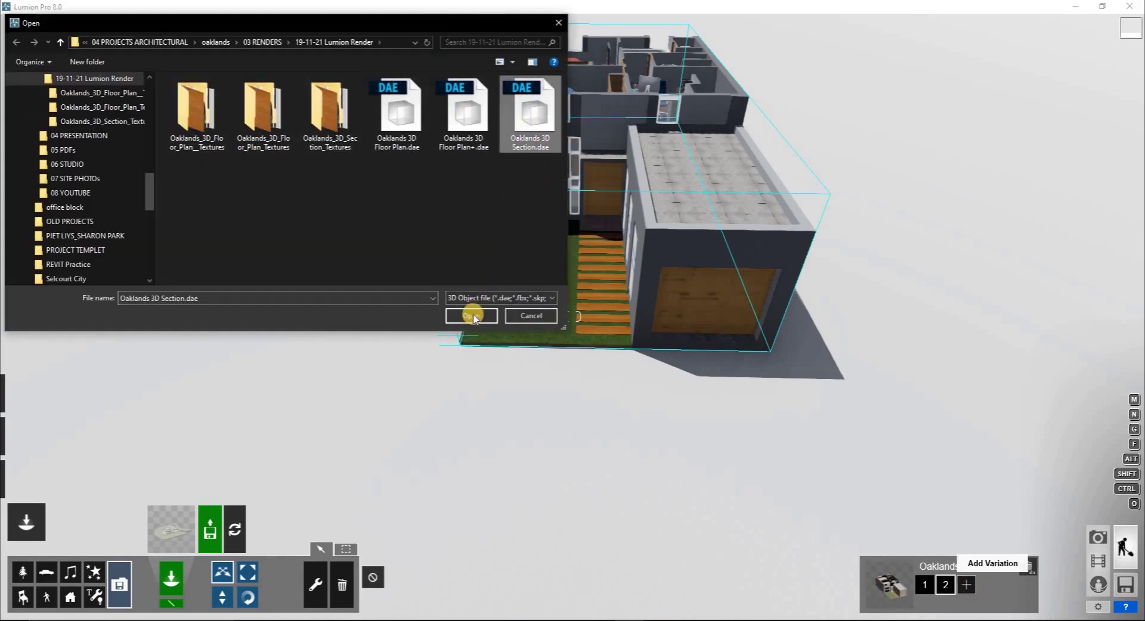
{"action": "key", "text": "Return"}
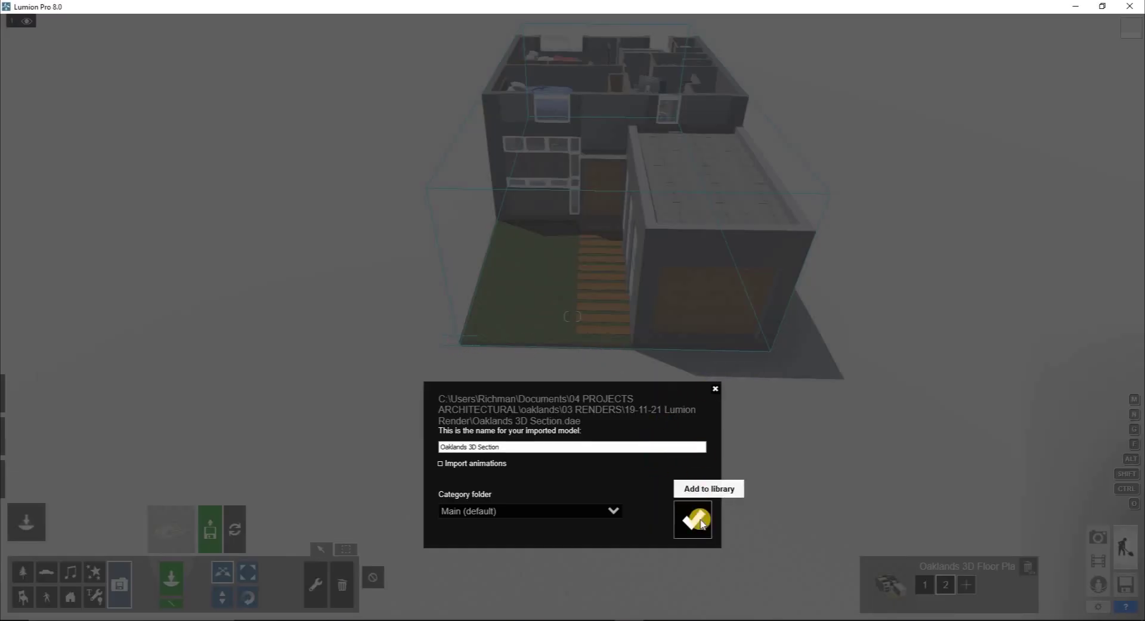
{"action": "key", "text": "Return"}
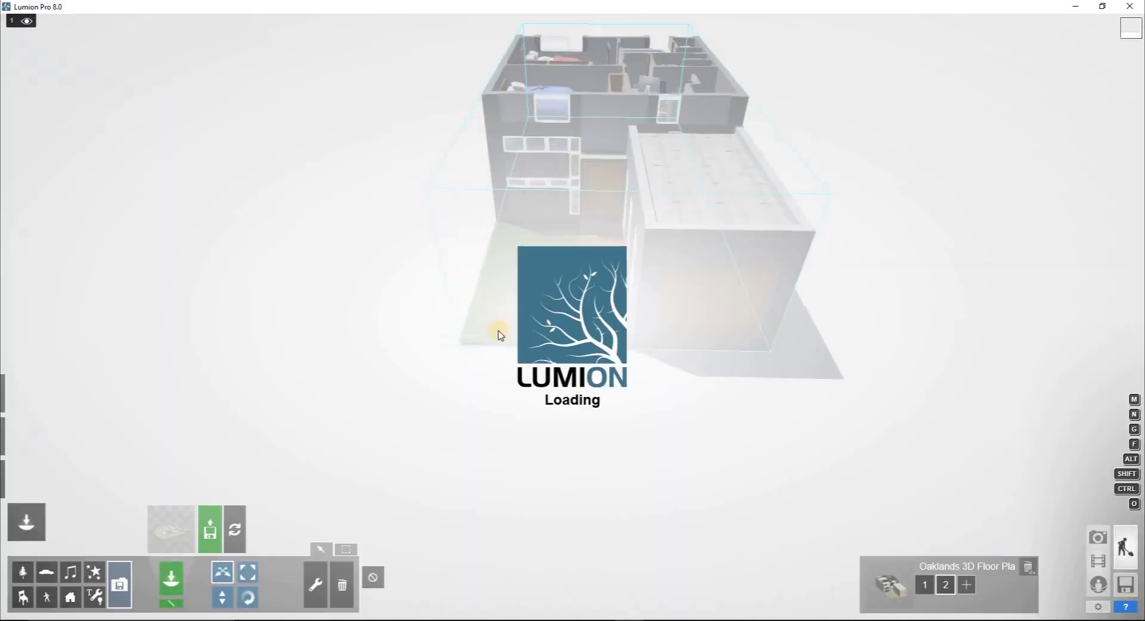
Step: Delete the blue car that sticks out of the cut garage
{"action": "right_click_drag", "start_coordinate": [868, 228], "coordinate": [871, 230]}
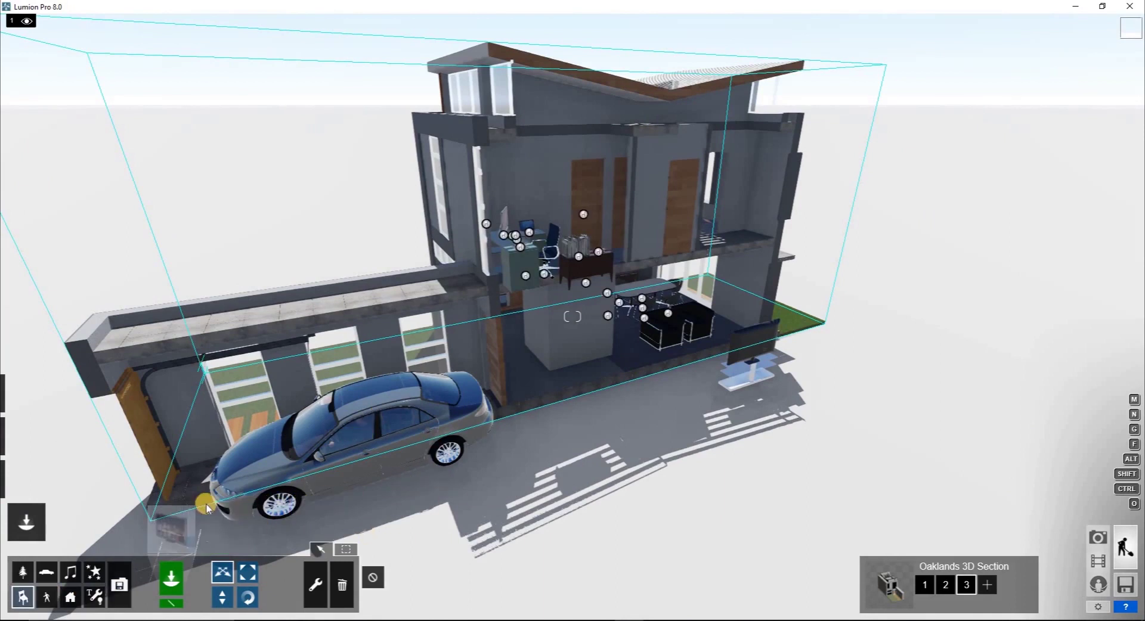
{"action": "key", "text": "a"}
{"action": "right_click_drag", "start_coordinate": [585, 466], "coordinate": [492, 461]}
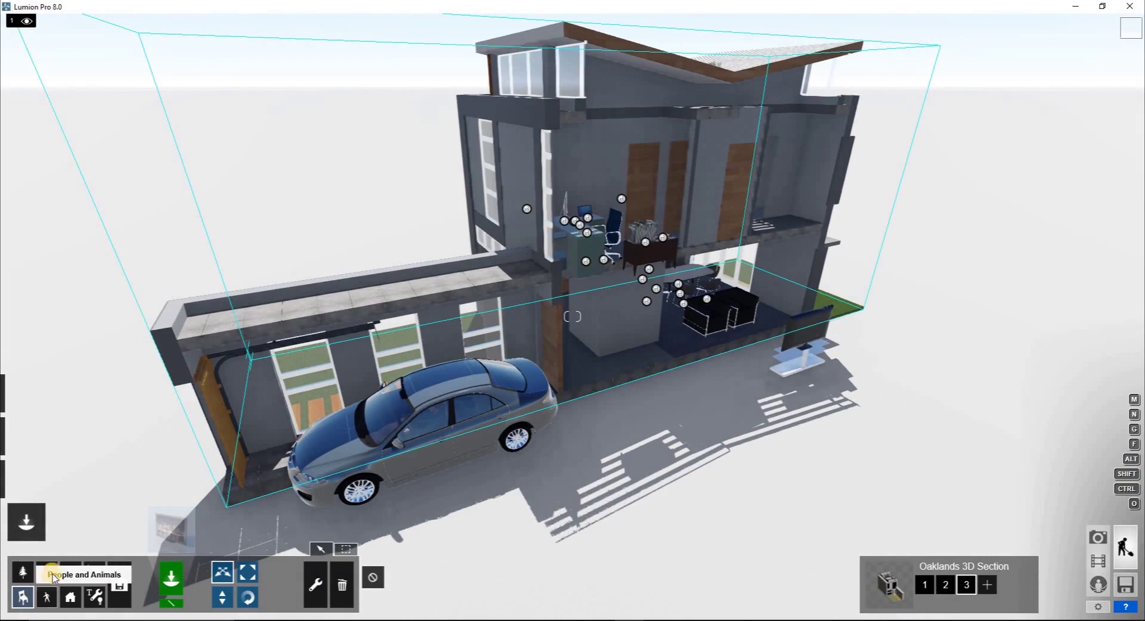
{"action": "left_click", "coordinate": [353, 510]}
{"action": "left_click", "coordinate": [433, 451]}
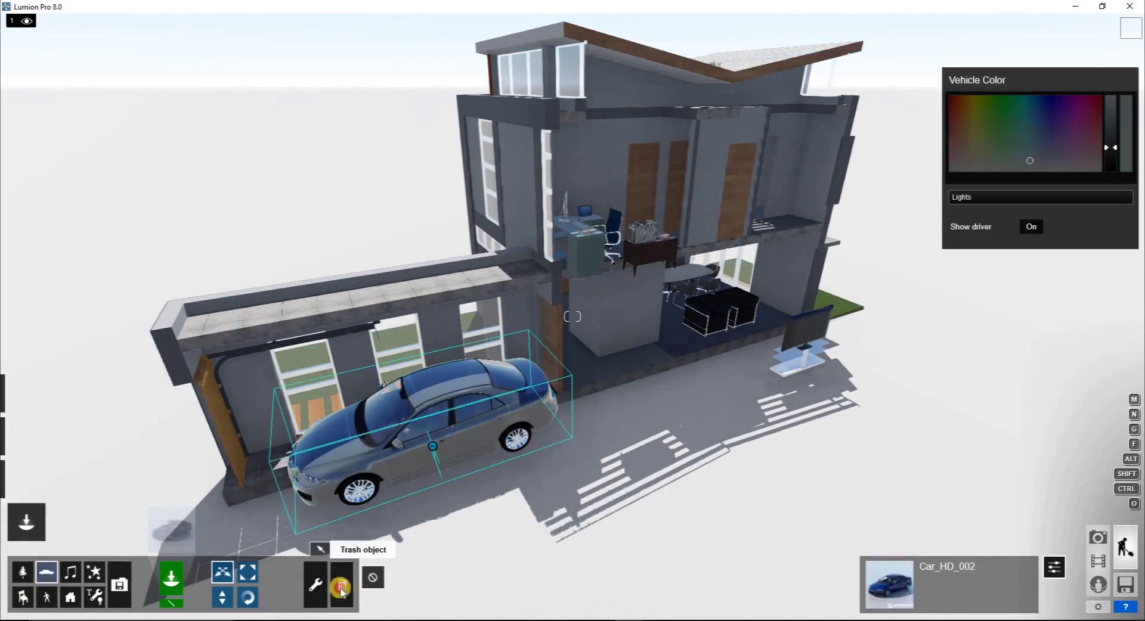
{"action": "left_click", "coordinate": [341, 589]}
{"action": "left_click", "coordinate": [433, 448]}
Step: Delete the television and its stand left outside the cut face of the living room
{"action": "right_click_drag", "start_coordinate": [659, 401], "coordinate": [660, 402]}
{"action": "key", "text": "w"}
{"action": "key", "text": "w"}
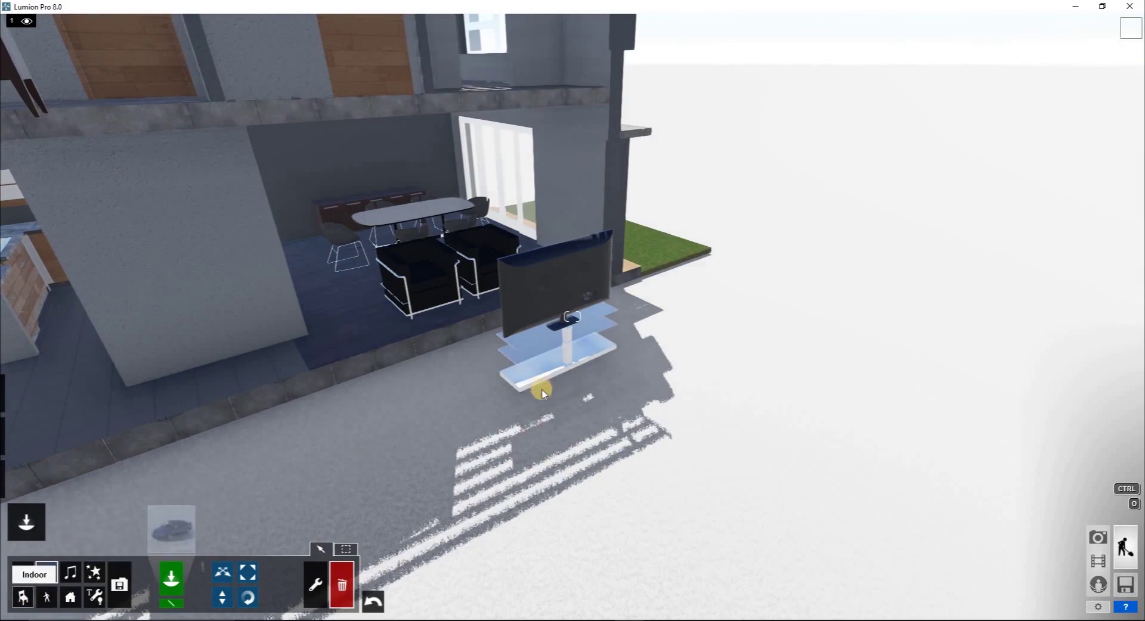
{"action": "left_click", "coordinate": [572, 310]}
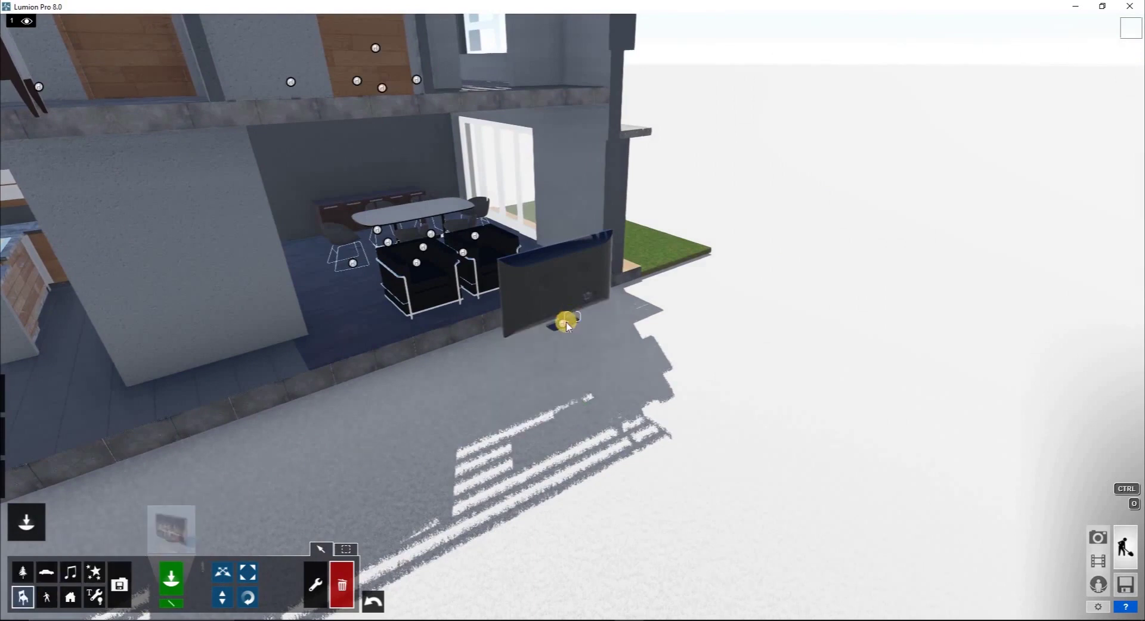
{"action": "left_click", "coordinate": [481, 355]}
Step: Delete the cabinet and the green desk that stick out past the cut face of the upper-floor study
{"action": "right_click_drag", "start_coordinate": [480, 356], "coordinate": [567, 437]}
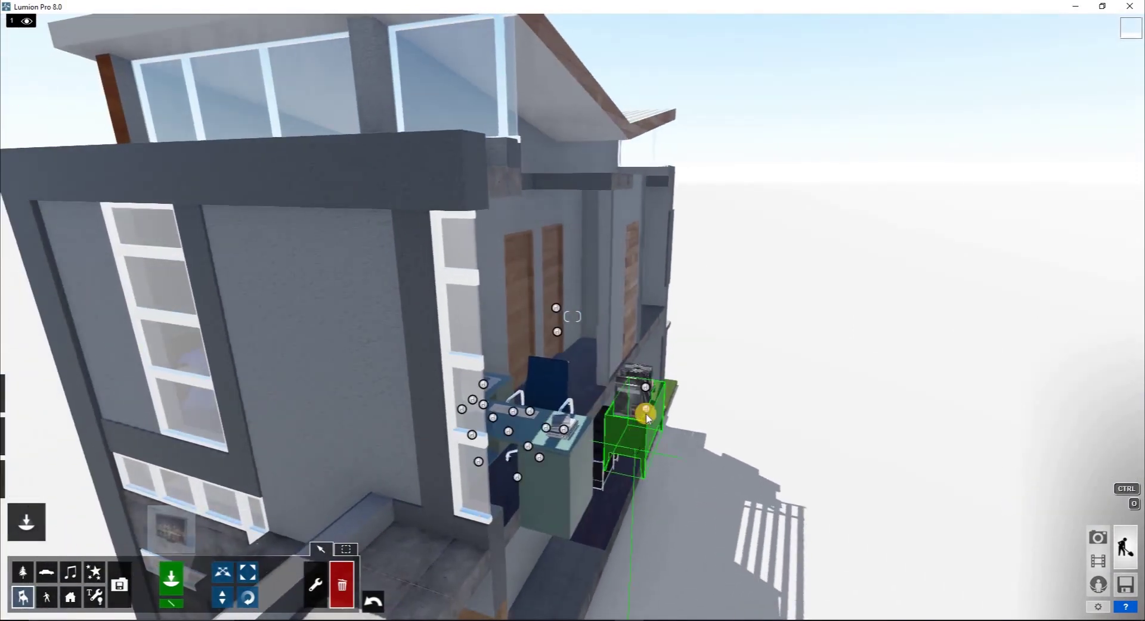
{"action": "left_click_drag", "start_coordinate": [646, 417], "coordinate": [649, 396]}
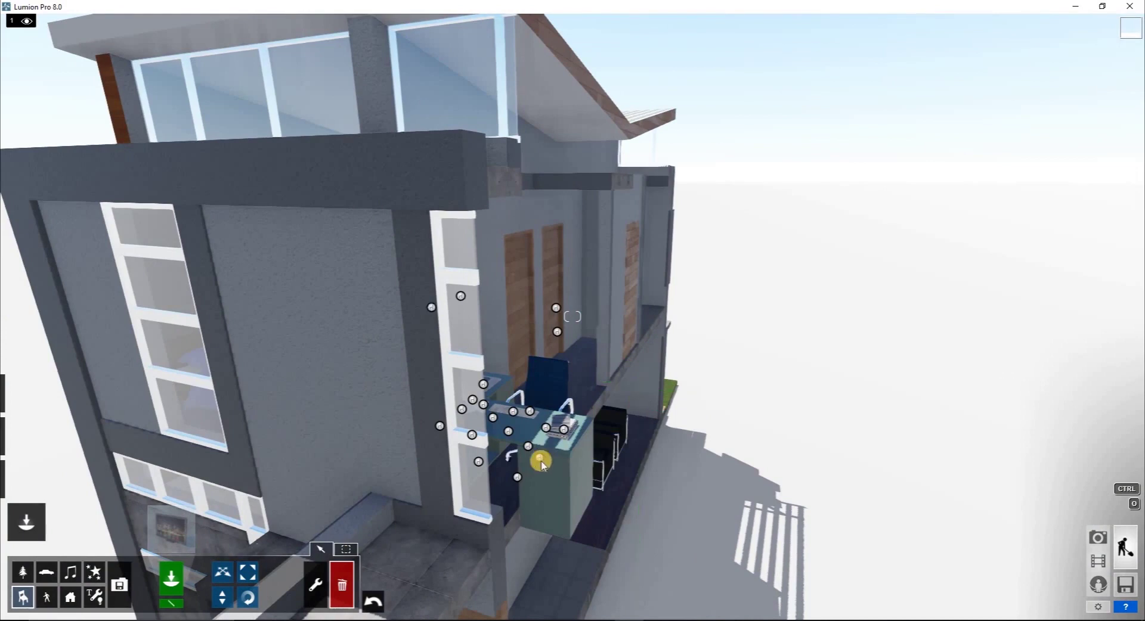
{"action": "left_click", "coordinate": [517, 480]}
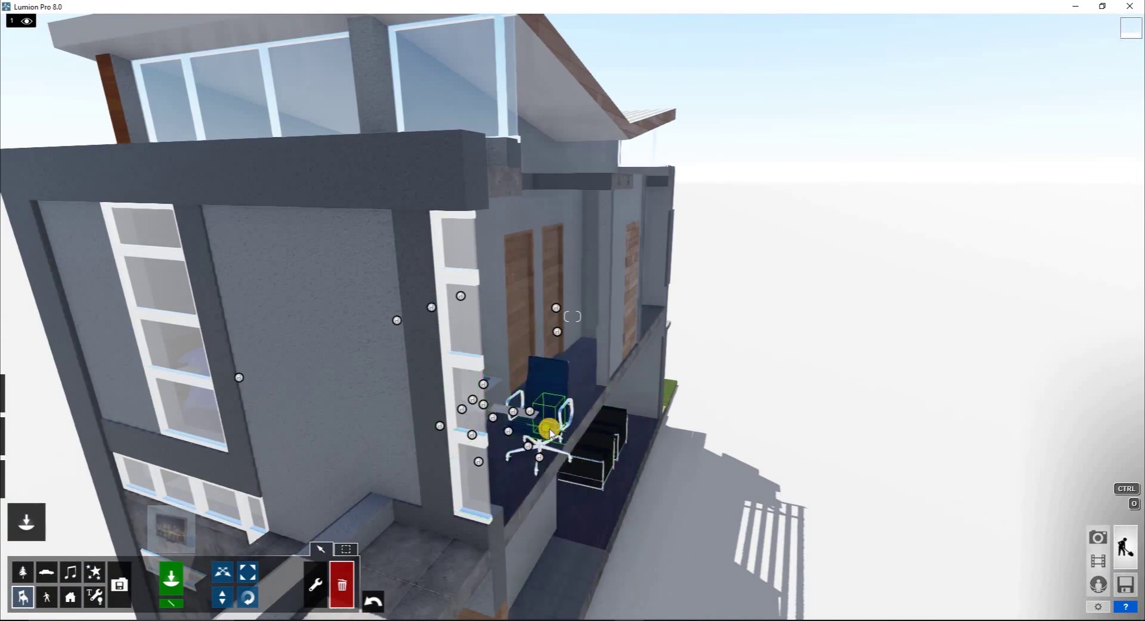
Step: Delete the laptop, phone, desktop monitor and office chair left in the upper-floor study
{"action": "mouse_move", "coordinate": [546, 429]}
{"action": "right_mouse_down"}
{"action": "mouse_move", "coordinate": [536, 431]}
{"action": "mouse_move", "coordinate": [548, 429]}
{"action": "mouse_move", "coordinate": [547, 451]}
{"action": "mouse_move", "coordinate": [555, 419]}
{"action": "mouse_move", "coordinate": [546, 427]}
{"action": "right_mouse_up"}
{"action": "right_click_drag", "start_coordinate": [685, 417], "coordinate": [652, 389]}
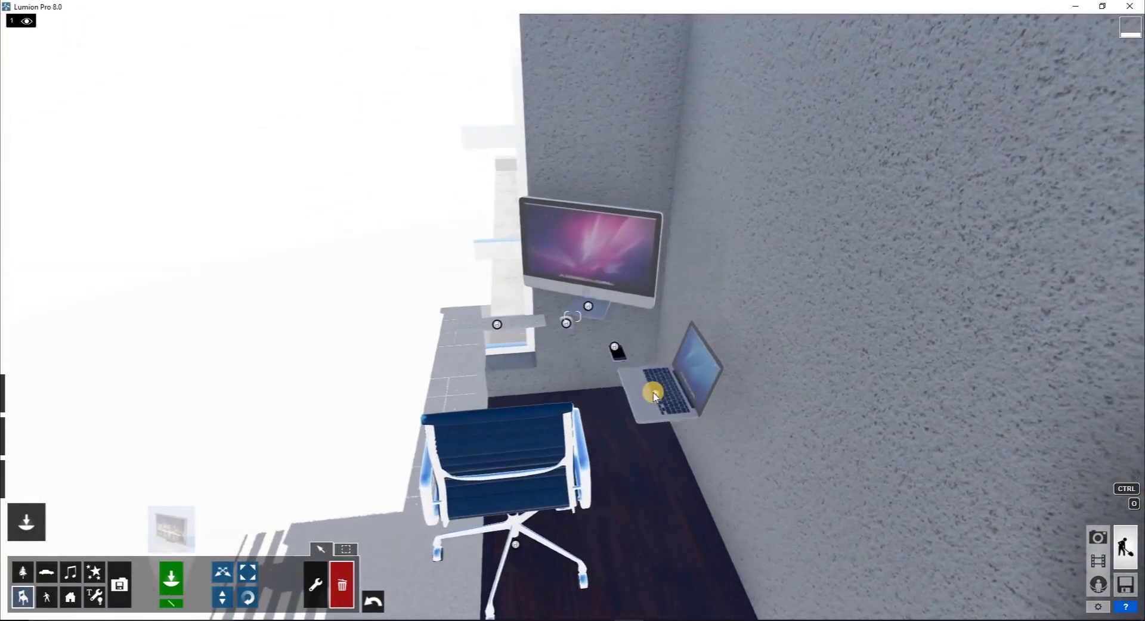
{"action": "left_click", "coordinate": [615, 349]}
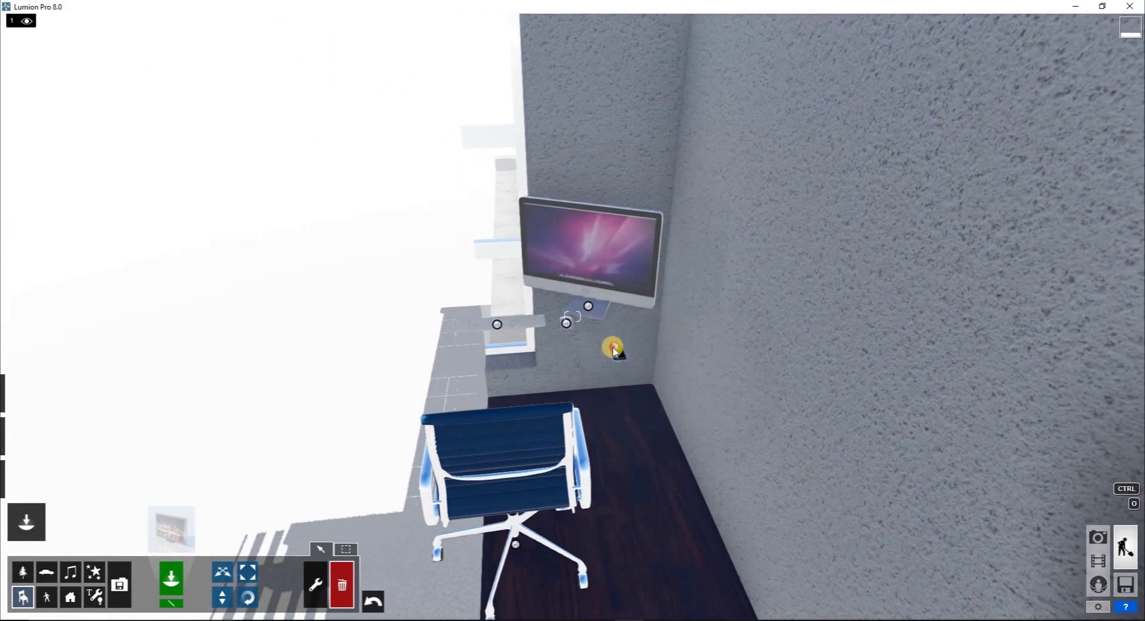
{"action": "left_click", "coordinate": [567, 322]}
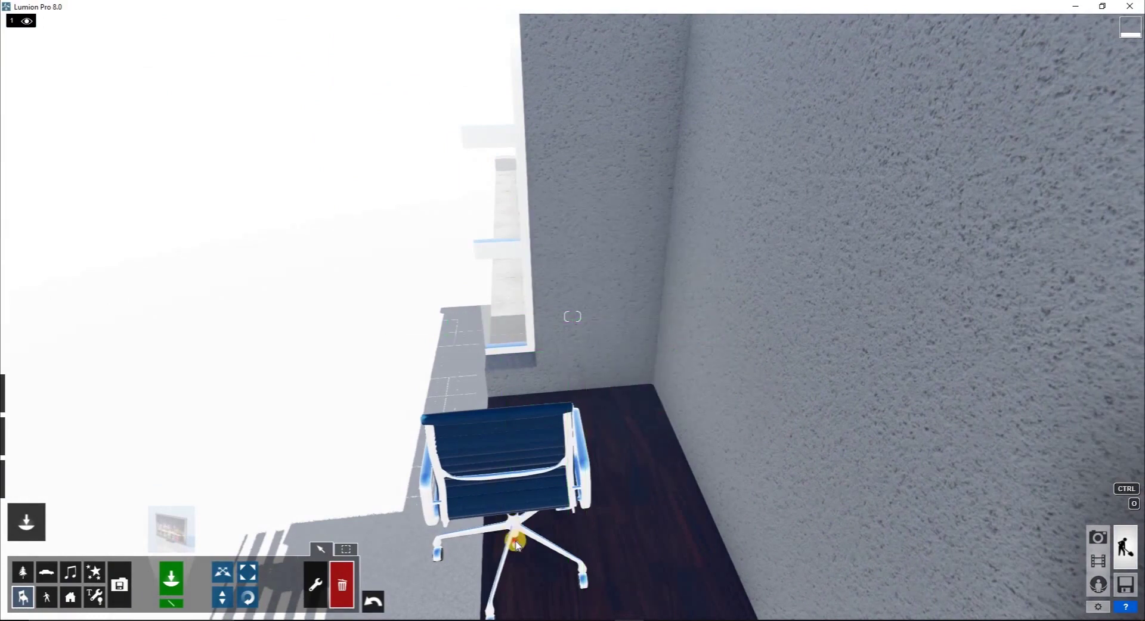
{"action": "left_click", "coordinate": [473, 501]}
Step: Switch to Photo mode and select the empty Photo 4 slot for the section view
{"action": "right_click_drag", "start_coordinate": [448, 504], "coordinate": [459, 524]}
{"action": "key", "text": "s"}
{"action": "key", "text": "s"}
{"action": "key", "text": "w"}
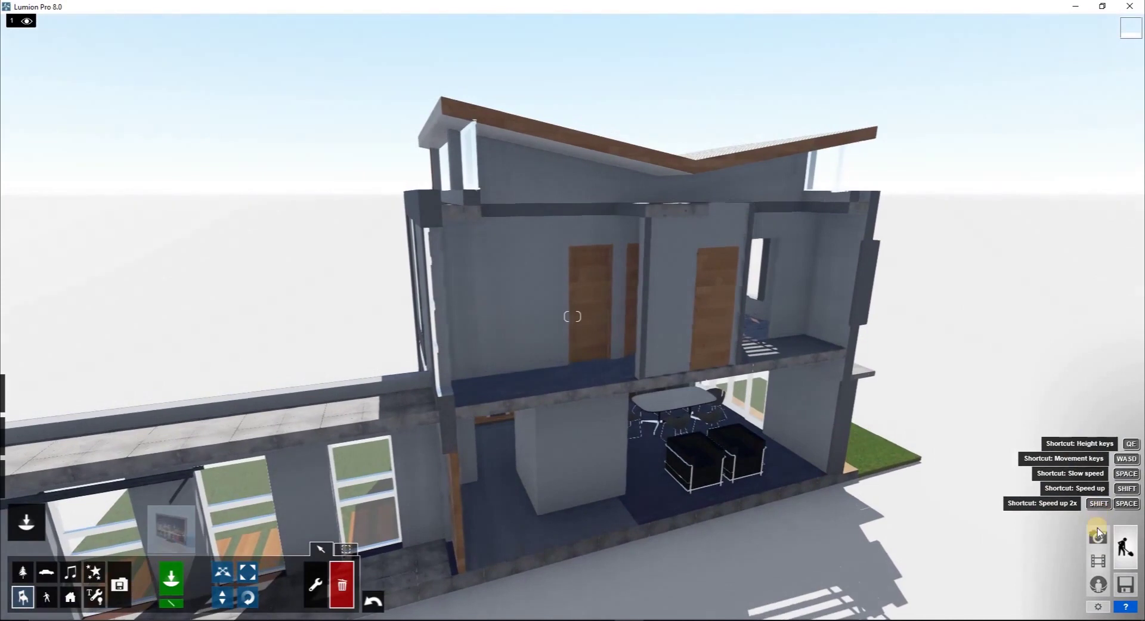
{"action": "left_click", "coordinate": [1097, 532]}
{"action": "left_click", "coordinate": [357, 544]}
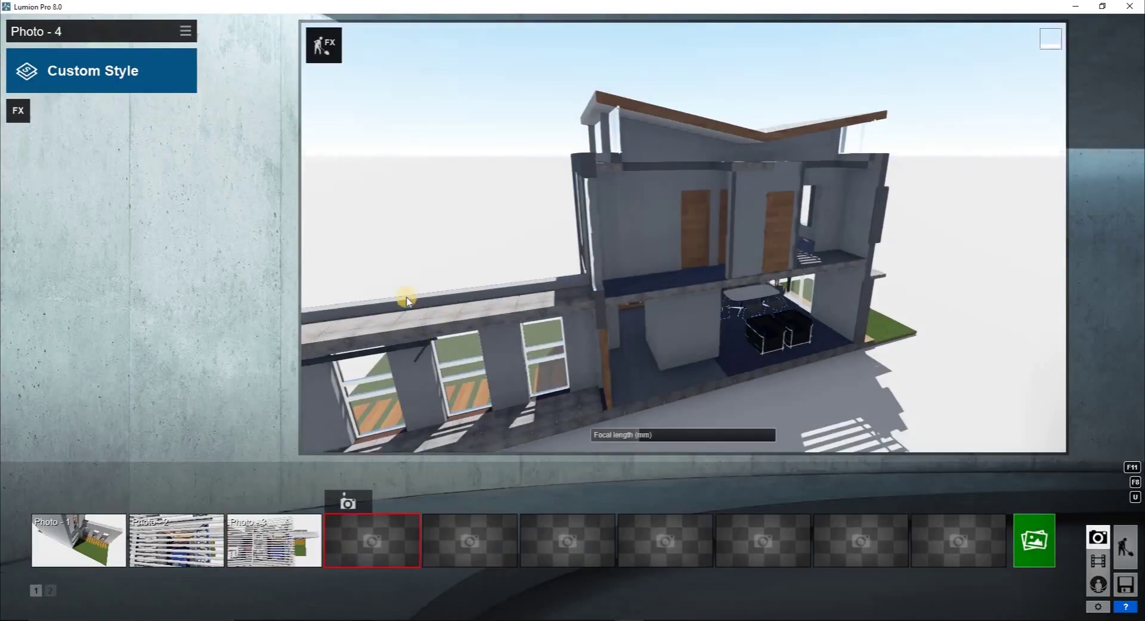
Step: Frame the whole cutaway house in a near-frontal camera view for Photo 4, from the garage to the living room
{"action": "mouse_move", "coordinate": [406, 297]}
{"action": "right_mouse_down"}
{"action": "mouse_move", "coordinate": [396, 302]}
{"action": "mouse_move", "coordinate": [405, 296]}
{"action": "right_mouse_up"}
{"action": "key", "text": "w"}
{"action": "key", "text": "s"}
{"action": "key", "text": "w"}
{"action": "key", "text": "d"}
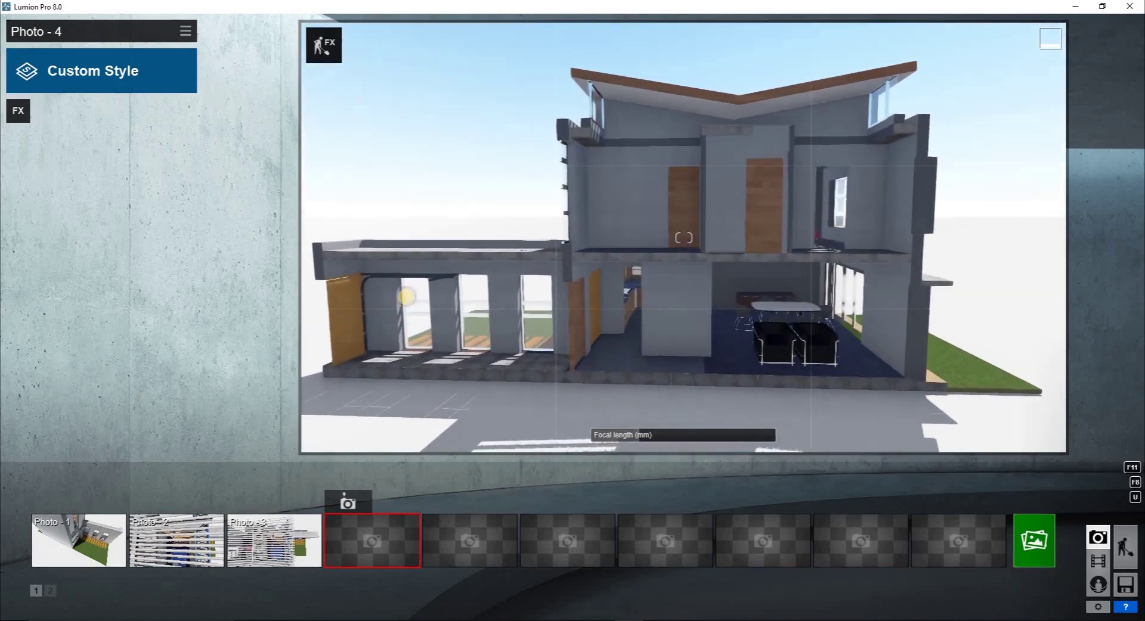
{"action": "right_click_drag", "start_coordinate": [405, 297], "coordinate": [406, 296]}
{"action": "key", "text": "a"}
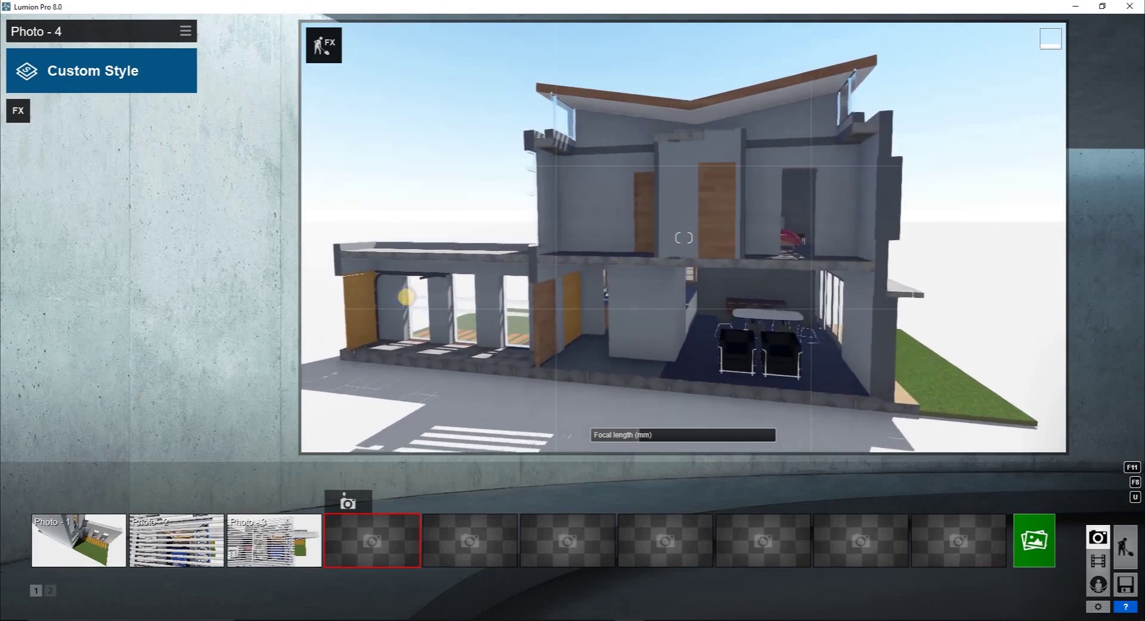
{"action": "right_click_drag", "start_coordinate": [405, 296], "coordinate": [406, 298]}
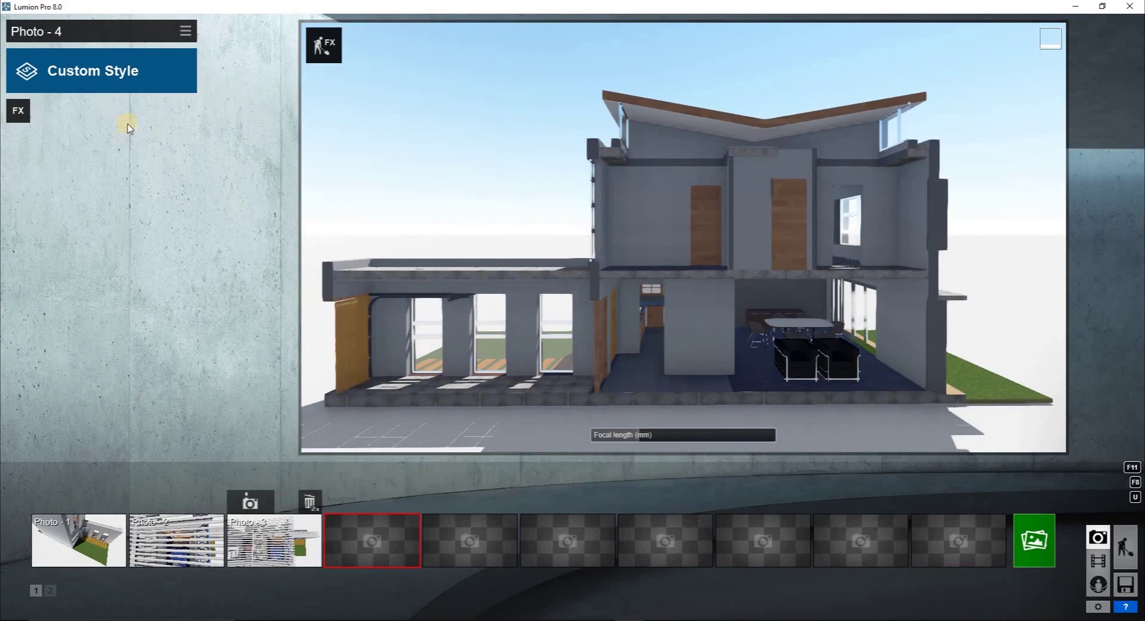
Step: Add the Sun effect to Photo 4 and turn the sun heading so light falls on the cut face
{"action": "left_click", "coordinate": [18, 112]}
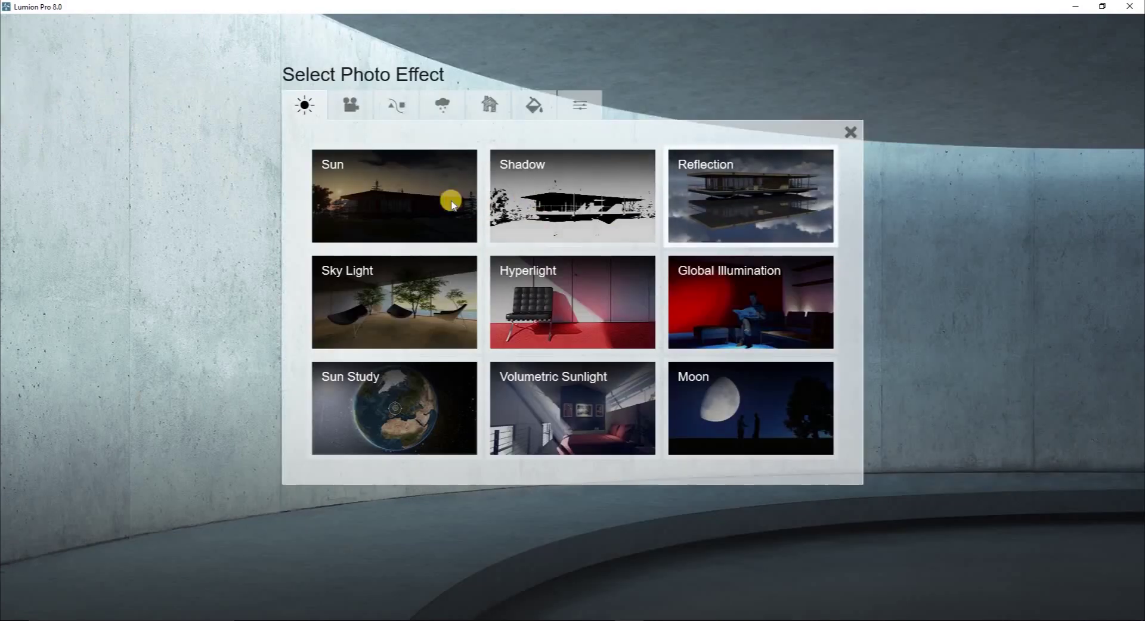
{"action": "left_click", "coordinate": [368, 195]}
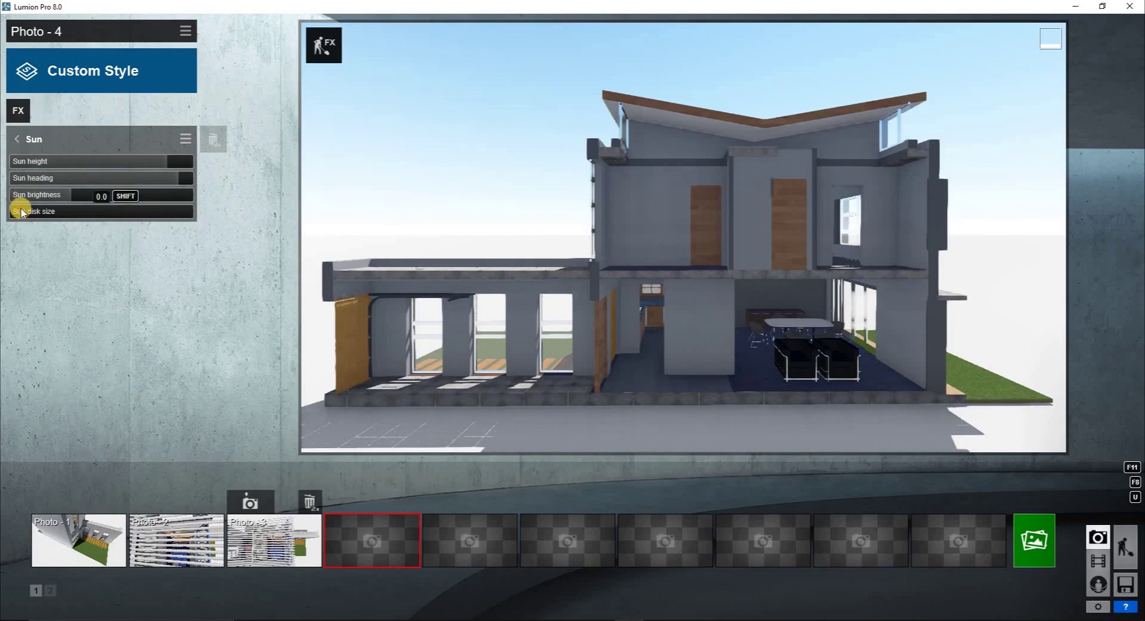
{"action": "left_click_drag", "start_coordinate": [109, 185], "coordinate": [125, 187]}
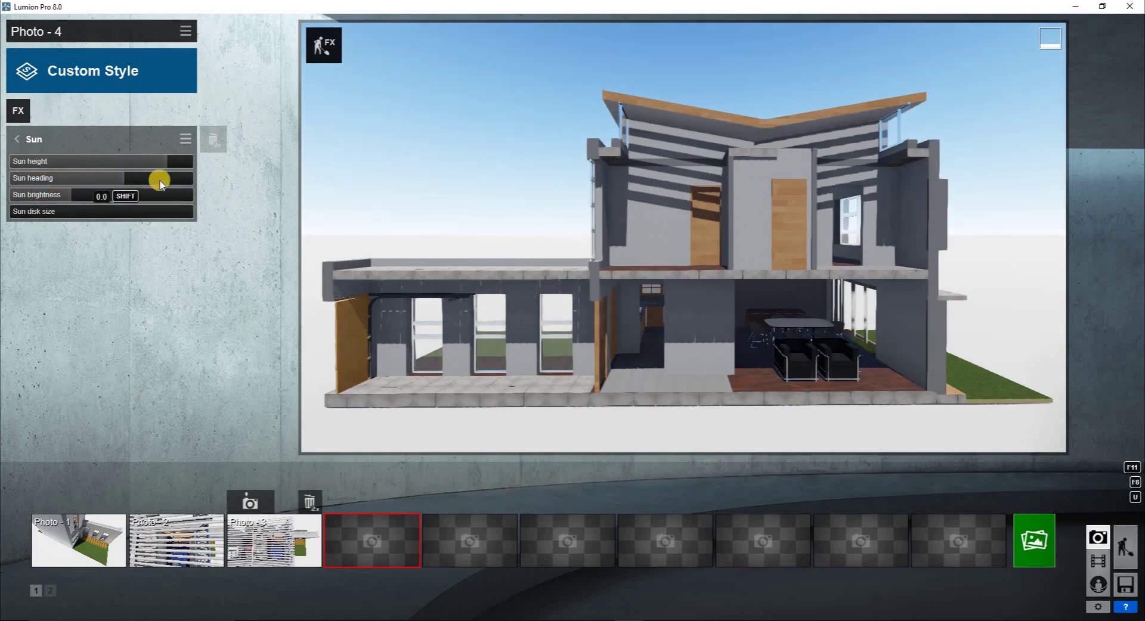
Step: Lower the sun height to light the interiors deeply, and adjust the sun brightness
{"action": "left_click_drag", "start_coordinate": [152, 169], "coordinate": [120, 168]}
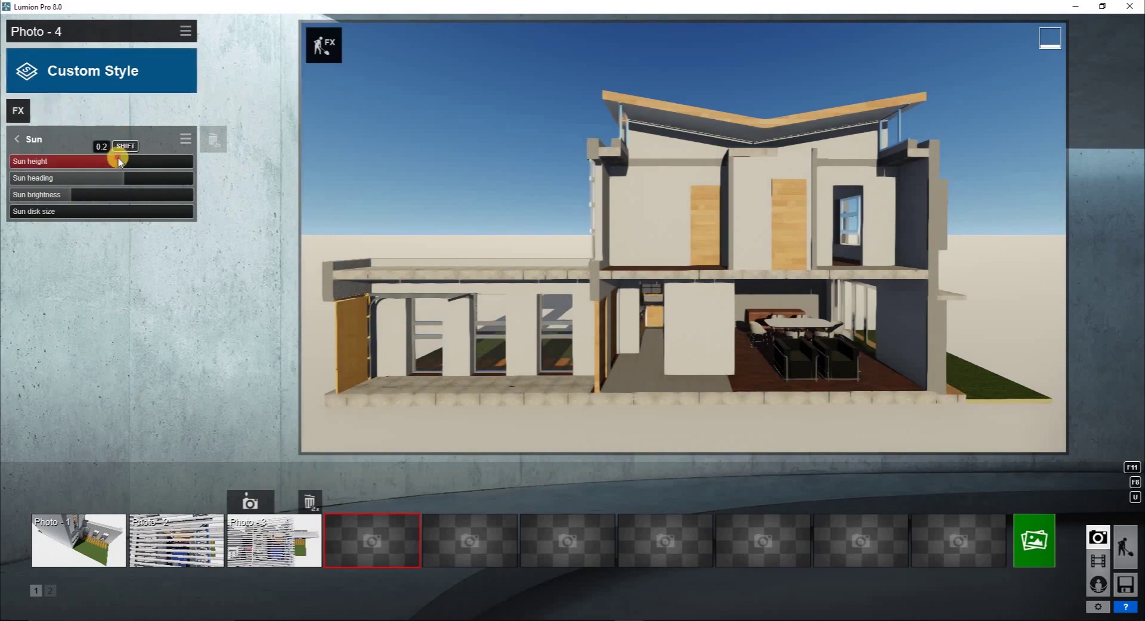
{"action": "left_click_drag", "start_coordinate": [110, 162], "coordinate": [123, 163]}
{"action": "left_click", "coordinate": [131, 162]}
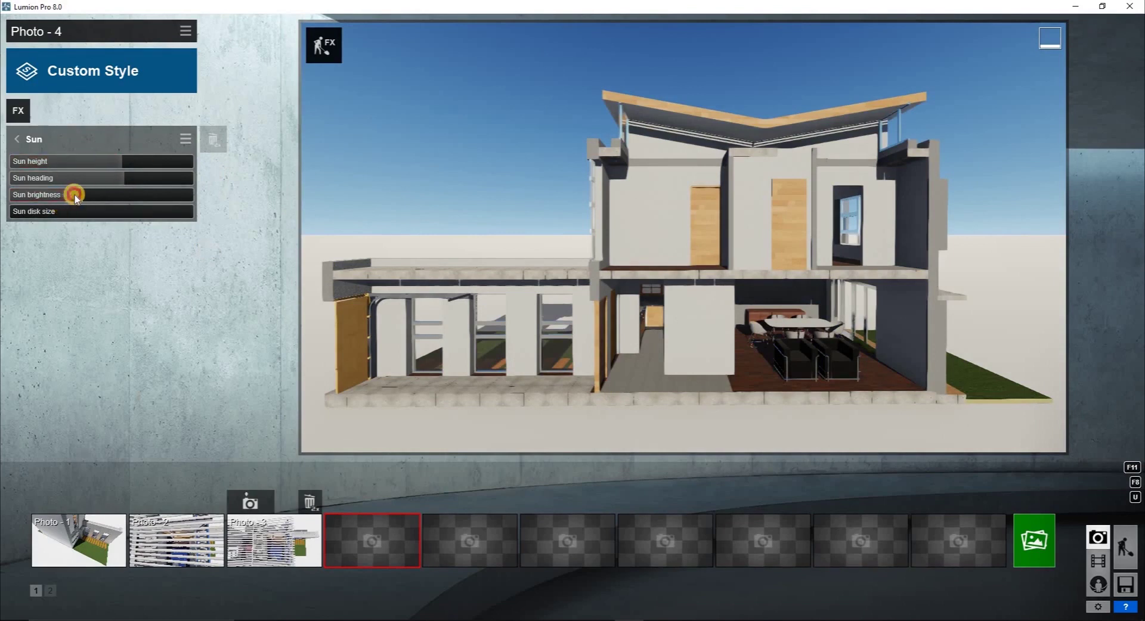
{"action": "left_click_drag", "start_coordinate": [85, 198], "coordinate": [70, 207]}
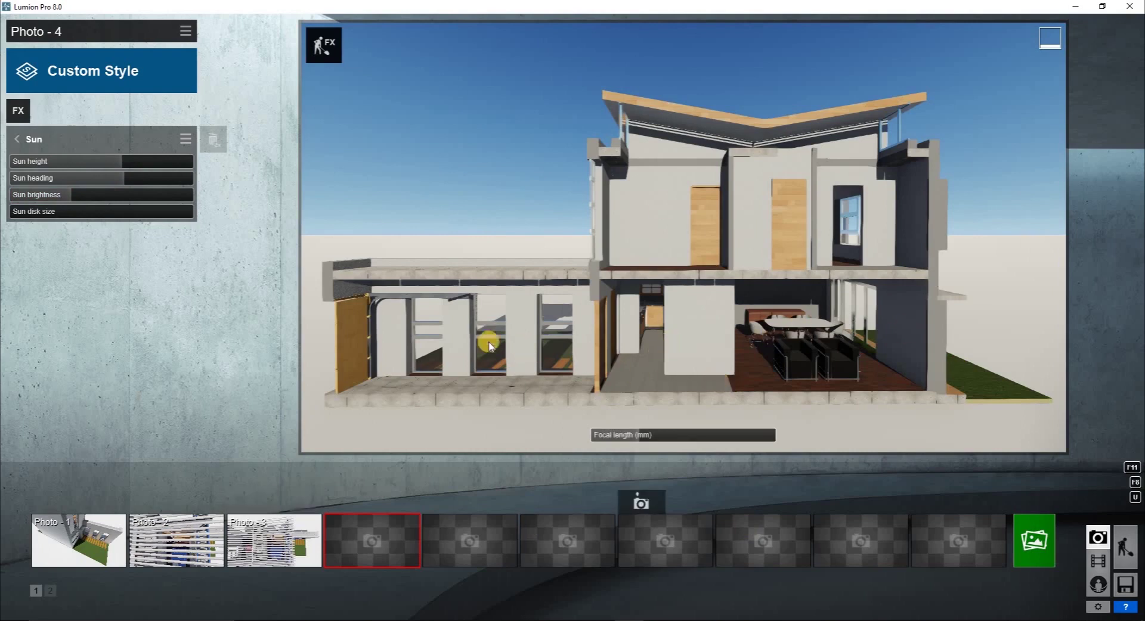
Step: Fine-tune the camera angle on the section and store the view in the Photo 4 slot
{"action": "right_click_drag", "start_coordinate": [693, 335], "coordinate": [693, 340]}
{"action": "right_click_drag", "start_coordinate": [693, 336], "coordinate": [694, 337]}
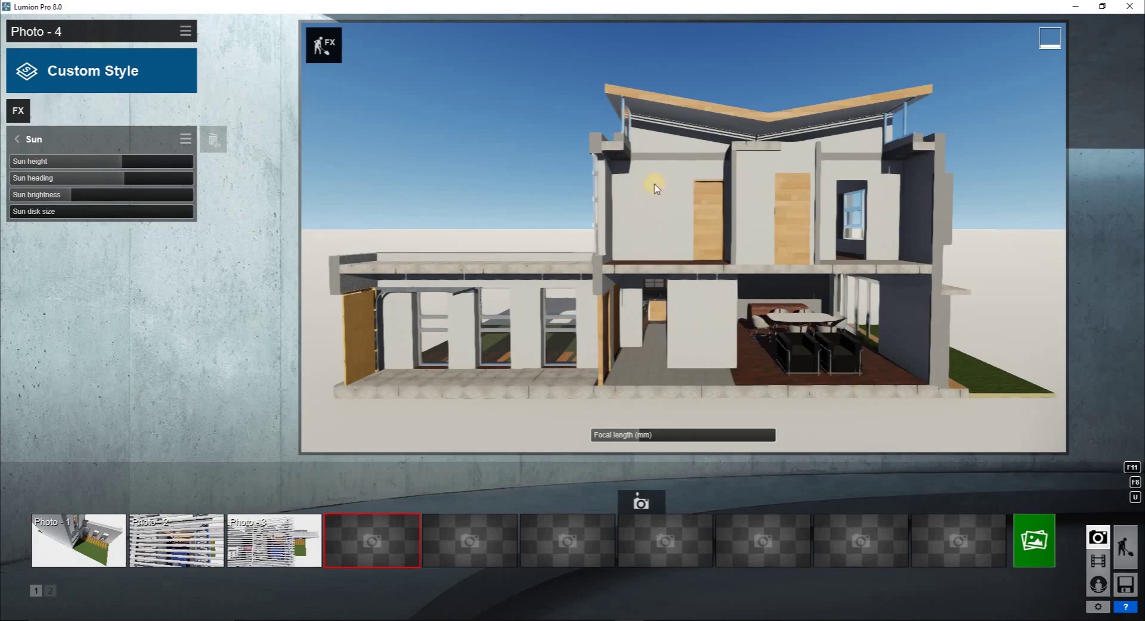
{"action": "left_click", "coordinate": [357, 504]}
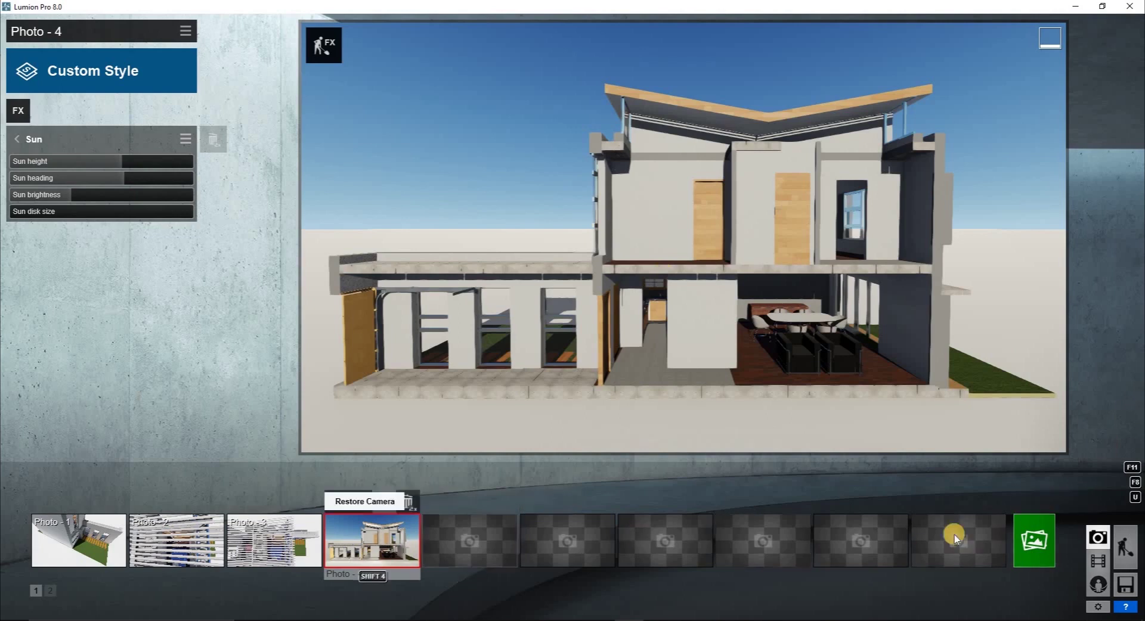
Step: Render the current shot at Desktop size (1920x1080) as a JPG named Oakland 3D Section and close the finished render
{"action": "left_click", "coordinate": [1037, 544]}
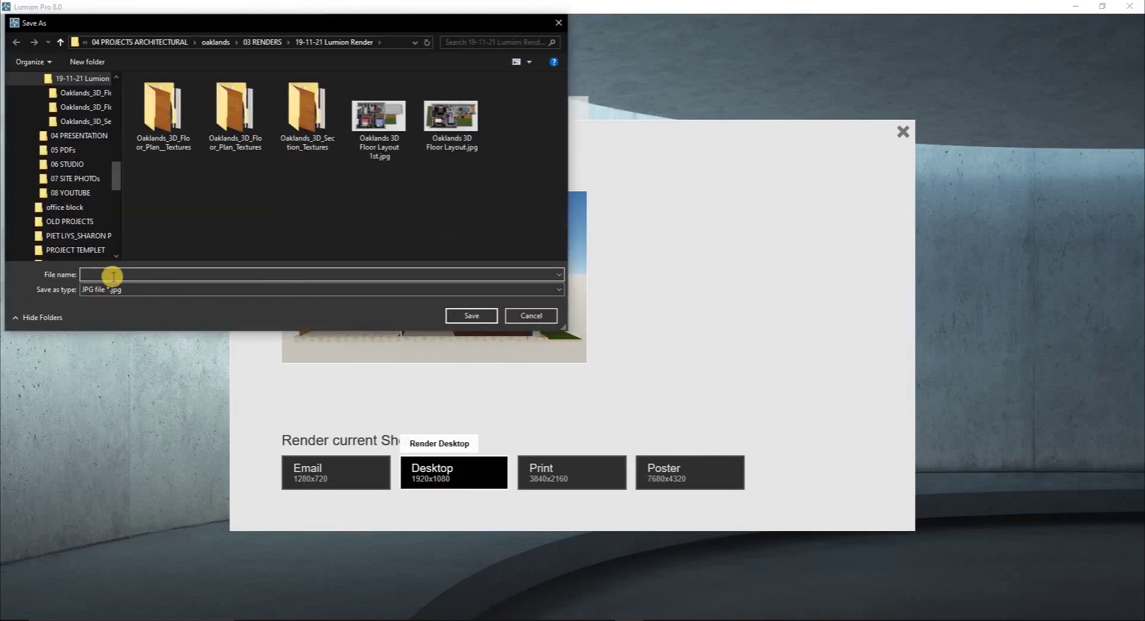
{"action": "type", "text": "Oakland  3D Section"}
{"action": "key", "text": "Return"}
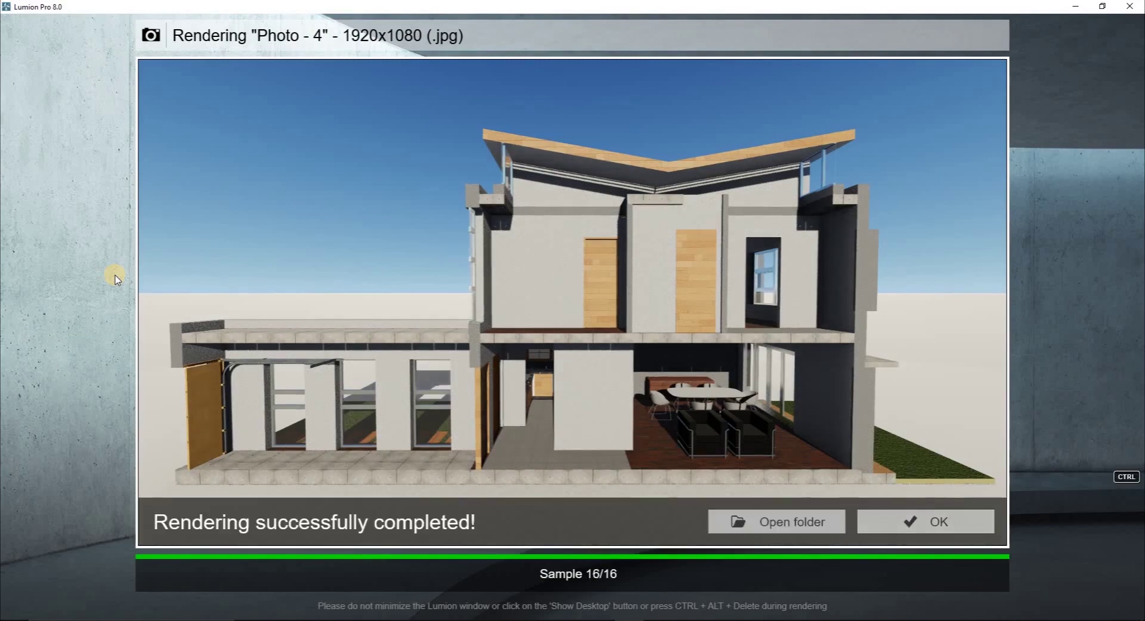
{"action": "left_click", "coordinate": [920, 523]}
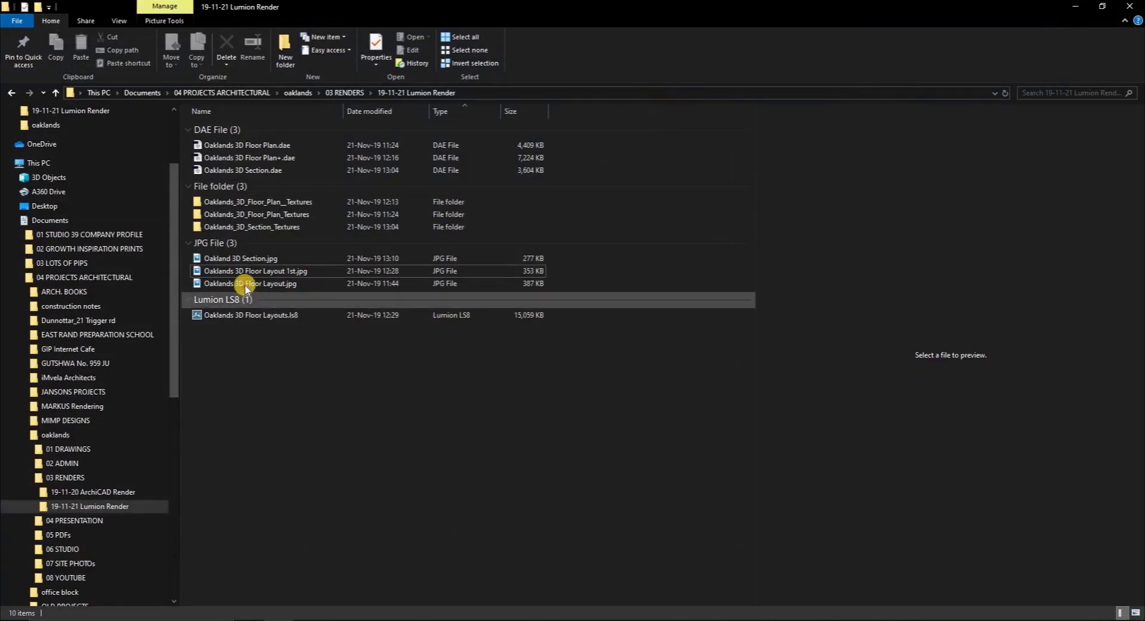
Step: Review Oaklands 3D Floor Layout.jpg and Oakland 3D Section.jpg in the 19-11-21 Lumion Render folder
{"action": "left_click", "coordinate": [245, 284]}
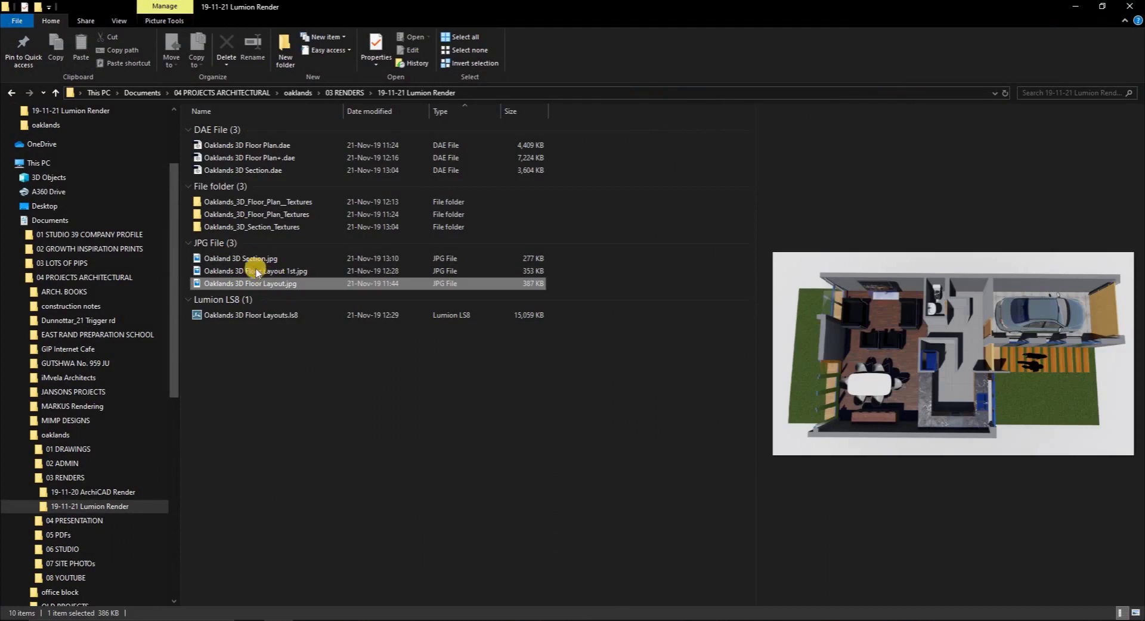
{"action": "left_click", "coordinate": [250, 260]}
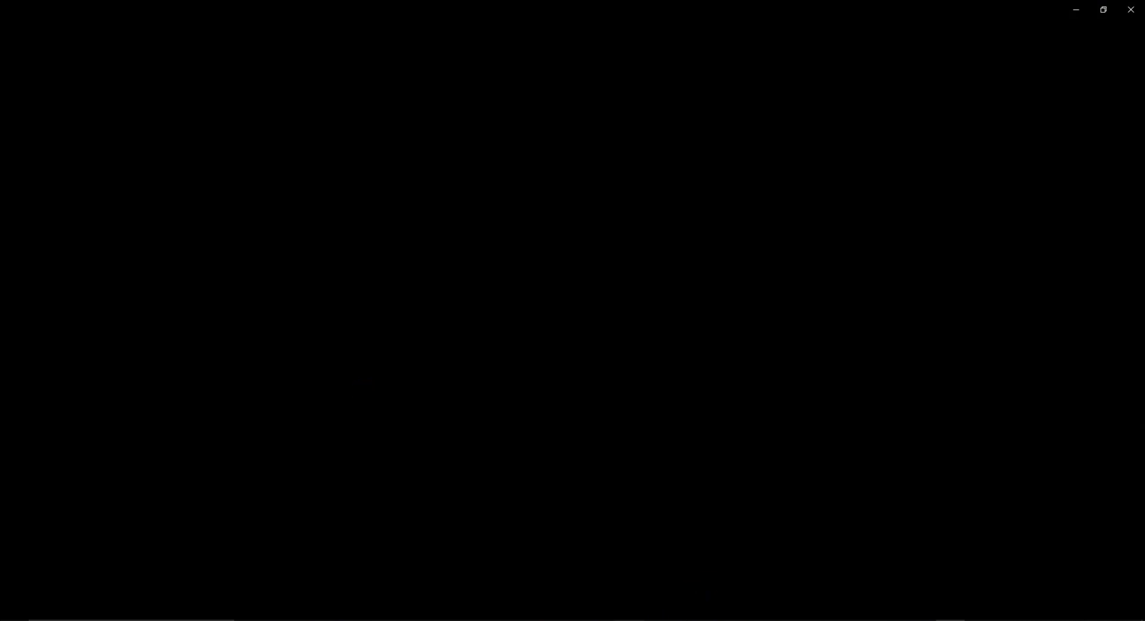
Step: Switch to the Oaklands project in ARCHICAD, select all elements and orbit the 3D cutaway to view it from the garage side
{"action": "mouse_move", "coordinate": [614, 619]}
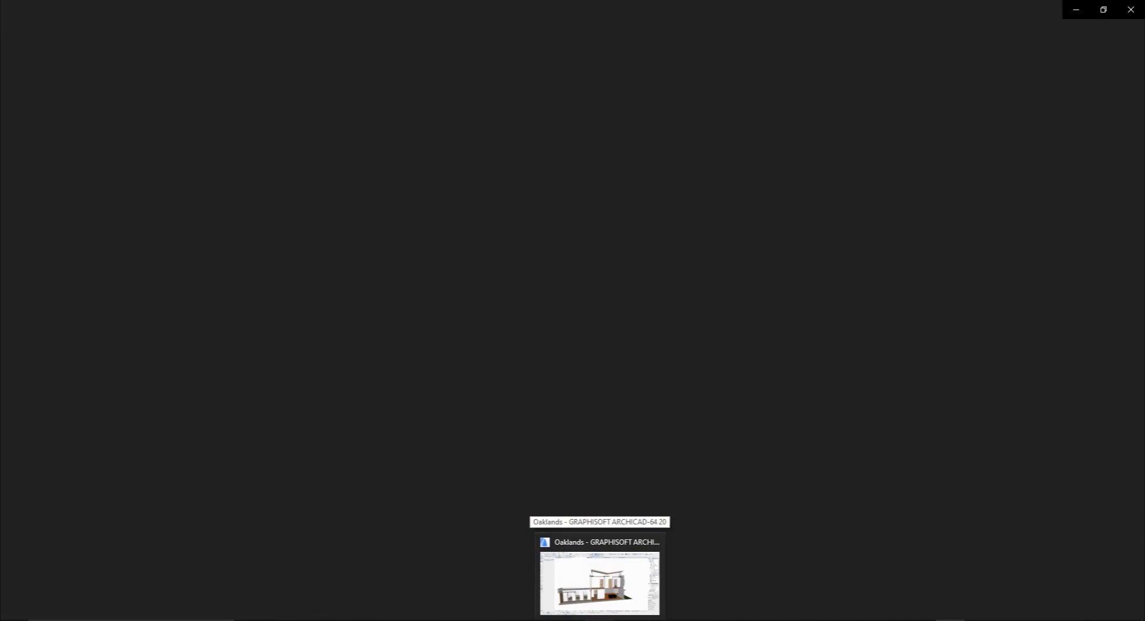
{"action": "left_click", "coordinate": [599, 581]}
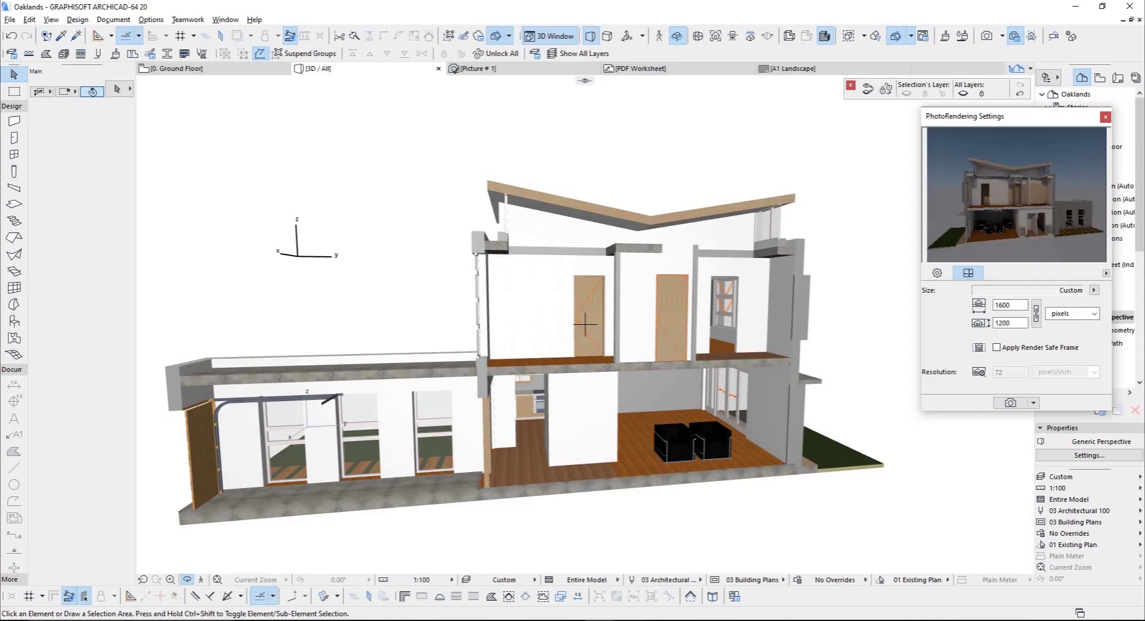
{"action": "key", "text": "alt+Tab"}
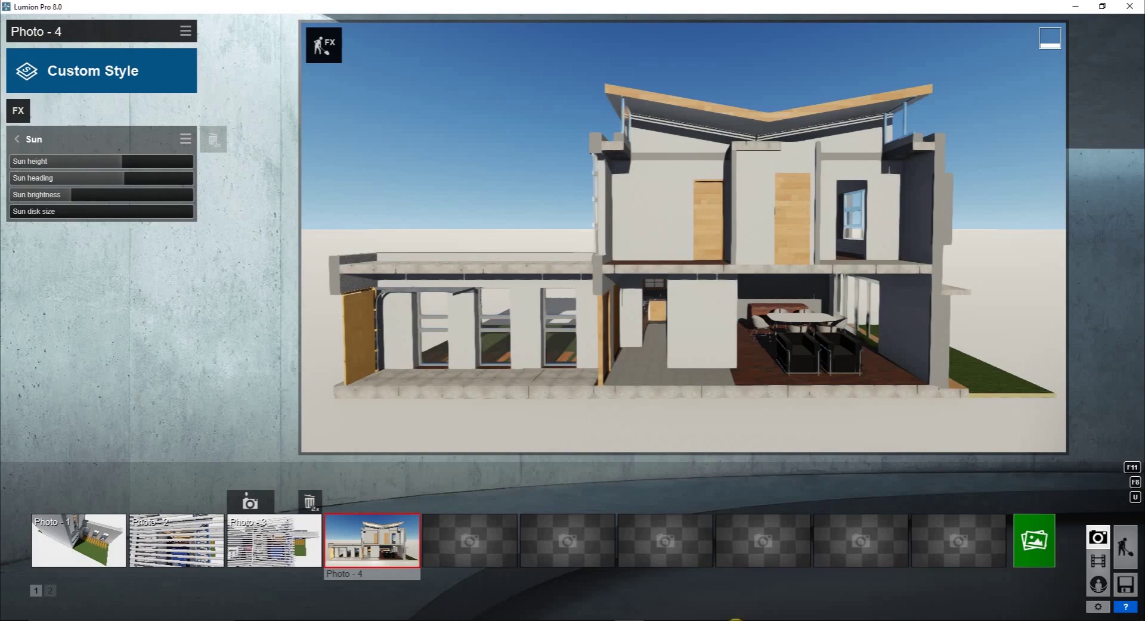
{"action": "left_click", "coordinate": [537, 620]}
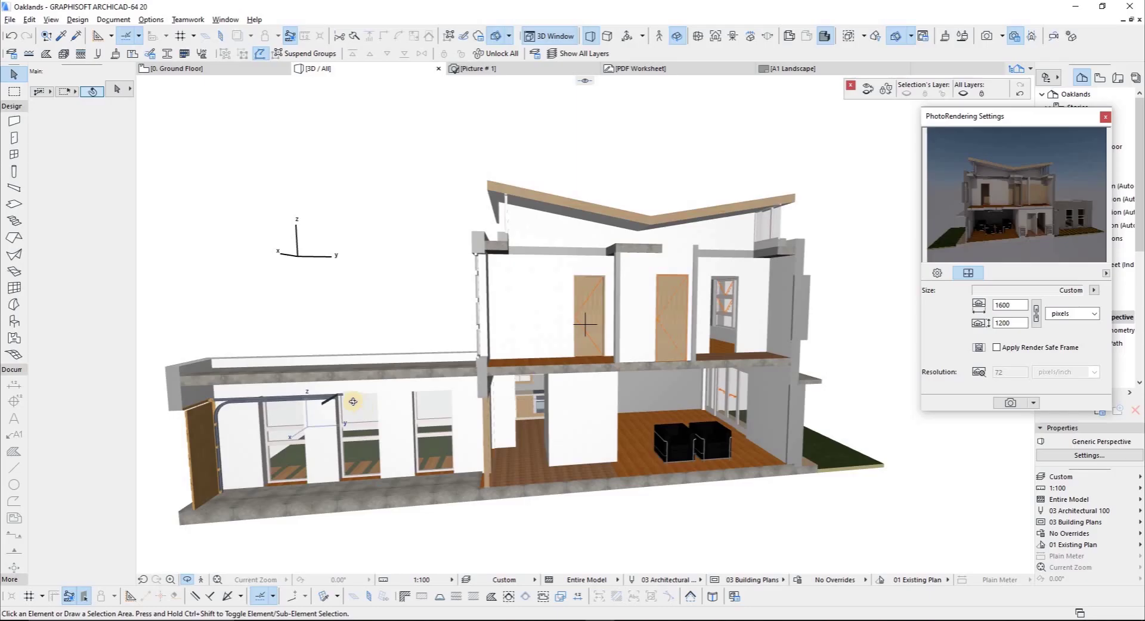
{"action": "key", "text": "ctrl+a"}
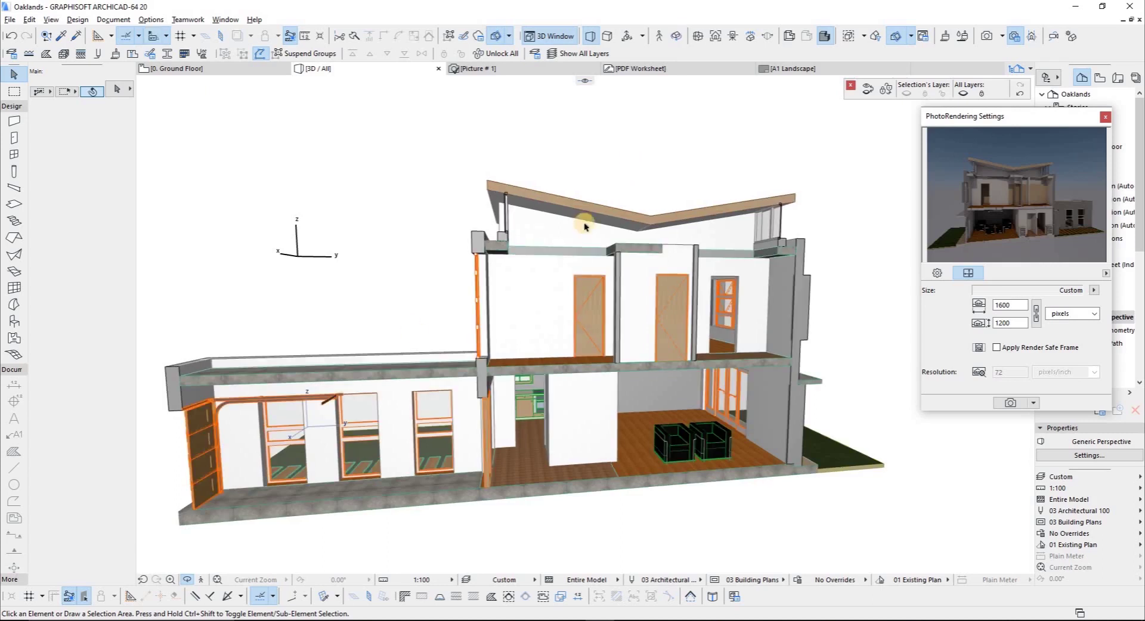
{"action": "key", "text": "o"}
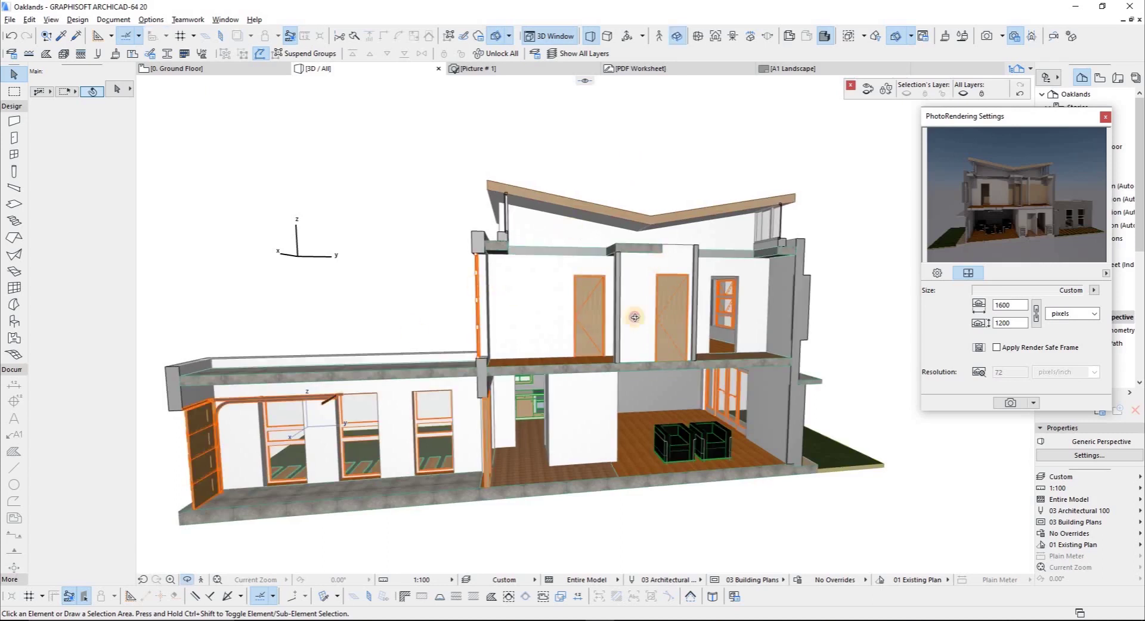
{"action": "left_click_drag", "start_coordinate": [707, 325], "coordinate": [580, 287]}
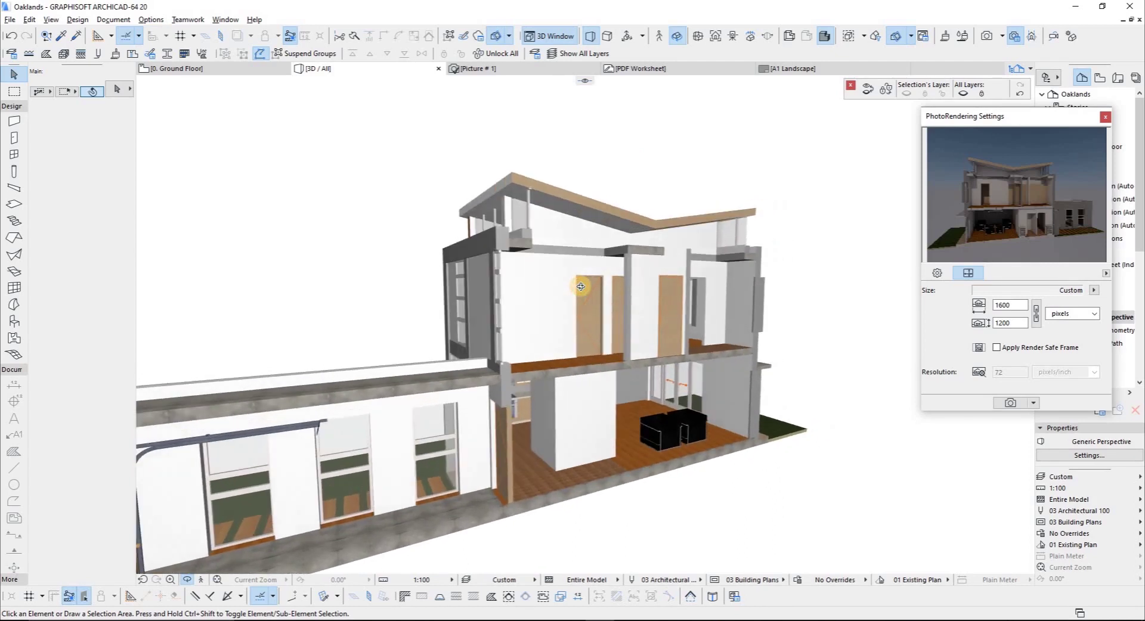